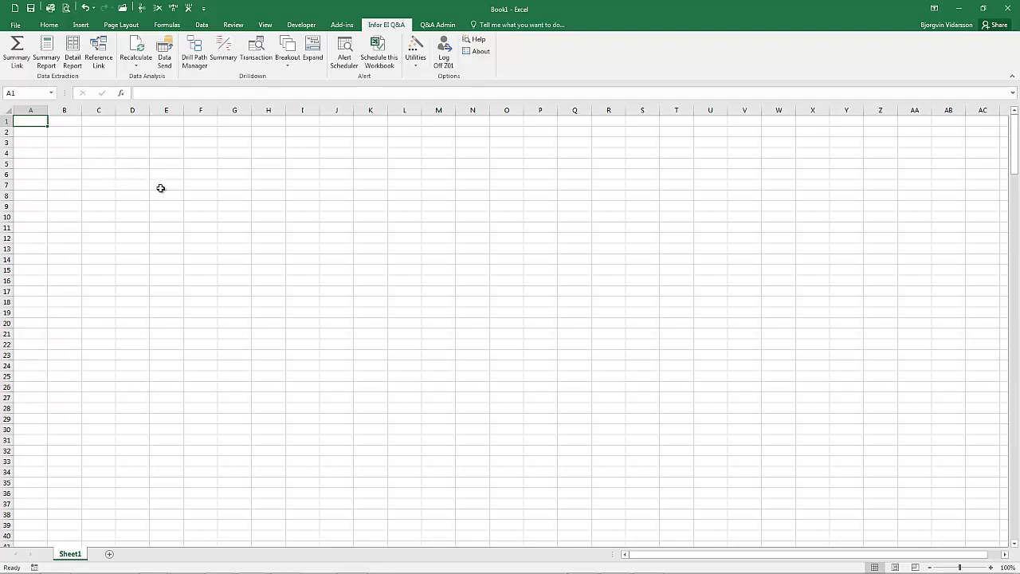
{"action": "left_click", "coordinate": [134, 173]}
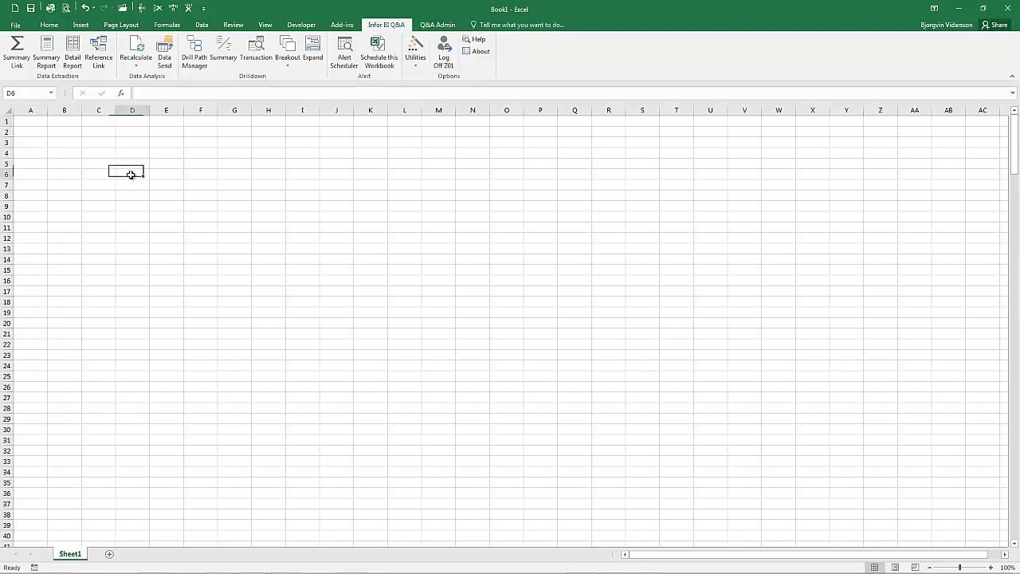
{"action": "key", "text": "Right"}
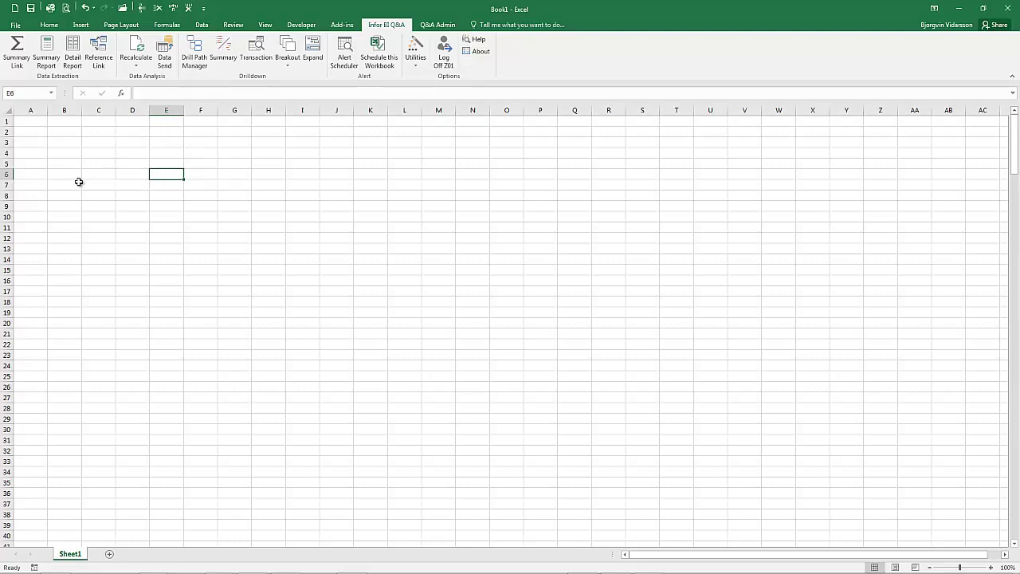
Step: Enter the title "Chart of Account Listing" in cell E3
{"action": "left_click", "coordinate": [174, 141]}
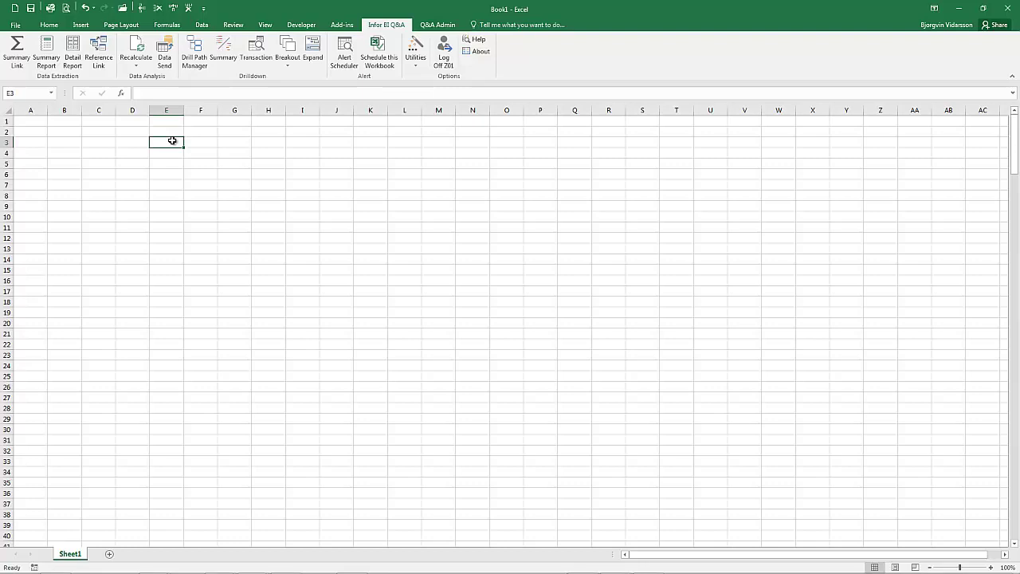
{"action": "type", "text": "Chart of Account Listin"}
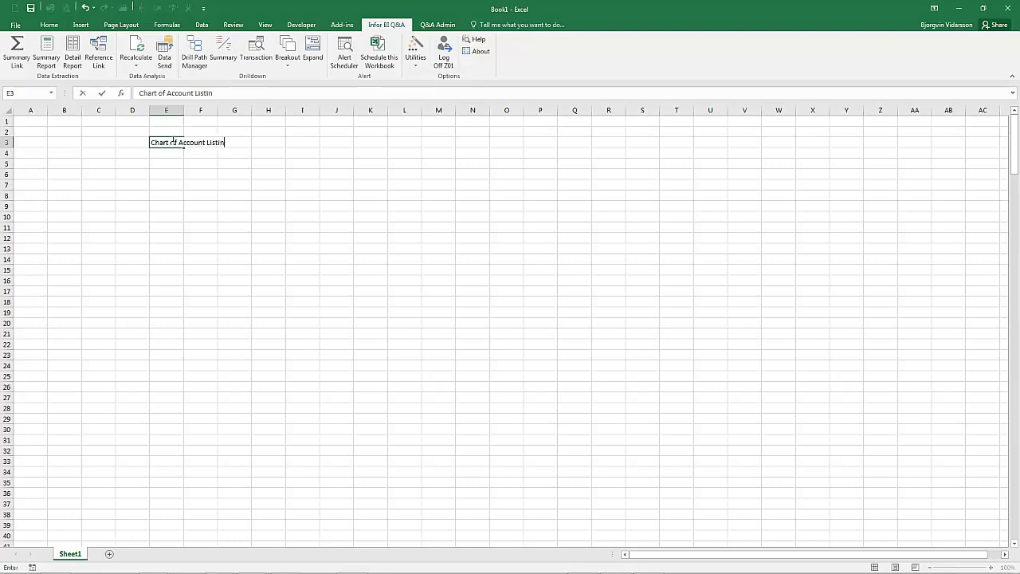
{"action": "key", "text": "Return"}
Step: Enter the column headings Account Code, Account Description, Lookup Code, Account Type and Status in cells E6 to I6
{"action": "key", "text": "Return"}
{"action": "key", "text": "Return"}
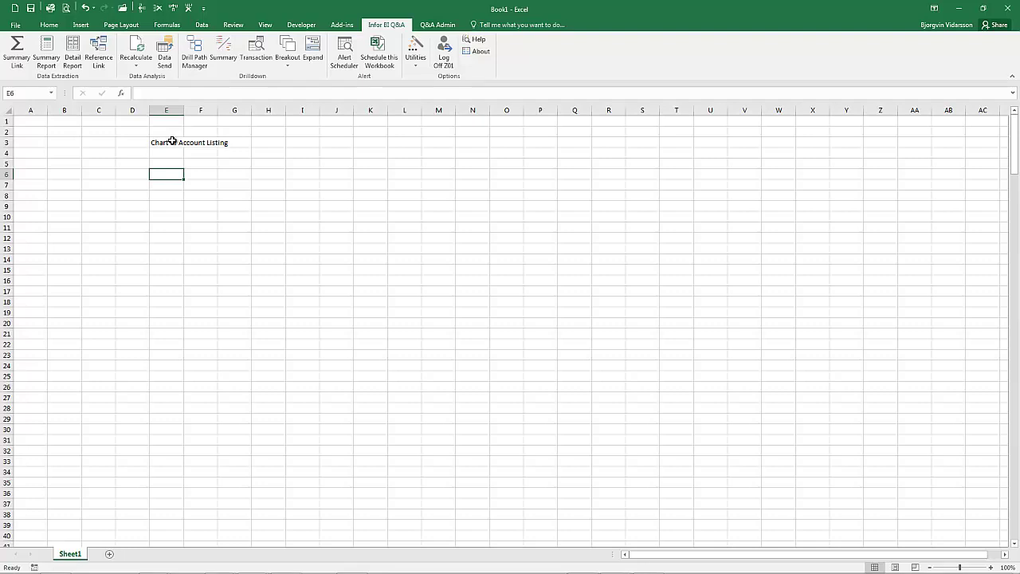
{"action": "type", "text": "Account Code"}
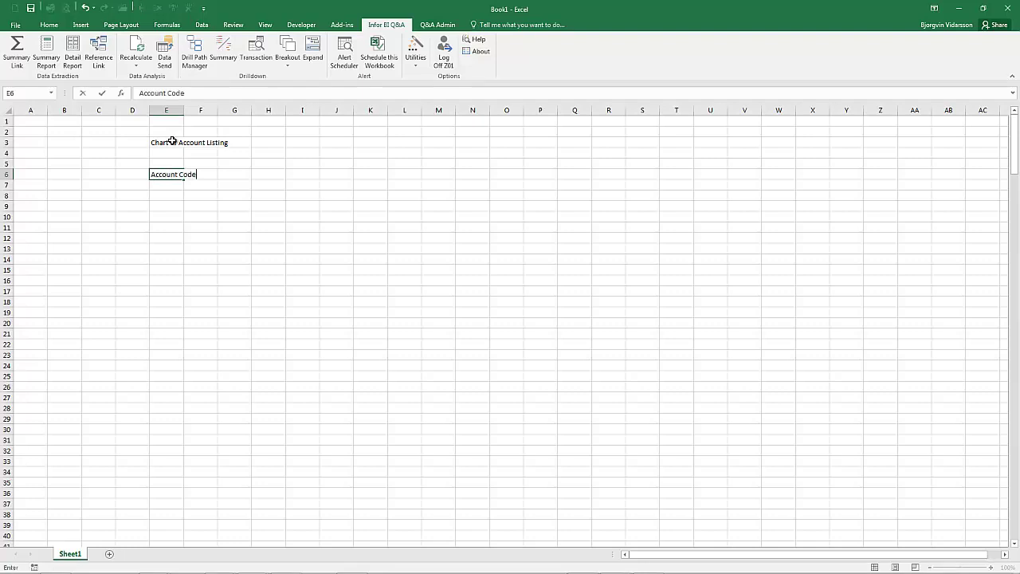
{"action": "key", "text": "Tab"}
{"action": "type", "text": "Account "}
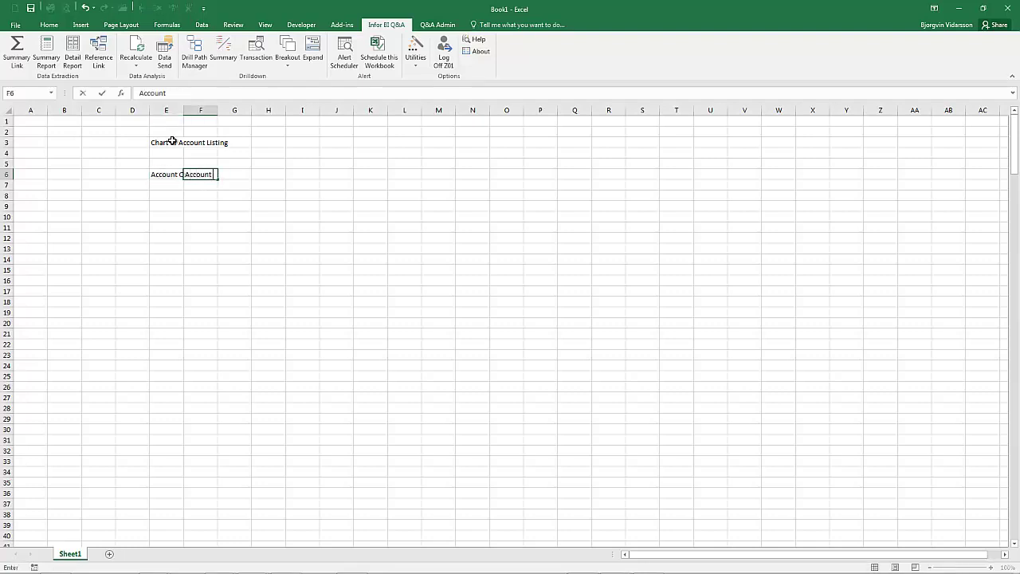
{"action": "type", "text": "Description"}
{"action": "key", "text": "Tab"}
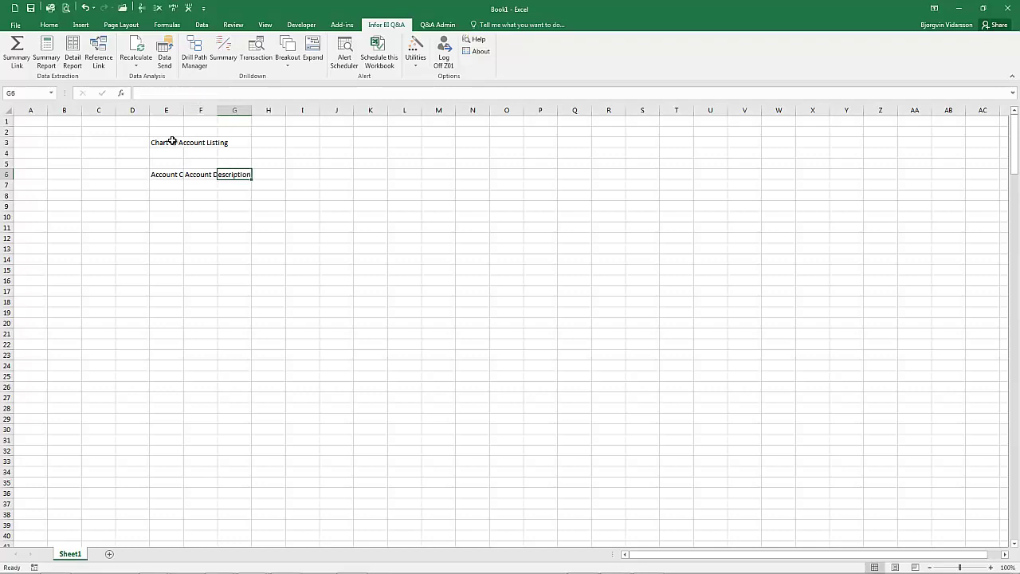
{"action": "type", "text": "Loo"}
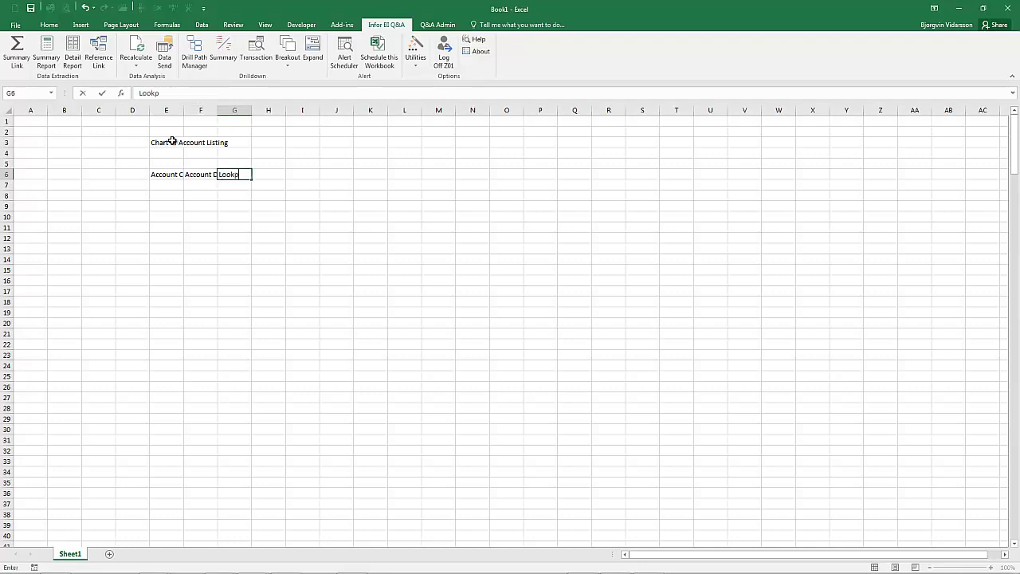
{"action": "type", "text": "kup Code"}
{"action": "key", "text": "Tab"}
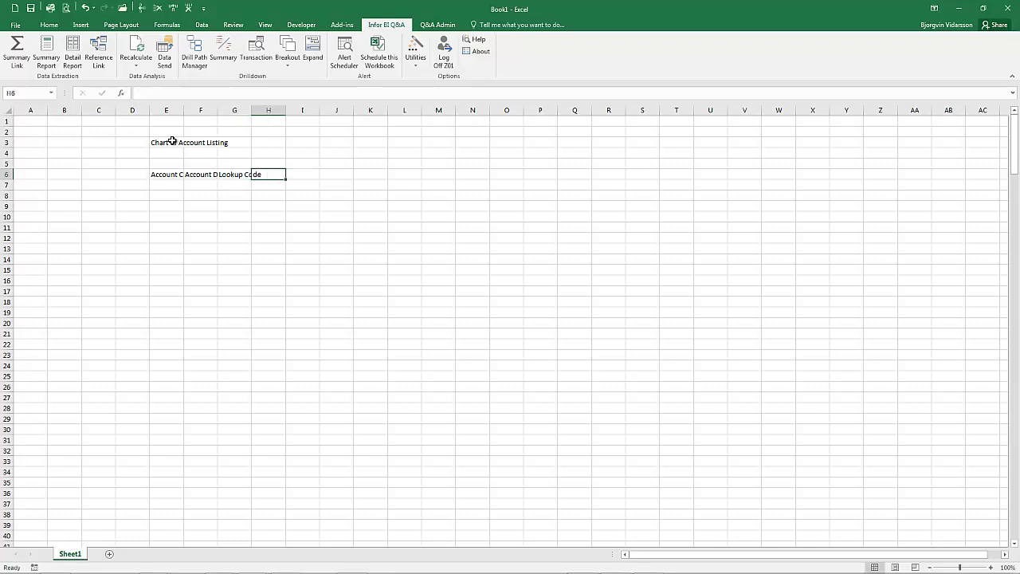
{"action": "type", "text": "Account Type"}
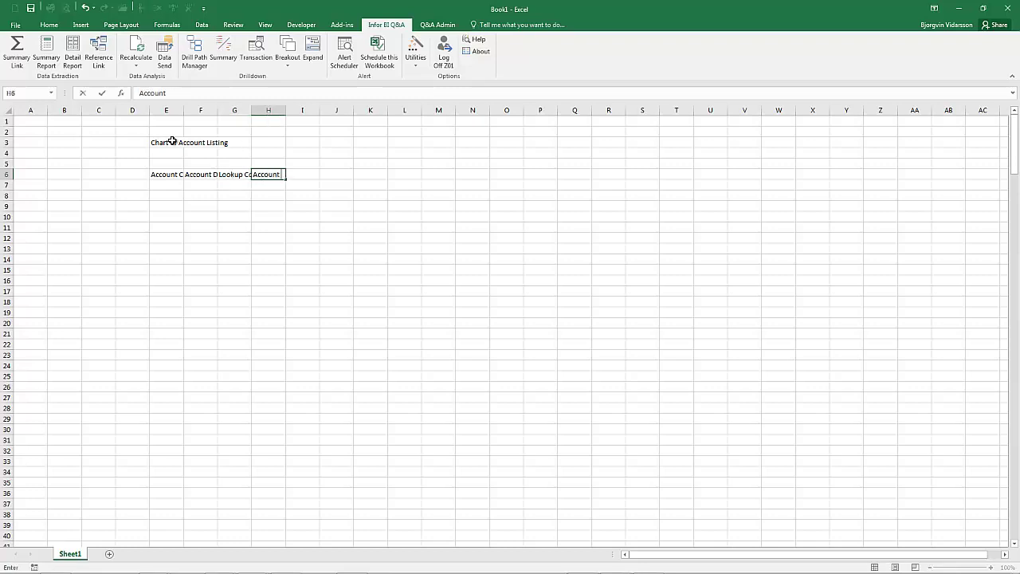
{"action": "key", "text": "Tab"}
{"action": "type", "text": "Status"}
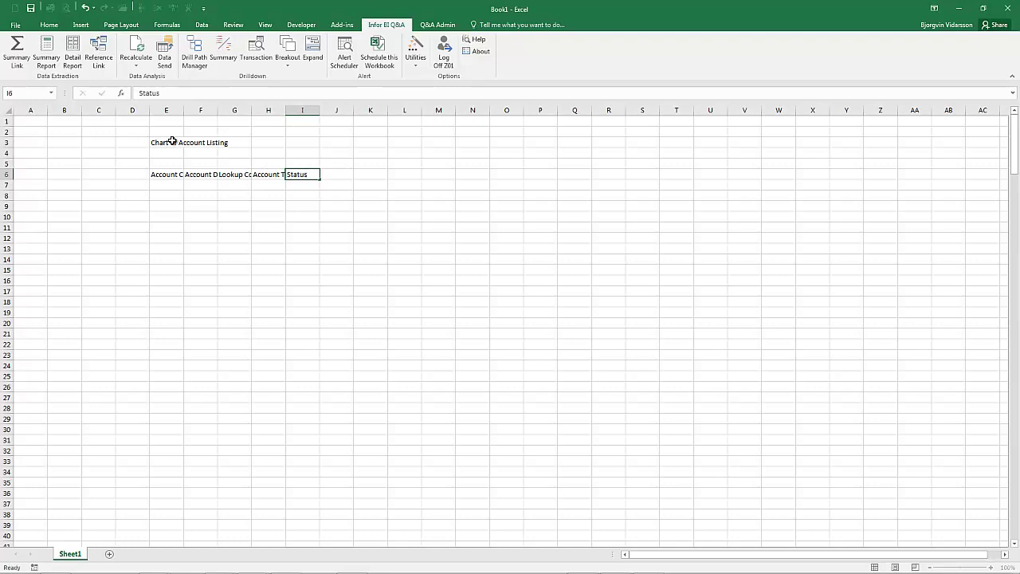
{"action": "key", "text": "Return"}
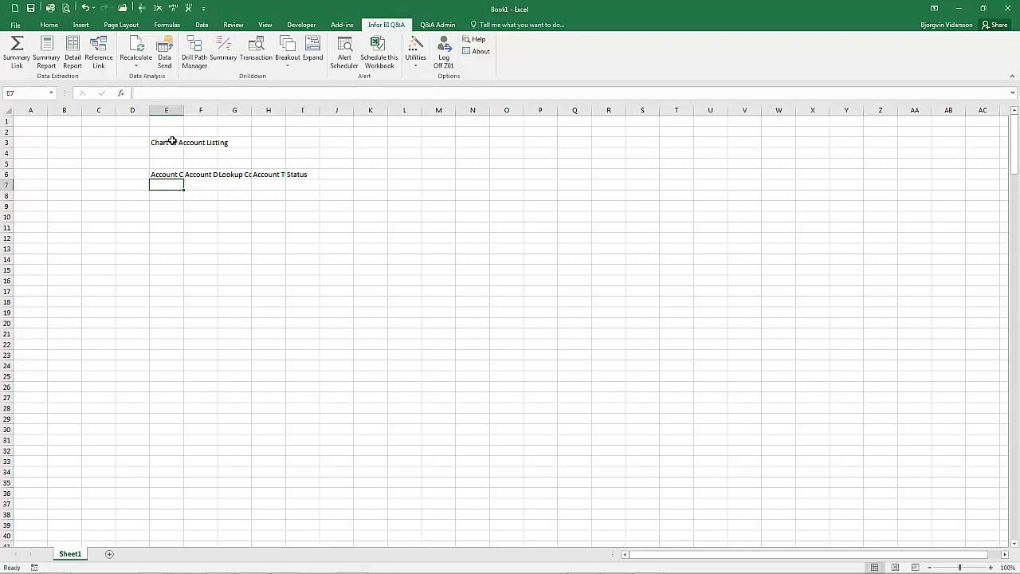
Step: Enter the labels Business Unit:, Account From:, Account To:, Account Type: and Status in cells B6 to B10, and widen column B to fit
{"action": "left_click", "coordinate": [58, 176]}
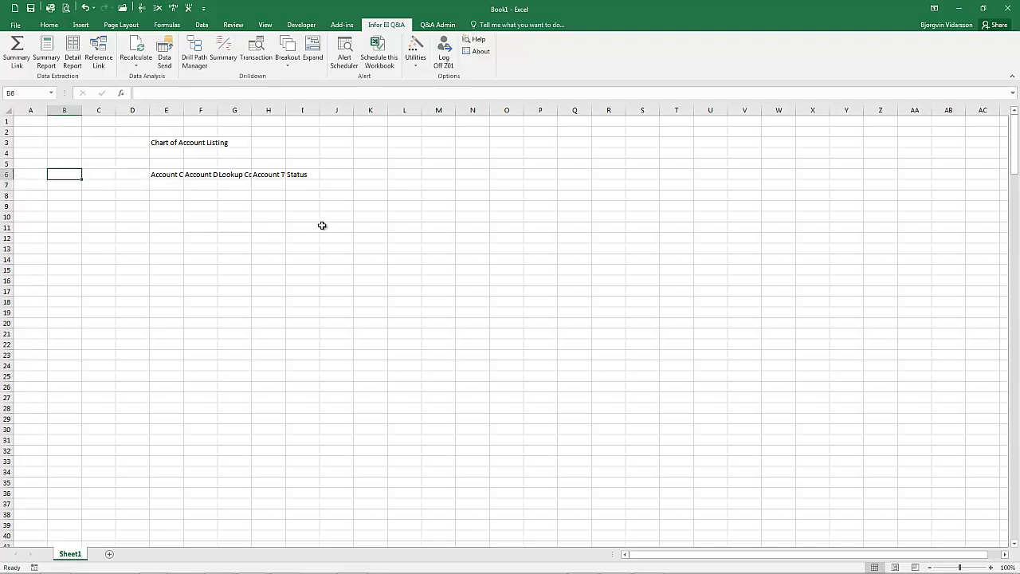
{"action": "type", "text": "Business"}
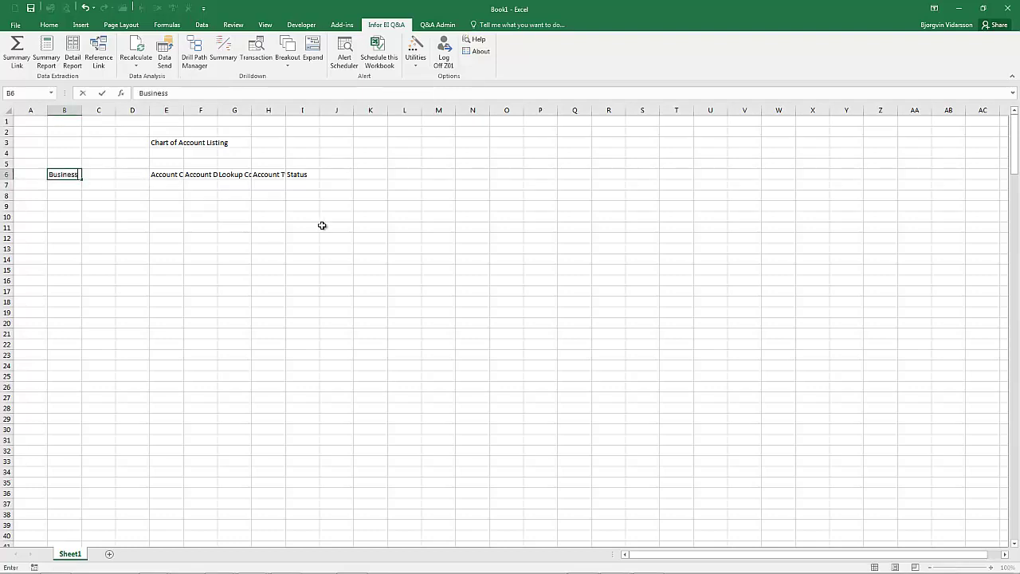
{"action": "type", "text": " Unit:"}
{"action": "key", "text": "Return"}
{"action": "type", "text": "Accou"}
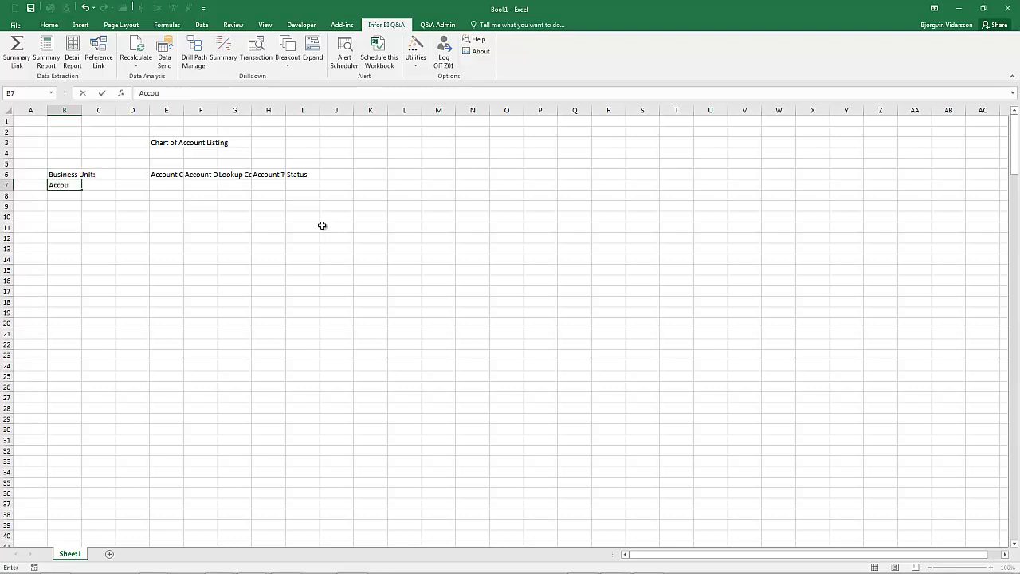
{"action": "type", "text": "nt From:"}
{"action": "key", "text": "Return"}
{"action": "type", "text": "Account To:"}
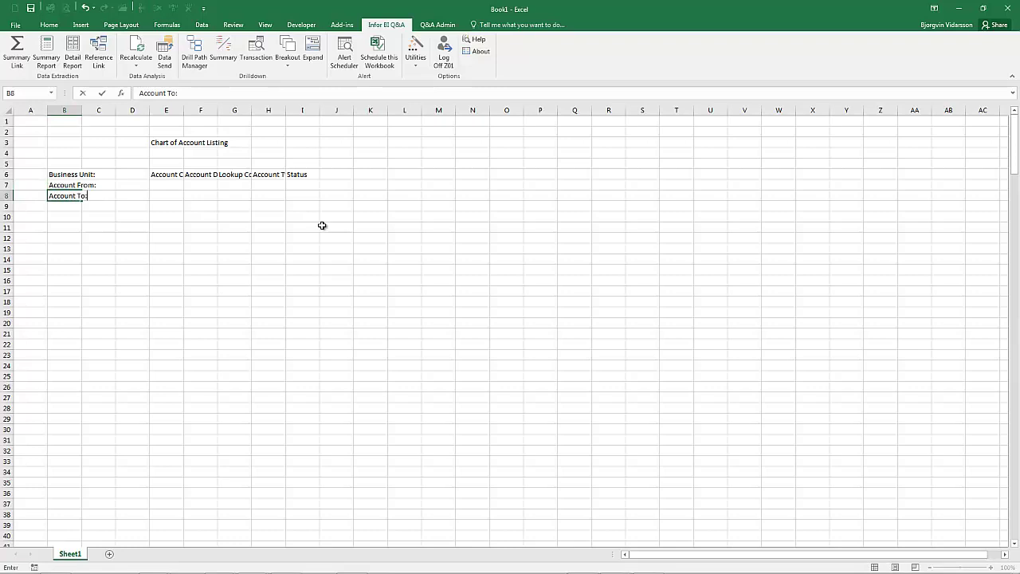
{"action": "key", "text": "Return"}
{"action": "type", "text": "Account Type:"}
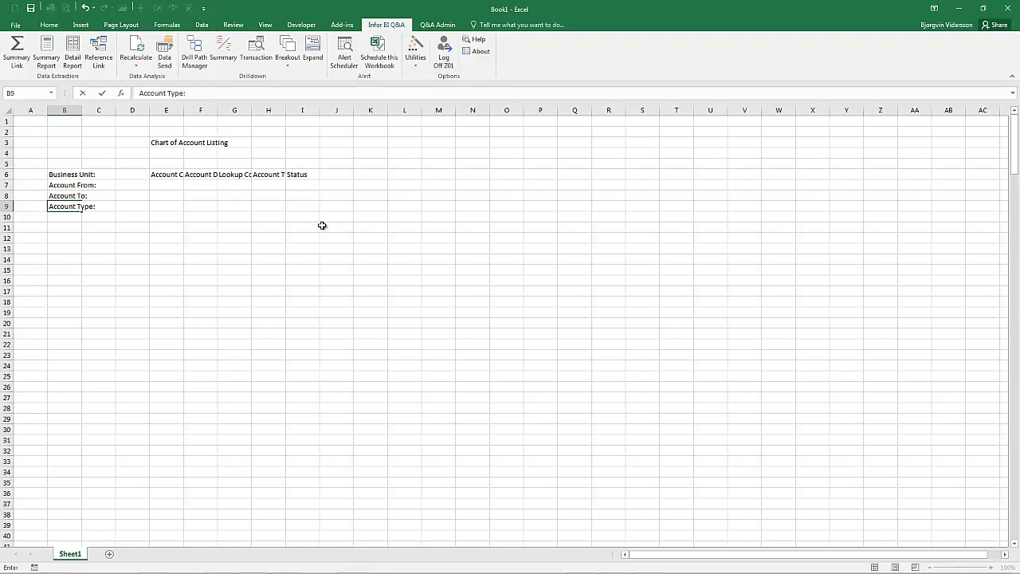
{"action": "key", "text": "Return"}
{"action": "type", "text": "Statu"}
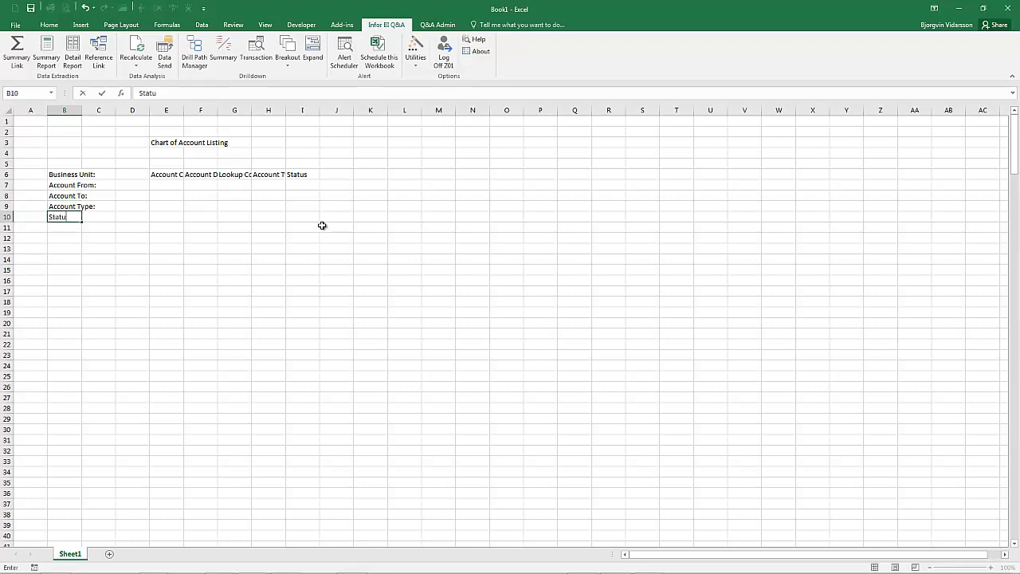
{"action": "type", "text": "s"}
{"action": "key", "text": "Return"}
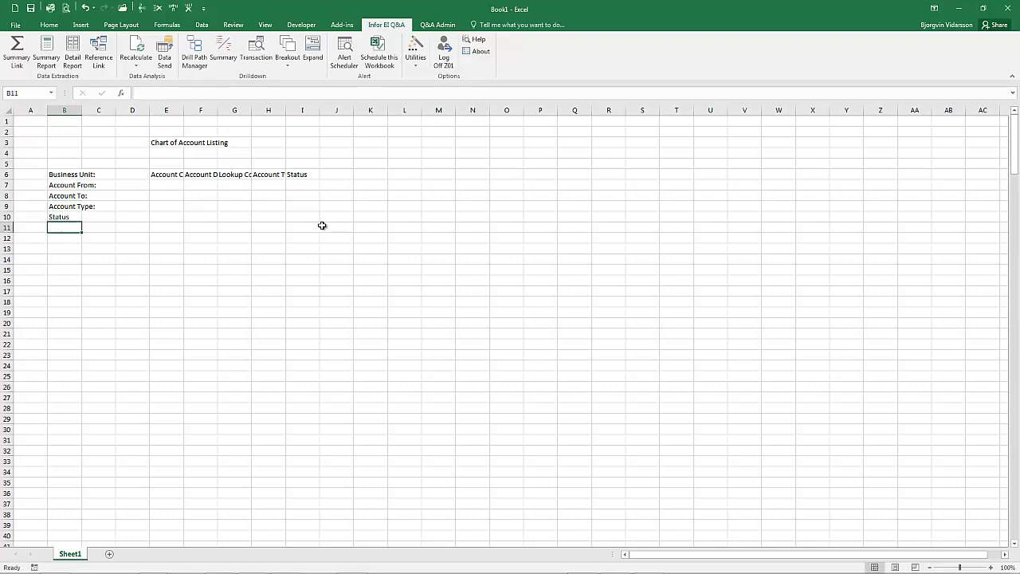
{"action": "left_click_drag", "start_coordinate": [80, 114], "coordinate": [104, 114]}
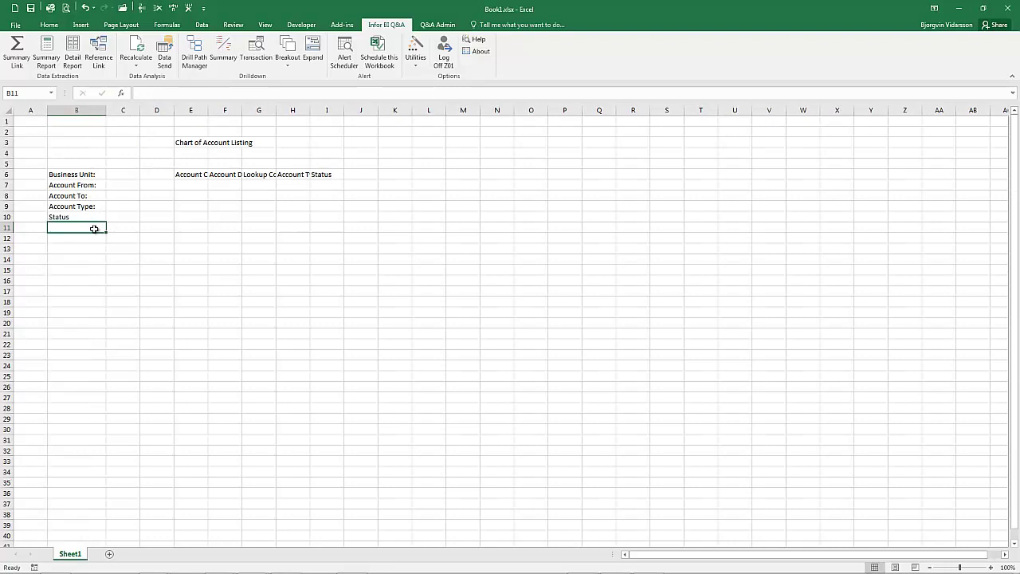
Step: Start a Detail Report in cell E7 and set its Business Unit filter to PK1
{"action": "left_click", "coordinate": [180, 185]}
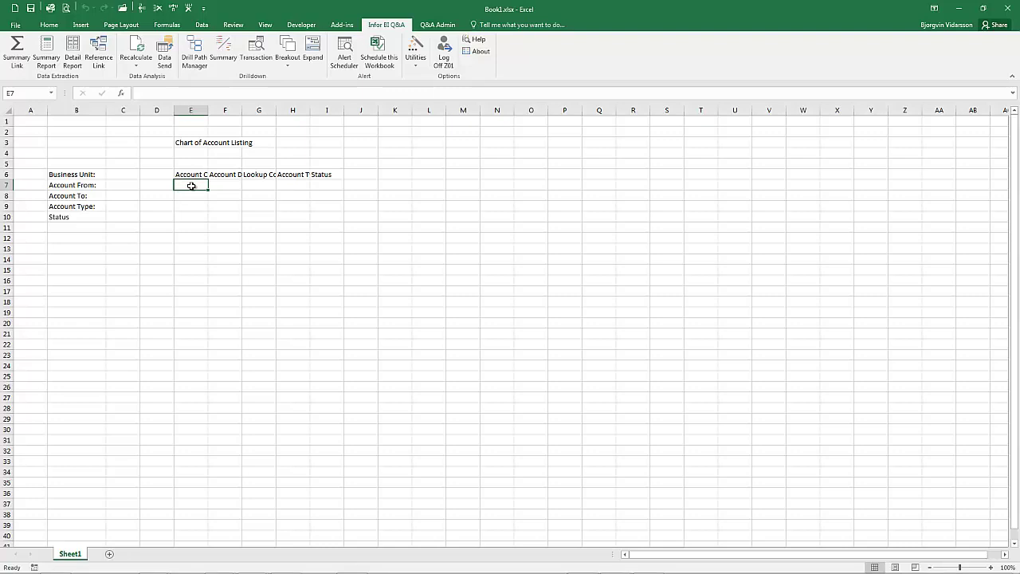
{"action": "left_click", "coordinate": [72, 54]}
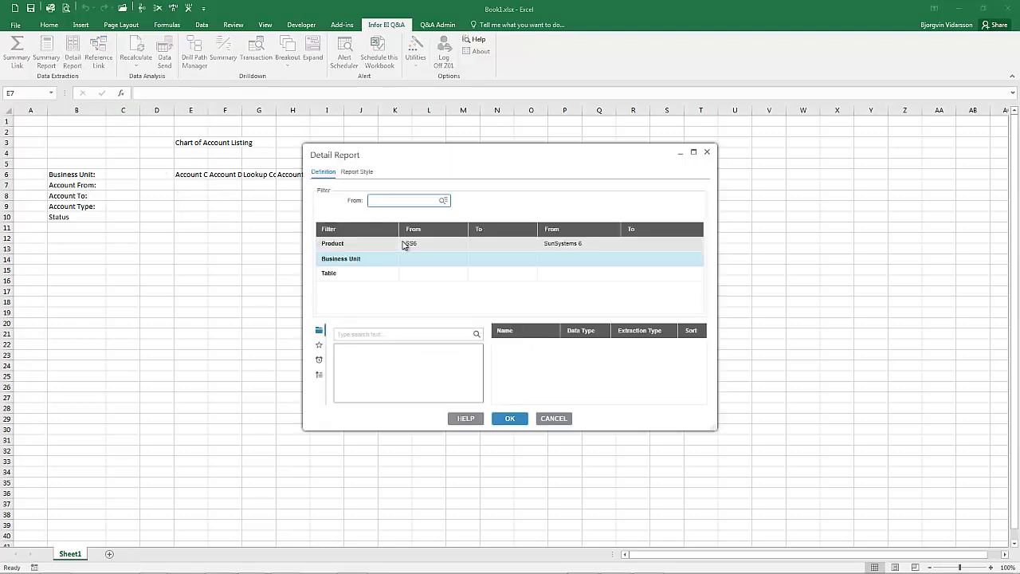
{"action": "double_click", "coordinate": [375, 260]}
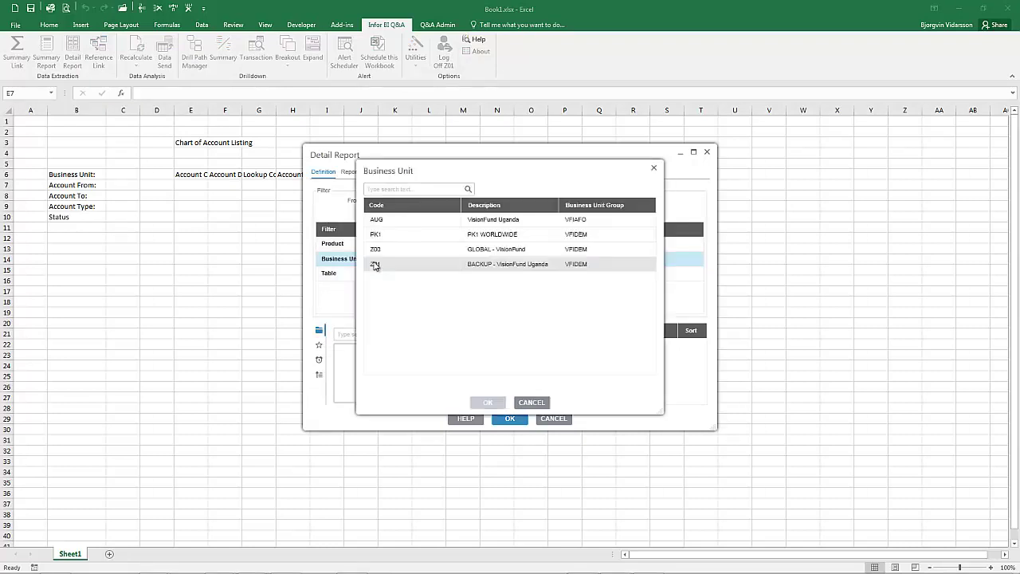
{"action": "left_click", "coordinate": [393, 241]}
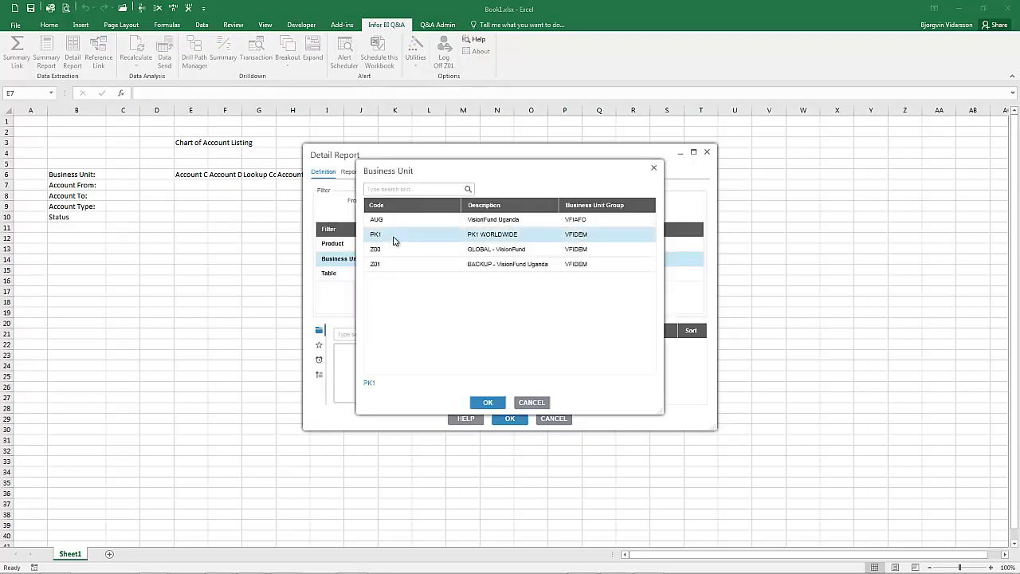
{"action": "left_click", "coordinate": [488, 402]}
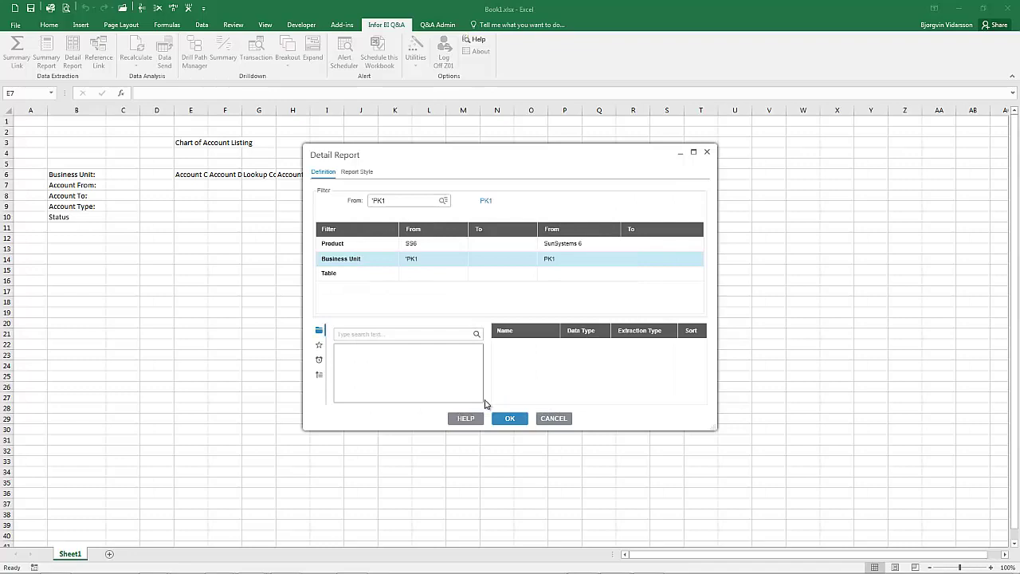
Step: Set the report's Table filter to CA / Chart of Accounts
{"action": "double_click", "coordinate": [358, 275]}
{"action": "left_click", "coordinate": [420, 223]}
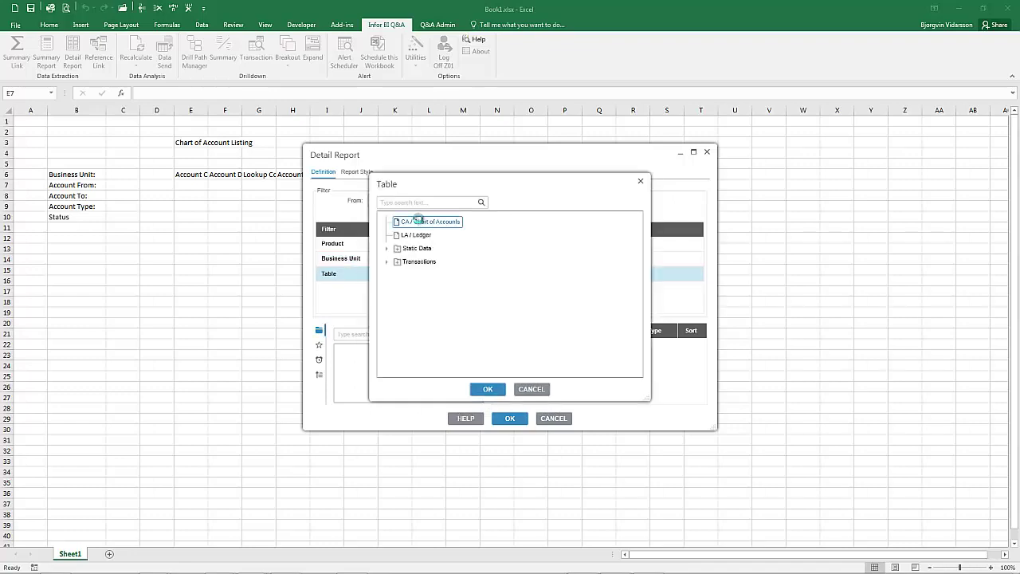
{"action": "double_click", "coordinate": [420, 222]}
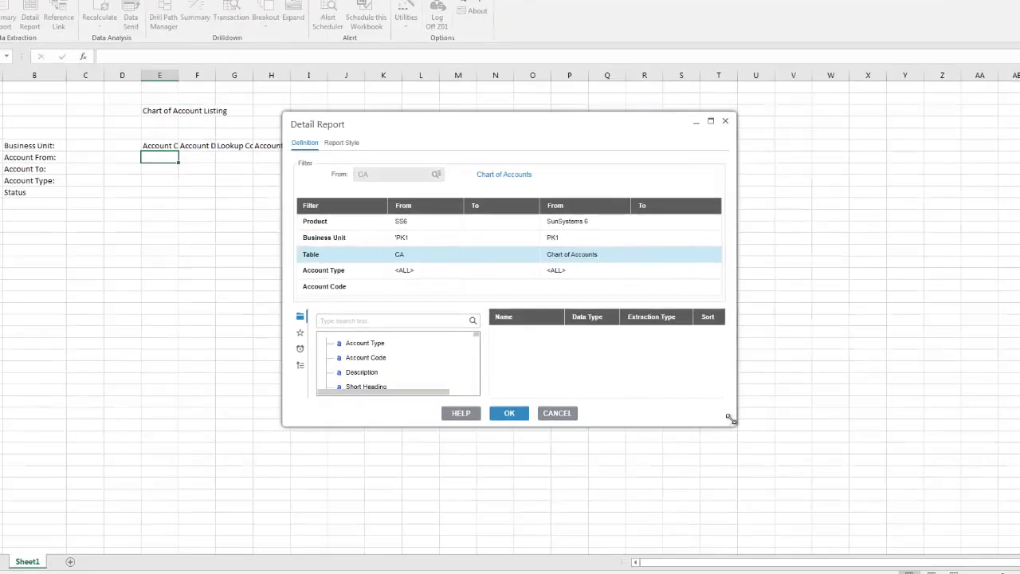
Step: Enlarge the Detail Report dialog and set the Account Code filter to <ALL>
{"action": "left_click_drag", "start_coordinate": [731, 419], "coordinate": [766, 475]}
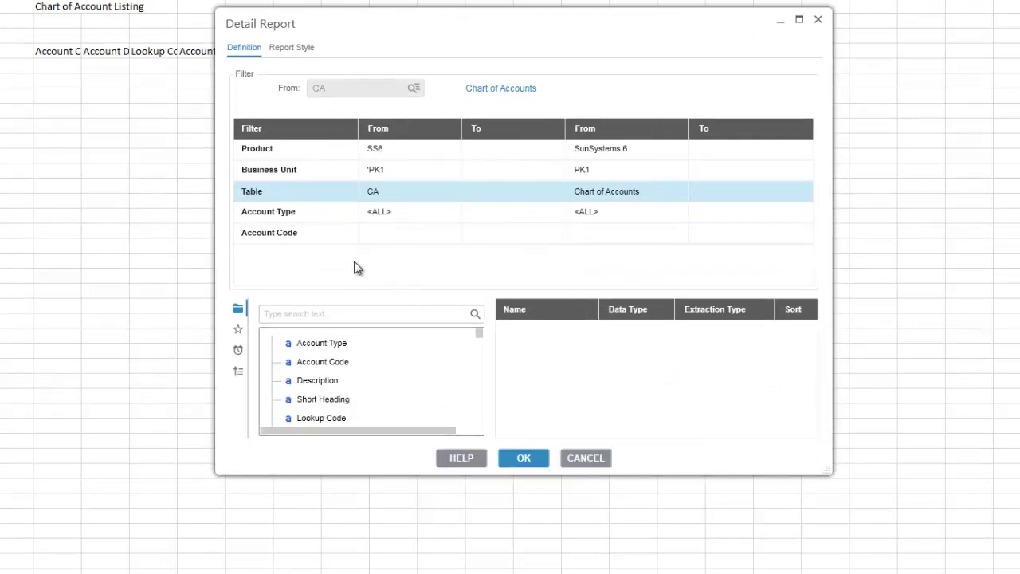
{"action": "left_click", "coordinate": [309, 233]}
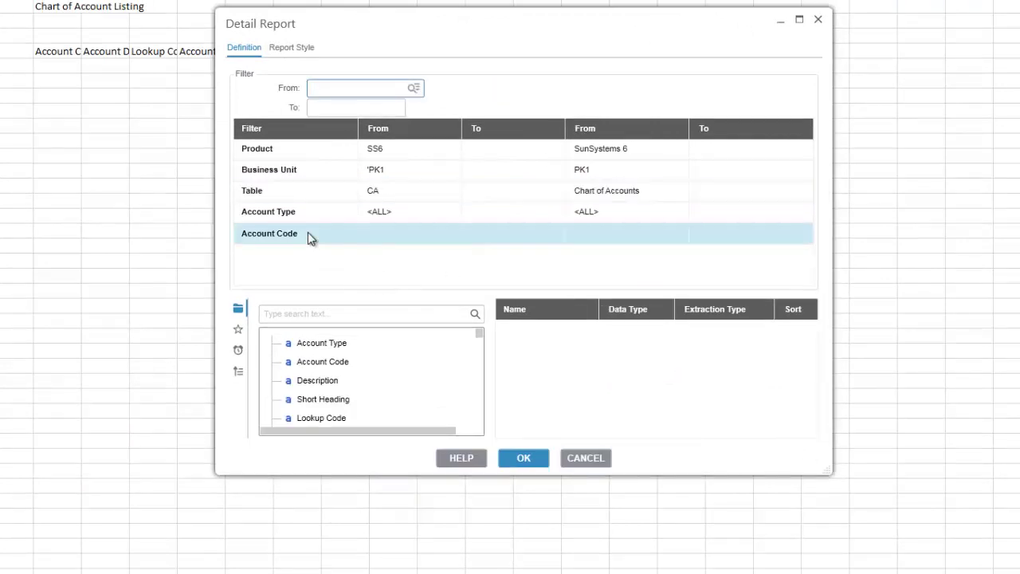
{"action": "double_click", "coordinate": [307, 232]}
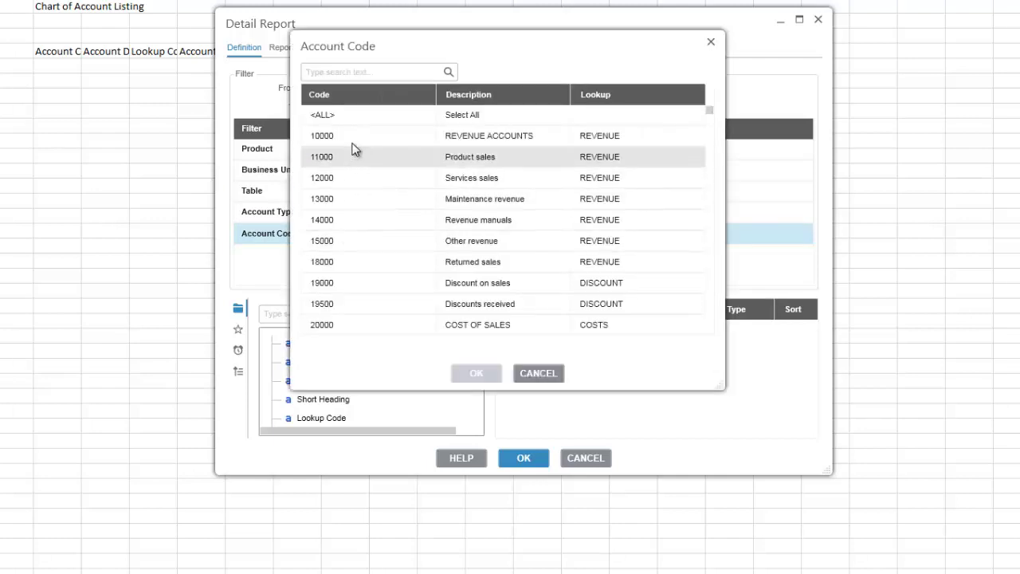
{"action": "double_click", "coordinate": [345, 117]}
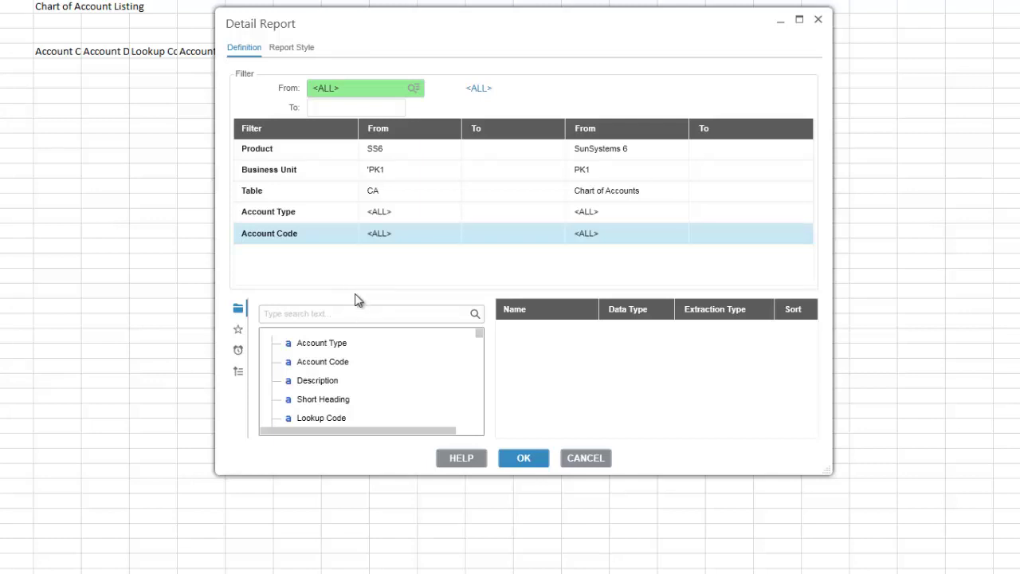
Step: Enlarge the report's field list area and add Account Code, Description, Lookup Code, Account Type and Status as output fields
{"action": "left_click_drag", "start_coordinate": [357, 289], "coordinate": [361, 251]}
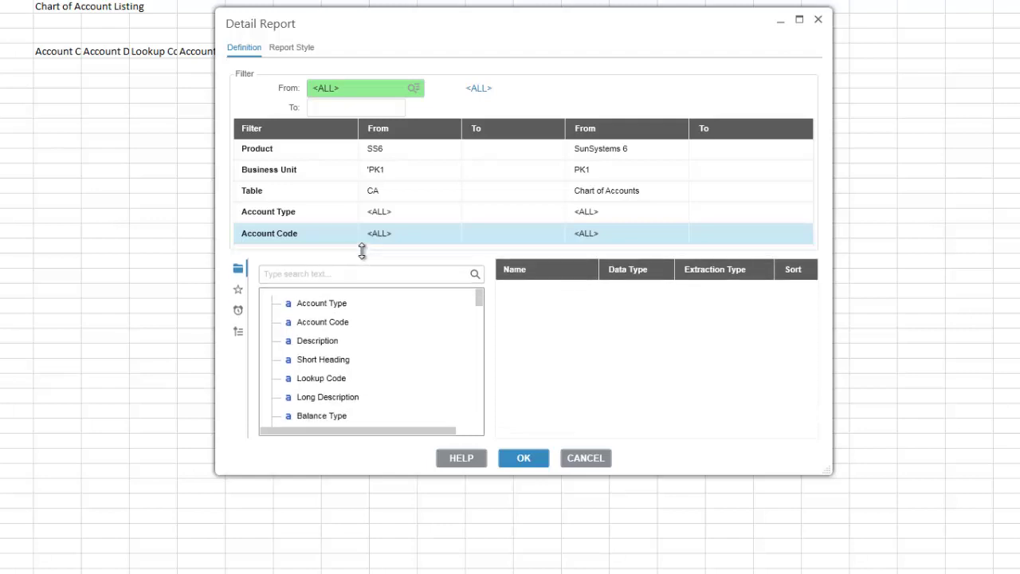
{"action": "left_click", "coordinate": [333, 323]}
{"action": "double_click", "coordinate": [327, 325]}
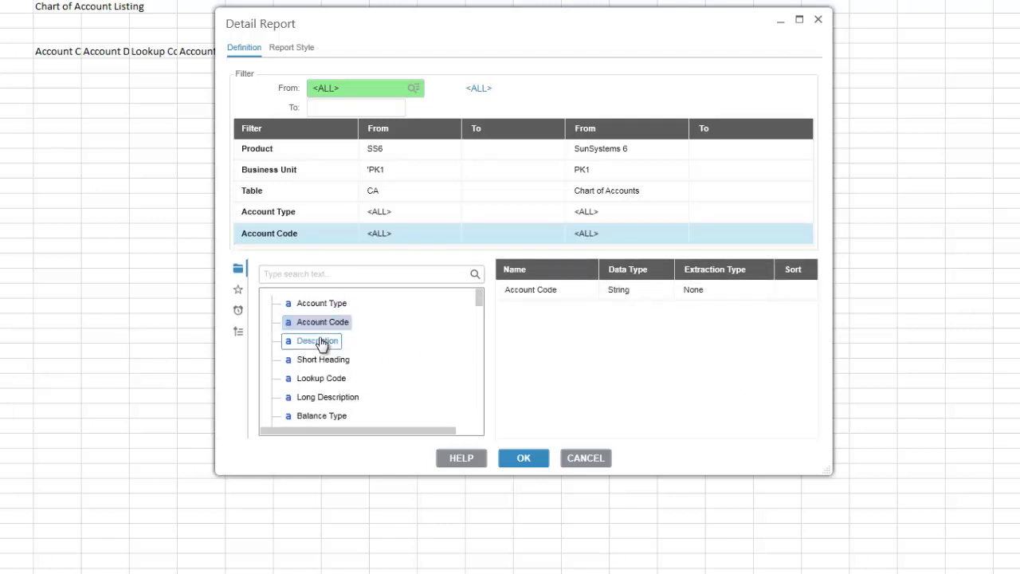
{"action": "double_click", "coordinate": [321, 343]}
{"action": "double_click", "coordinate": [303, 383]}
{"action": "double_click", "coordinate": [323, 307]}
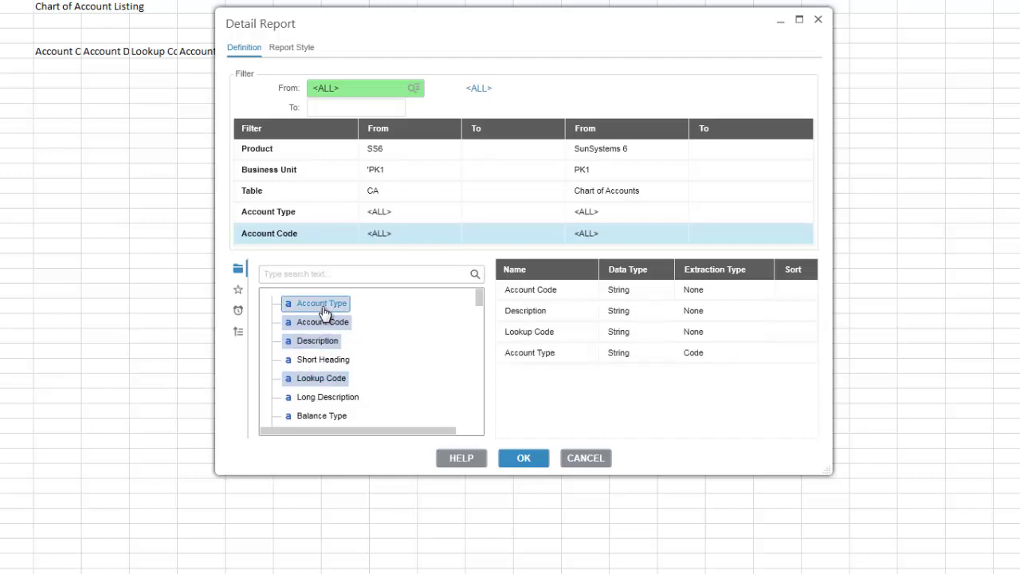
{"action": "scroll", "coordinate": [318, 389], "scroll_direction": "down", "scroll_amount": 1}
{"action": "double_click", "coordinate": [310, 400]}
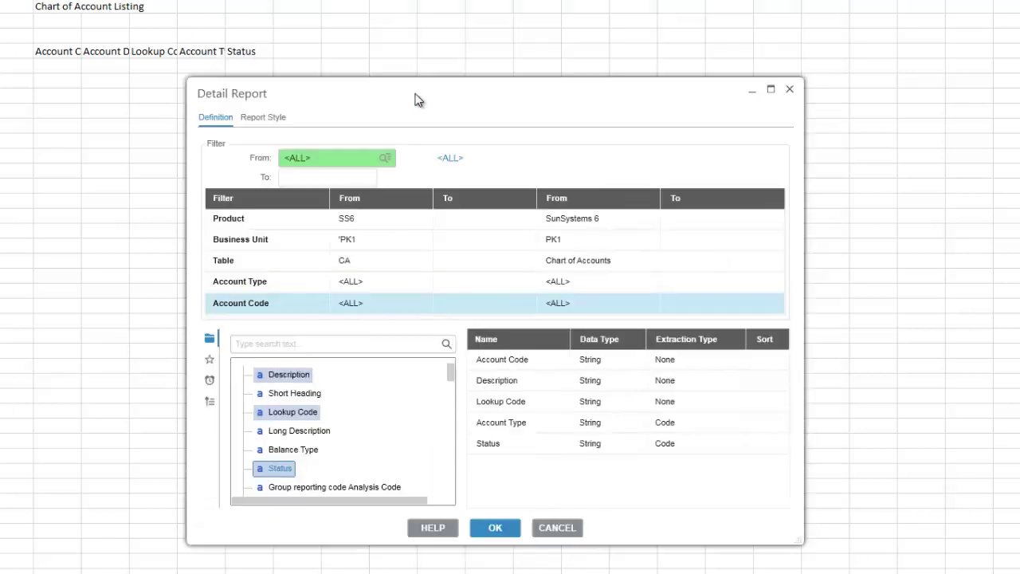
Step: Turn off Width, Apply Auto Format, Output Data Item Names and Totals in the report style, and generate the report
{"action": "left_click", "coordinate": [275, 119]}
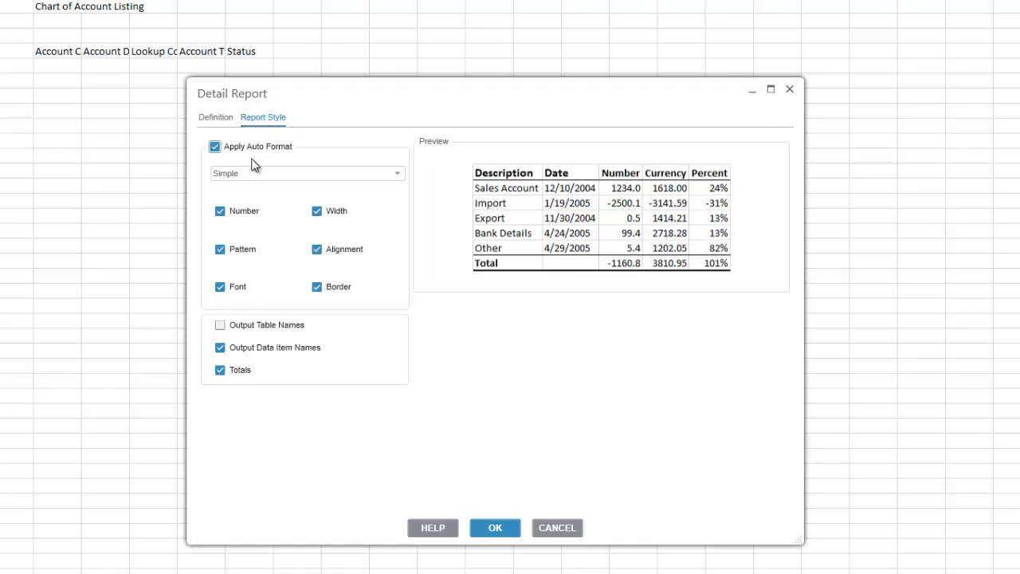
{"action": "left_click", "coordinate": [317, 212]}
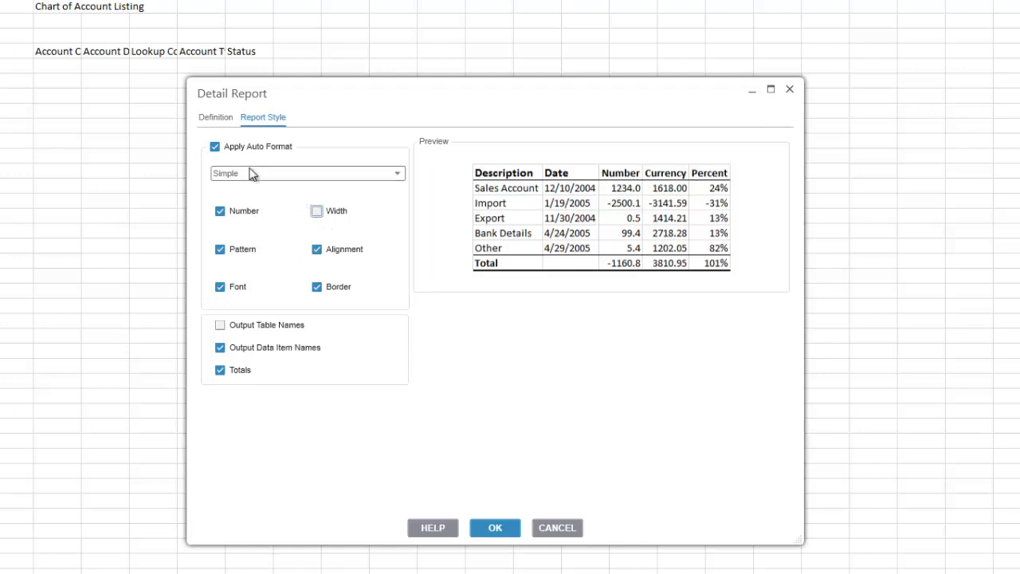
{"action": "left_click", "coordinate": [215, 148]}
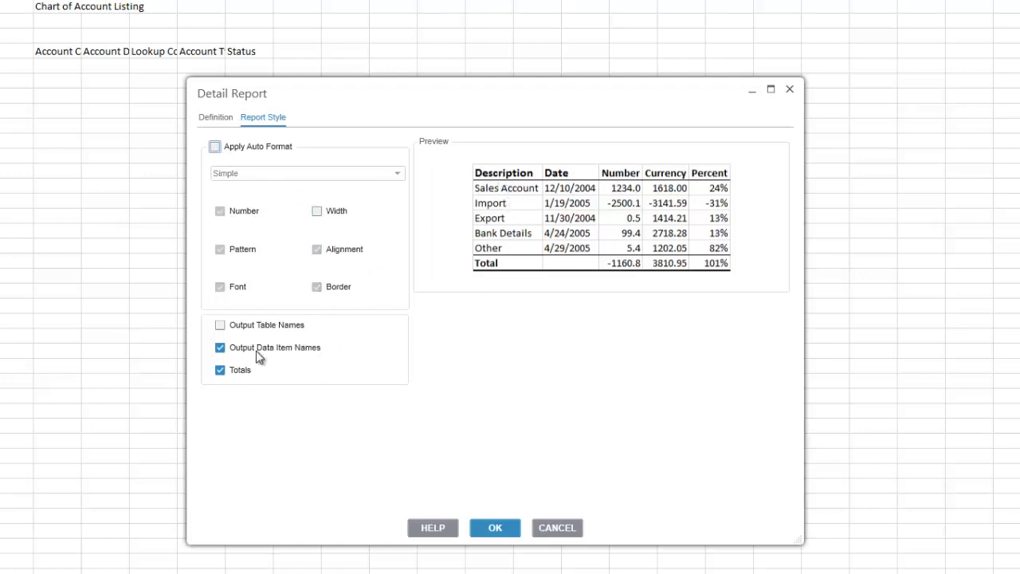
{"action": "left_click", "coordinate": [220, 349]}
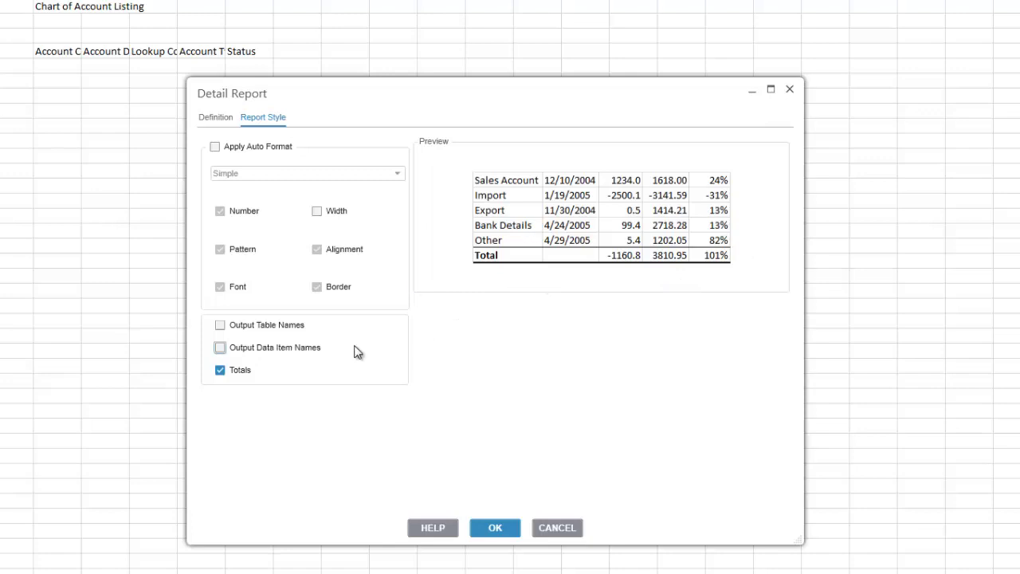
{"action": "left_click", "coordinate": [219, 371]}
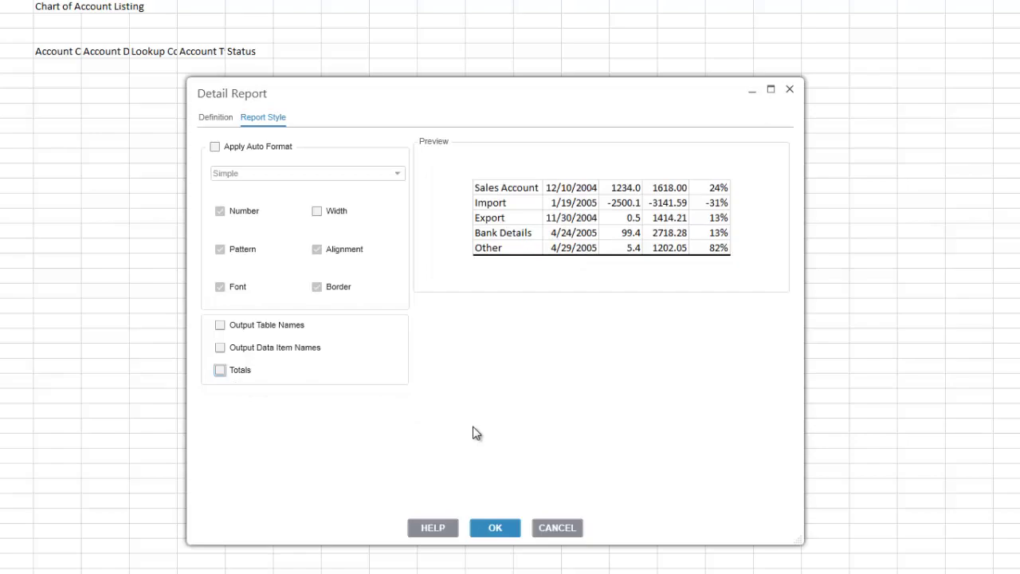
{"action": "left_click", "coordinate": [484, 529]}
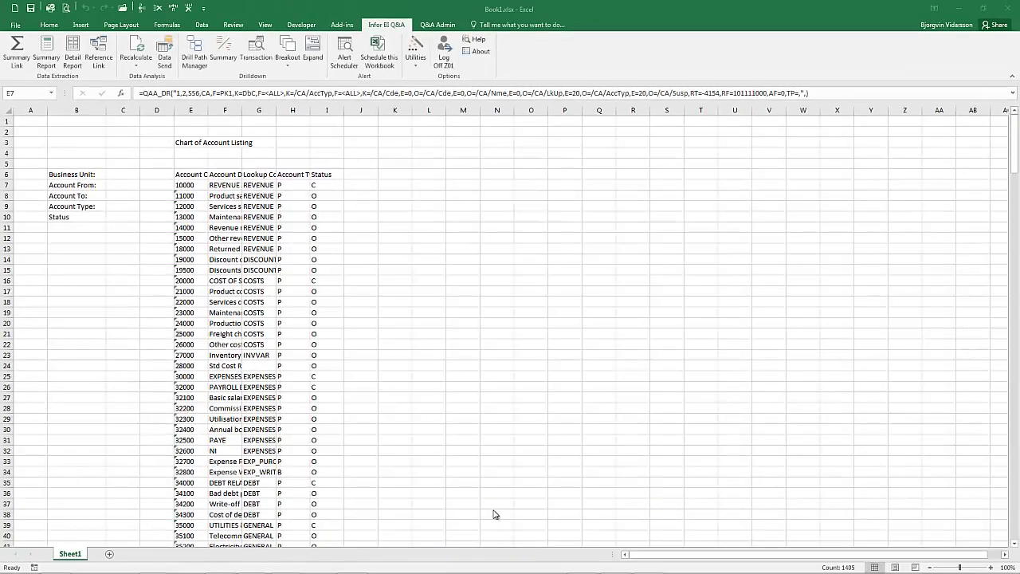
Step: Reopen the Detail Report in cell E7 and set the Account Type field's extraction type to Description
{"action": "left_click", "coordinate": [289, 185]}
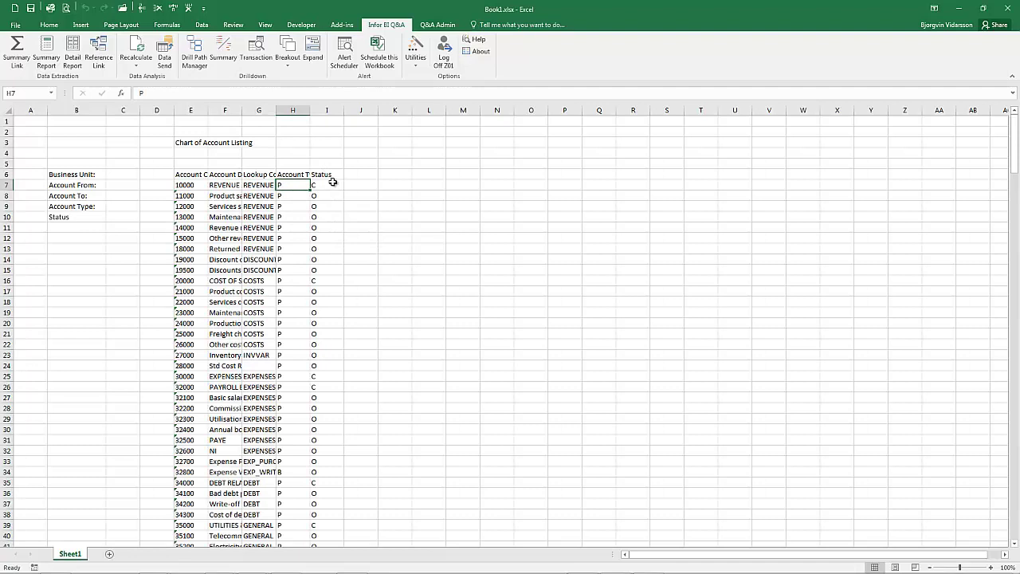
{"action": "left_click", "coordinate": [184, 185]}
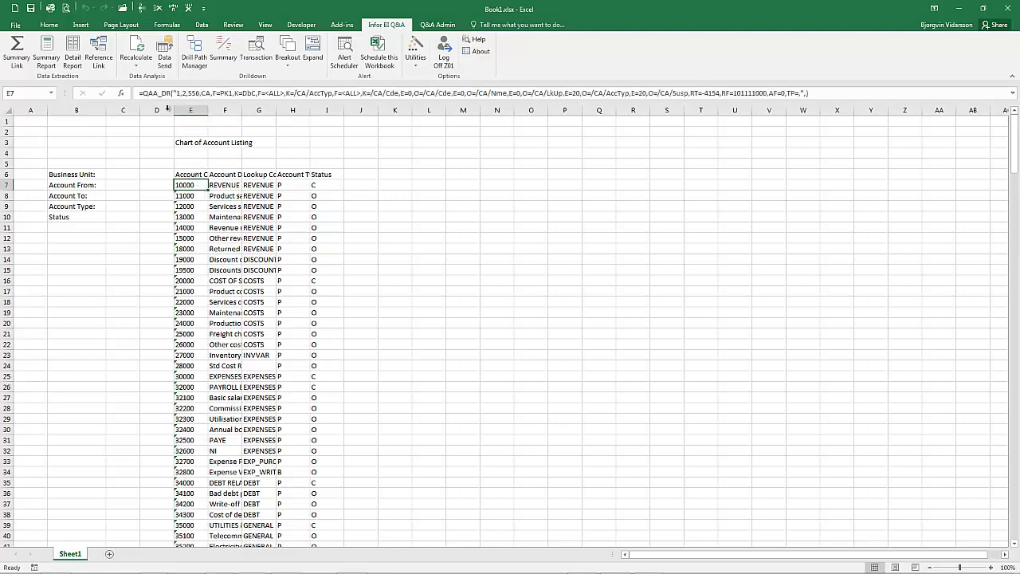
{"action": "double_click", "coordinate": [188, 187]}
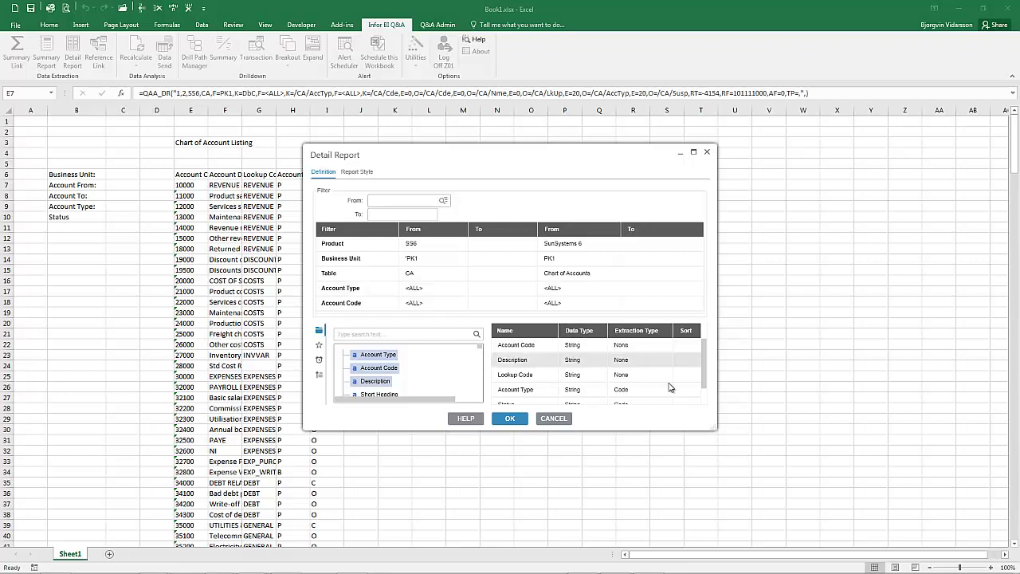
{"action": "left_click", "coordinate": [699, 376]}
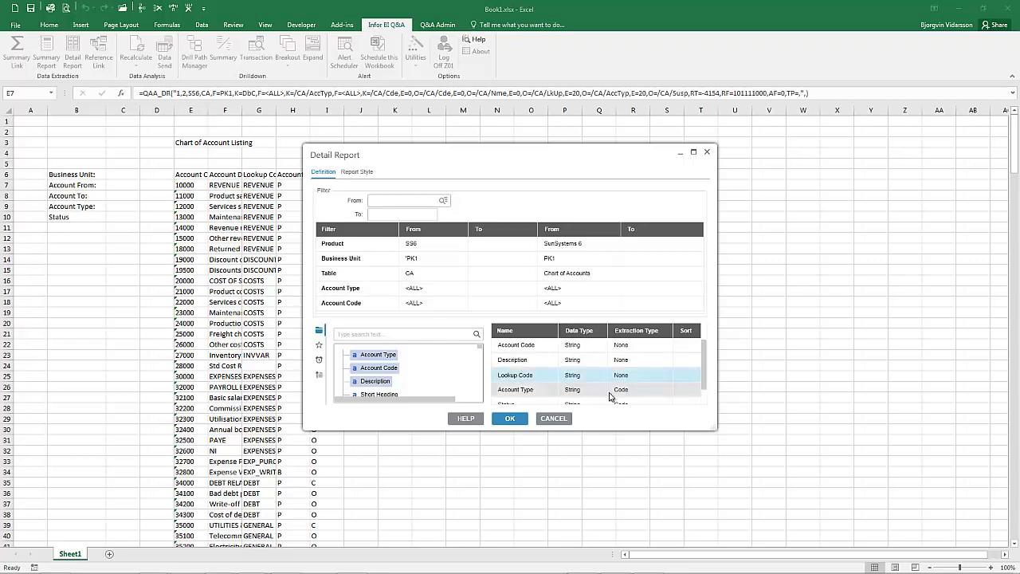
{"action": "left_click", "coordinate": [537, 391]}
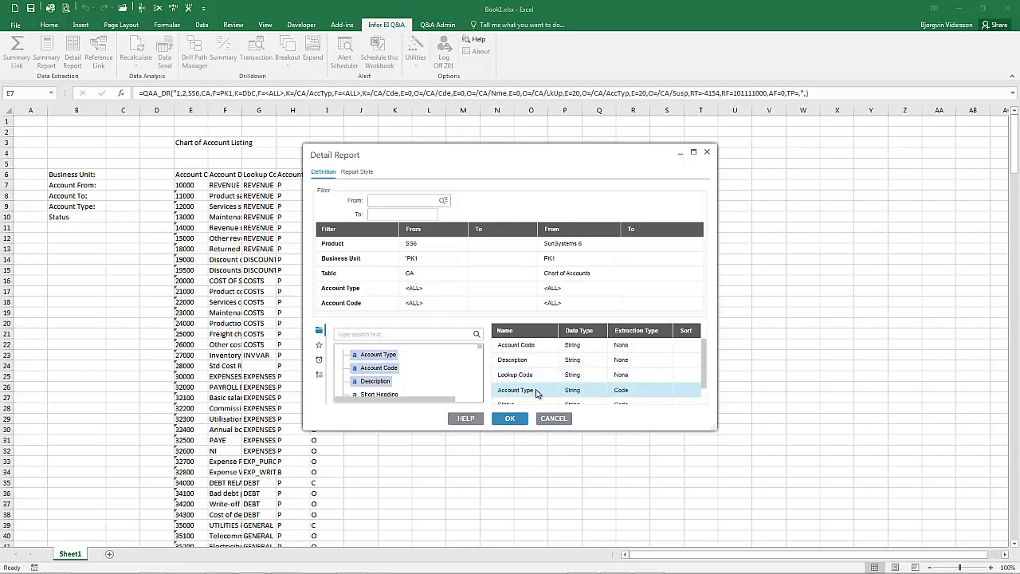
{"action": "double_click", "coordinate": [535, 389]}
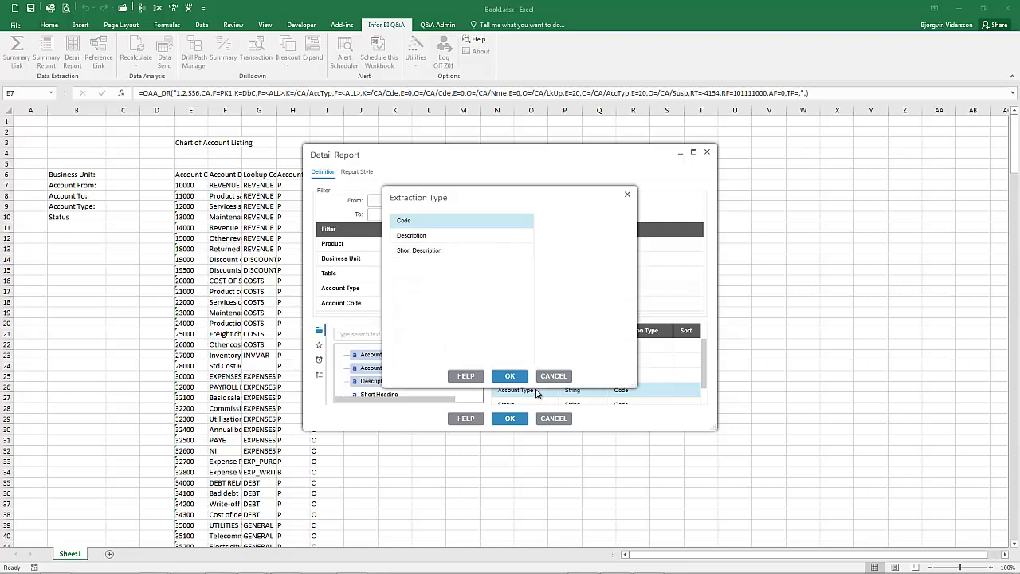
{"action": "left_click", "coordinate": [438, 237]}
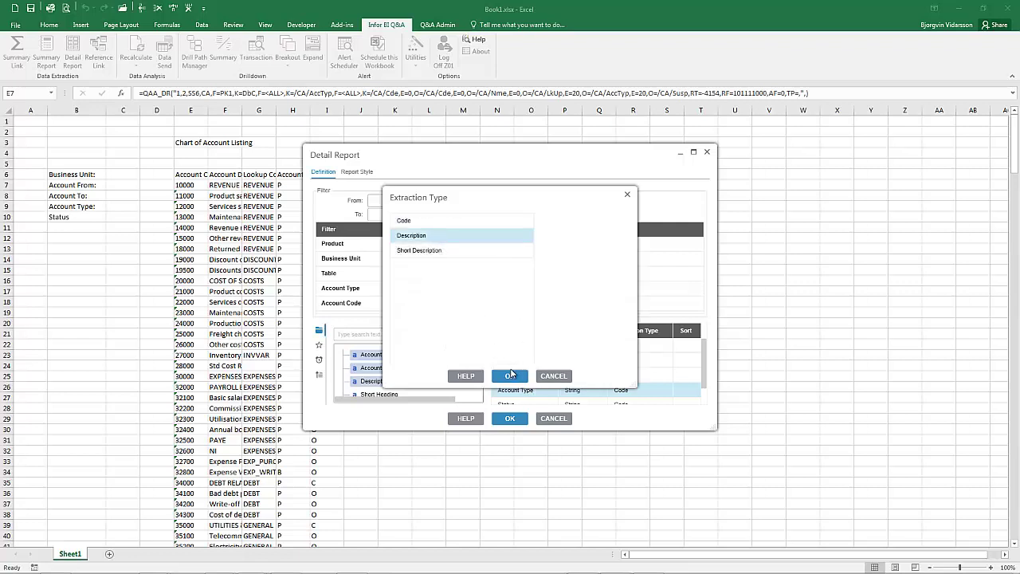
{"action": "left_click", "coordinate": [511, 375]}
Step: Set the Status field's extraction type to Description and regenerate the report
{"action": "left_click", "coordinate": [704, 404]}
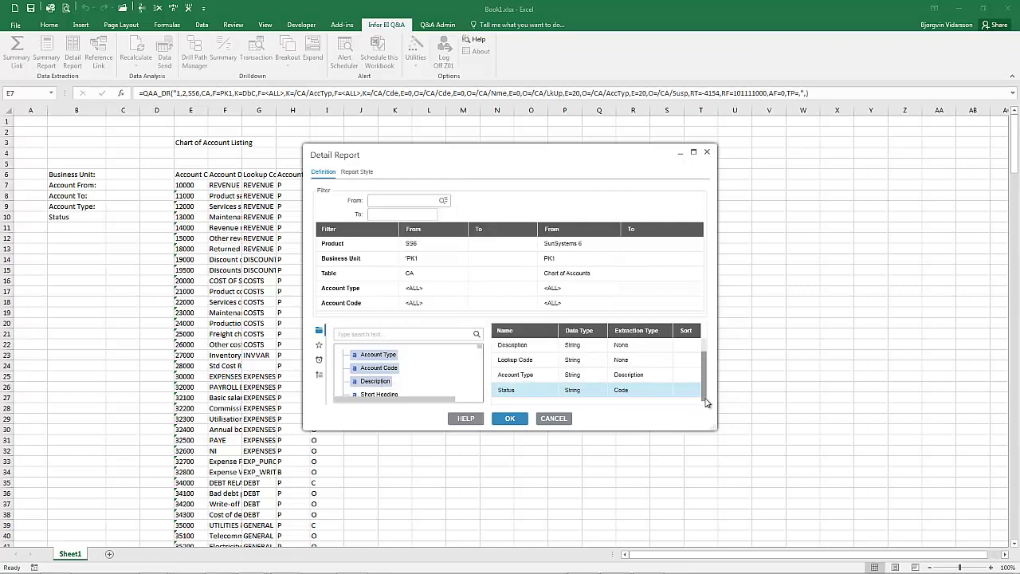
{"action": "double_click", "coordinate": [519, 390]}
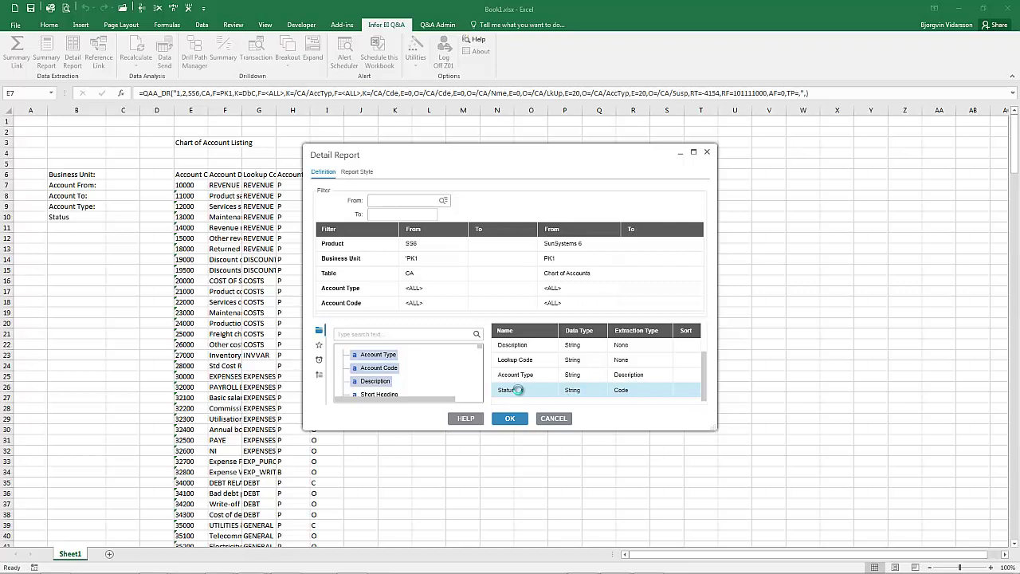
{"action": "left_click", "coordinate": [432, 239]}
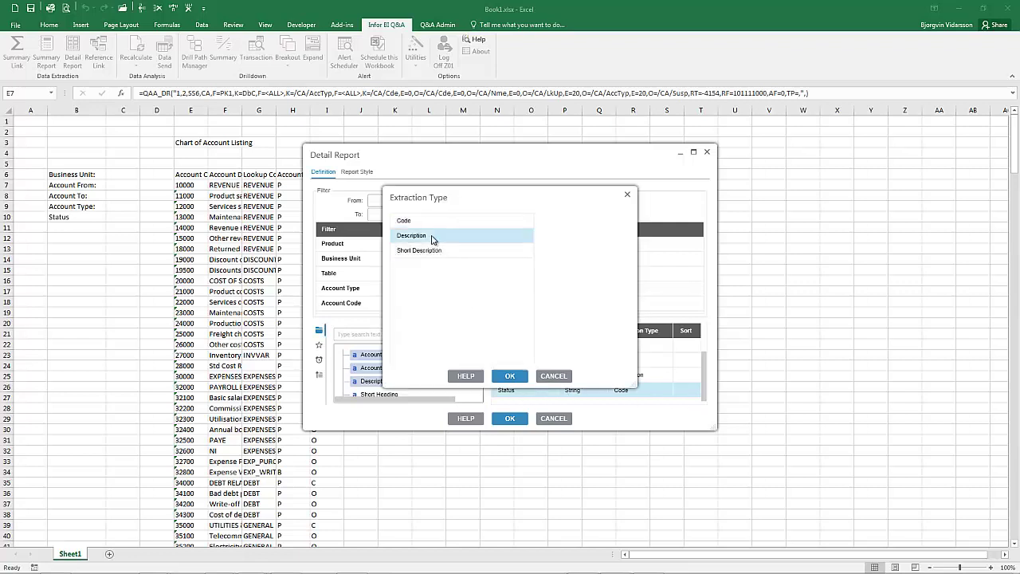
{"action": "left_click", "coordinate": [516, 380]}
{"action": "left_click", "coordinate": [511, 421]}
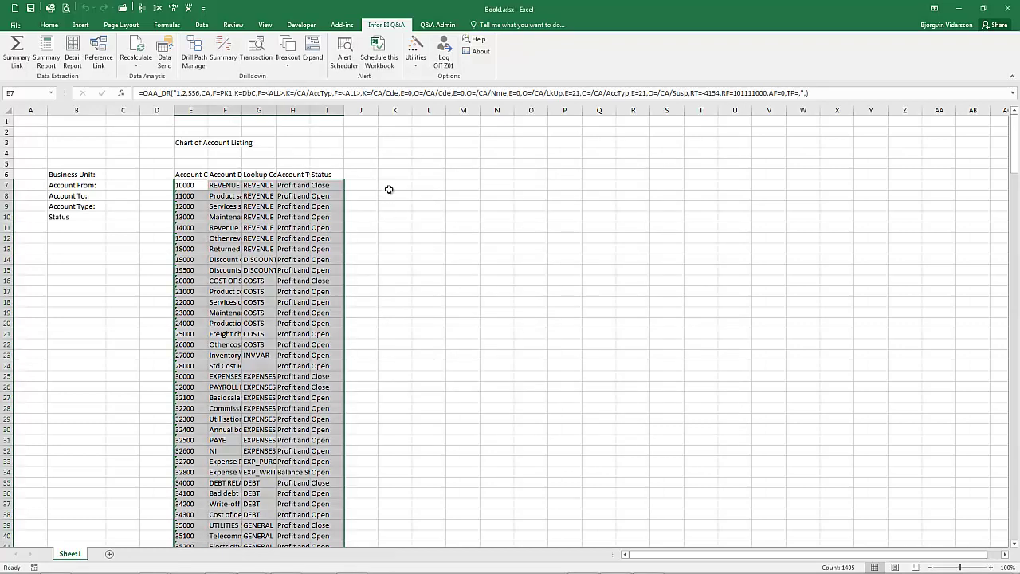
Step: Widen columns F, G and H to fit the report's contents, and narrow the Account Description column somewhat
{"action": "left_click", "coordinate": [390, 187]}
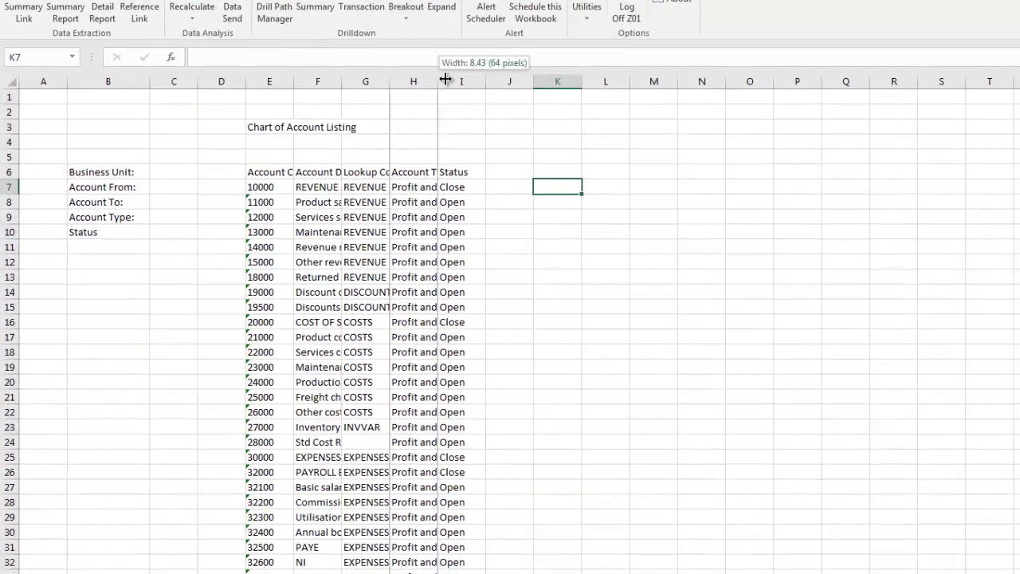
{"action": "left_click_drag", "start_coordinate": [326, 107], "coordinate": [347, 107]}
{"action": "left_click_drag", "start_coordinate": [518, 83], "coordinate": [521, 83]}
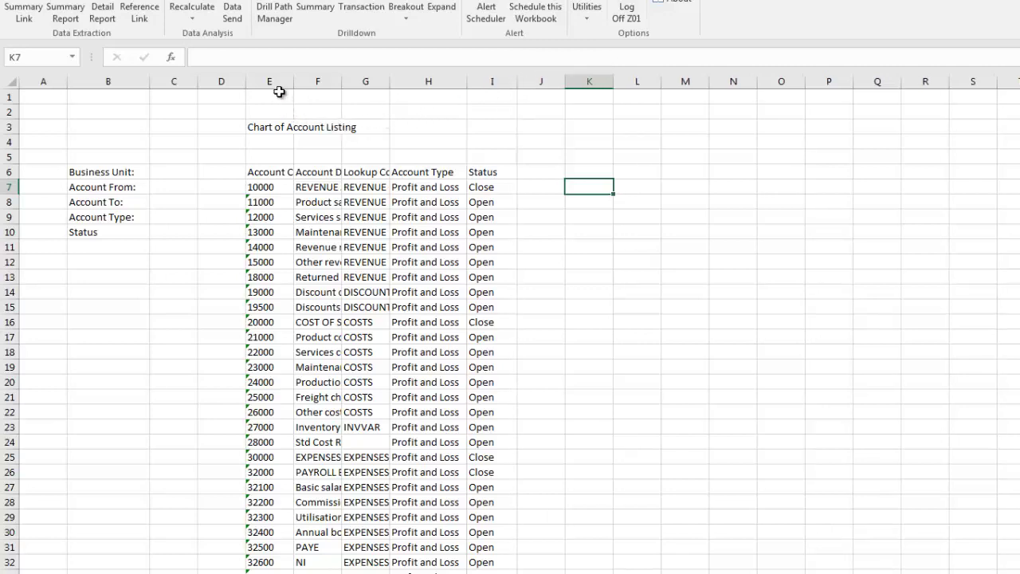
{"action": "double_click", "coordinate": [341, 81]}
{"action": "double_click", "coordinate": [565, 81]}
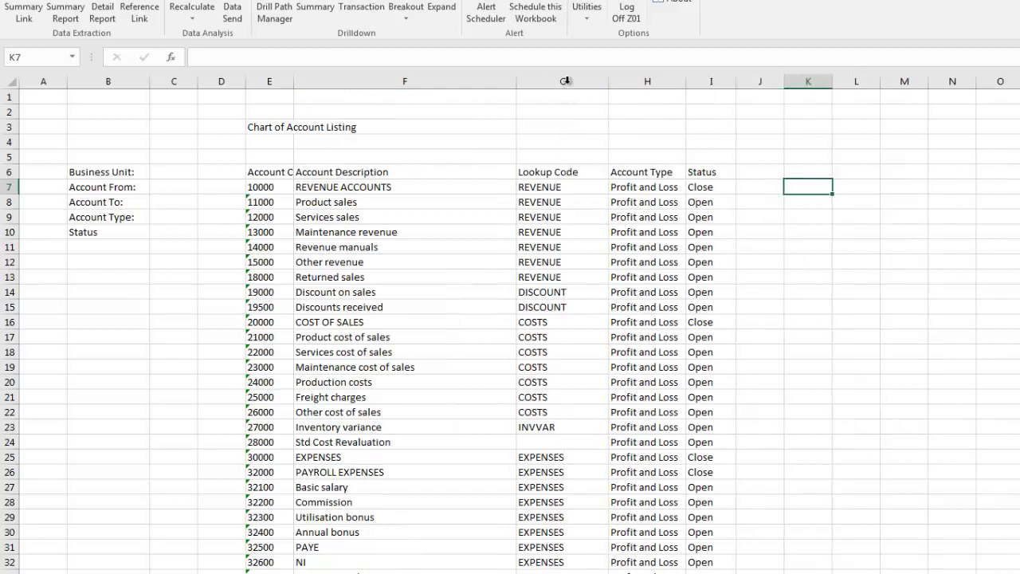
{"action": "left_click_drag", "start_coordinate": [513, 82], "coordinate": [451, 83]}
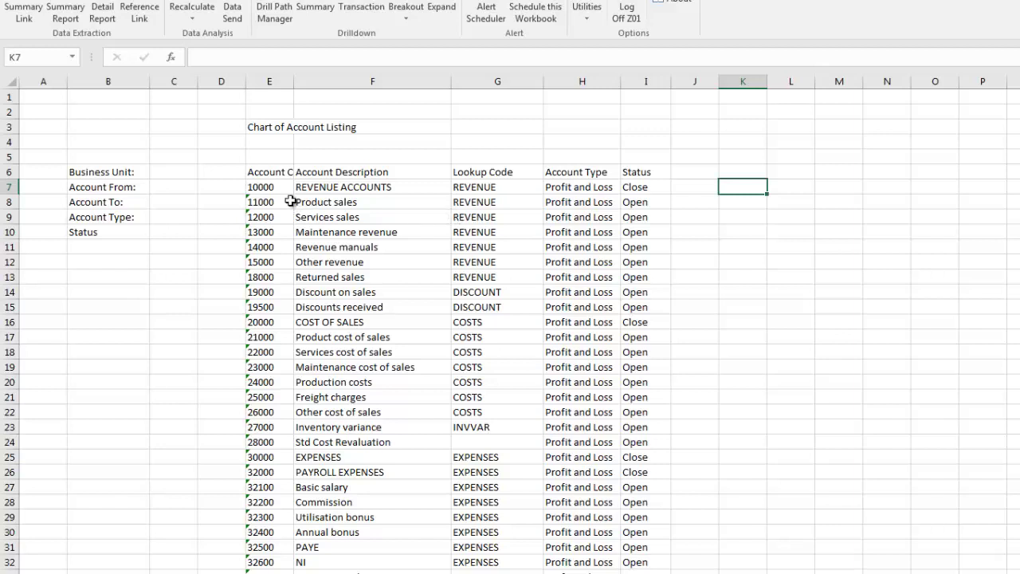
Step: Enter the filter values PK1, 10000, 19000, B and O in cells C6 to C10 beside their labels
{"action": "left_click", "coordinate": [165, 172]}
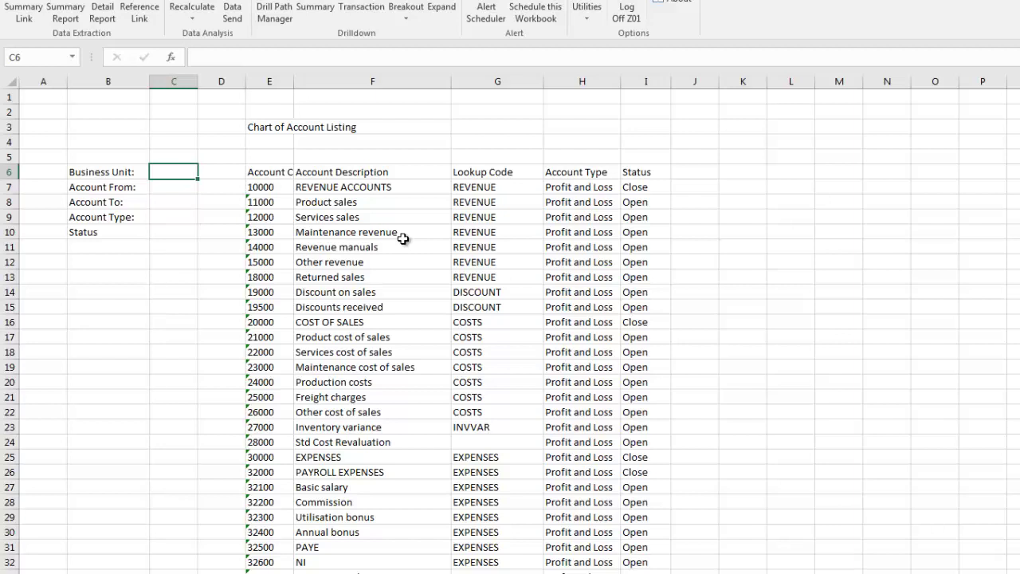
{"action": "type", "text": "PK1"}
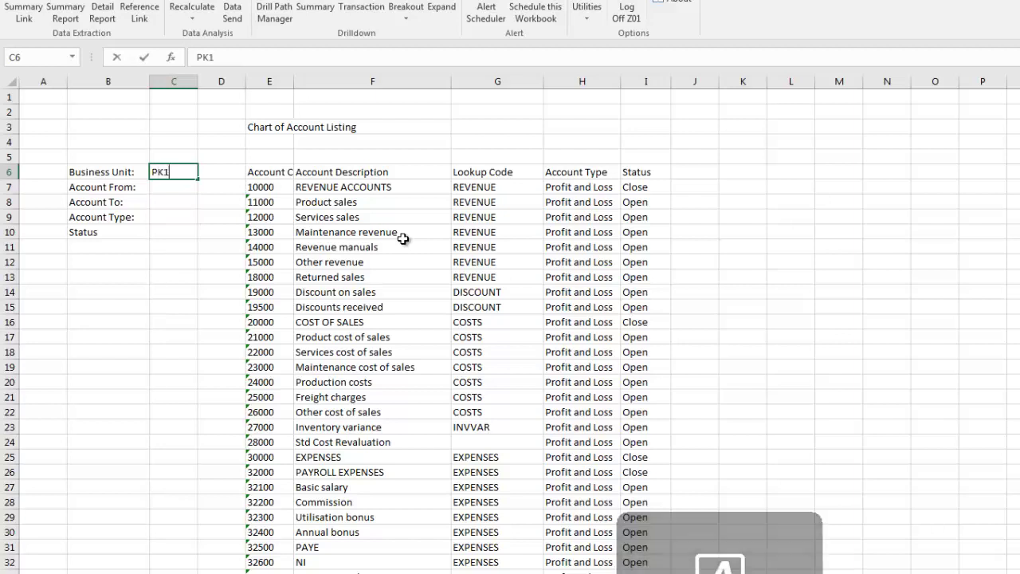
{"action": "key", "text": "ctrl+Return"}
{"action": "key", "text": "Return"}
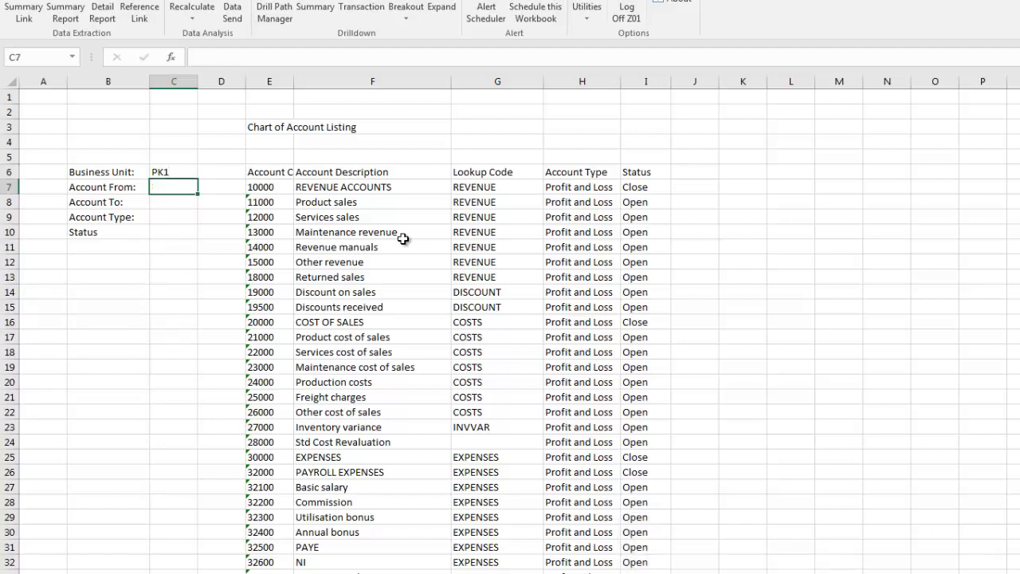
{"action": "type", "text": "10000"}
{"action": "key", "text": "Return"}
{"action": "type", "text": "19000"}
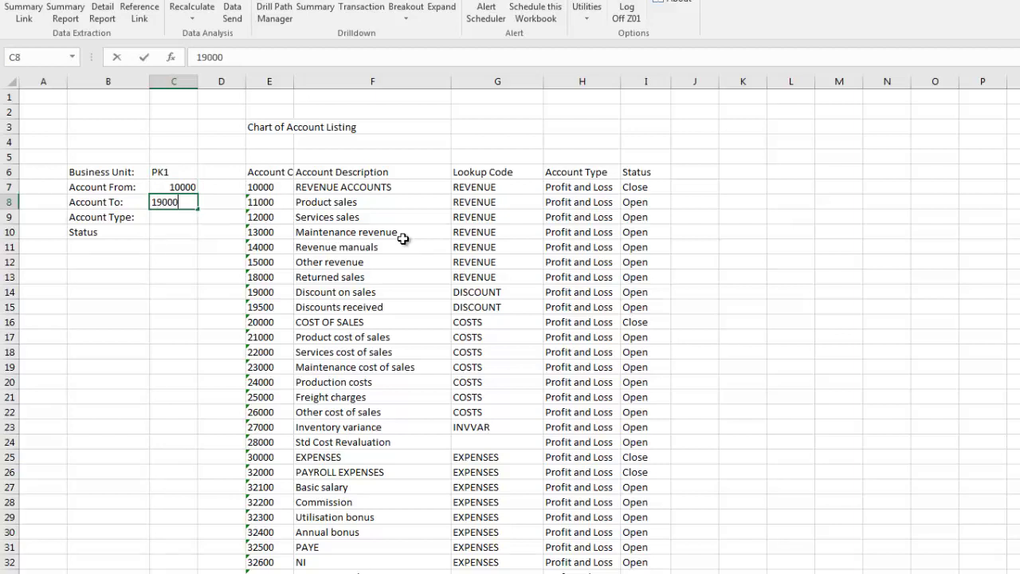
{"action": "key", "text": "Return"}
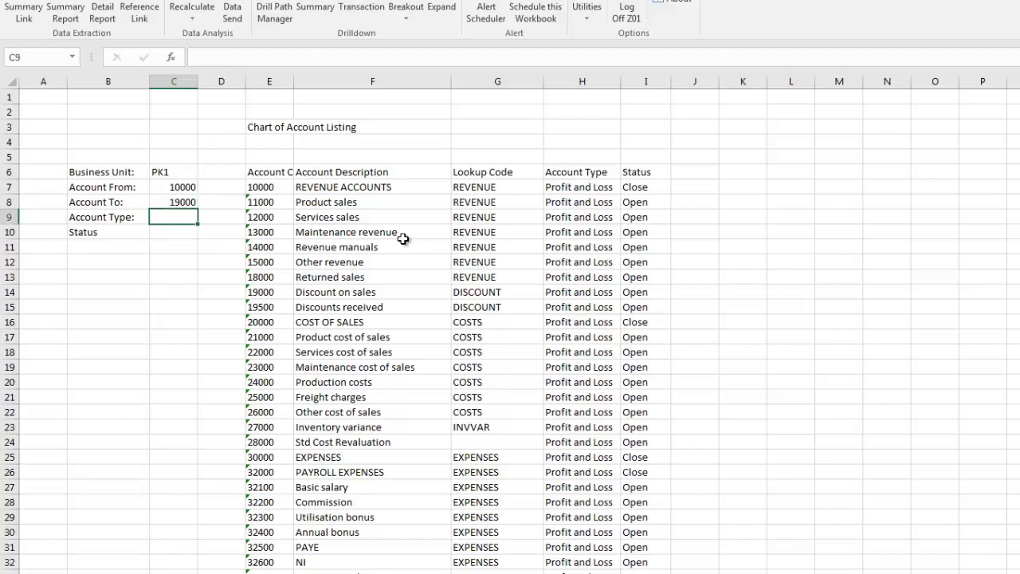
{"action": "type", "text": "B"}
{"action": "key", "text": "Return"}
{"action": "type", "text": "O"}
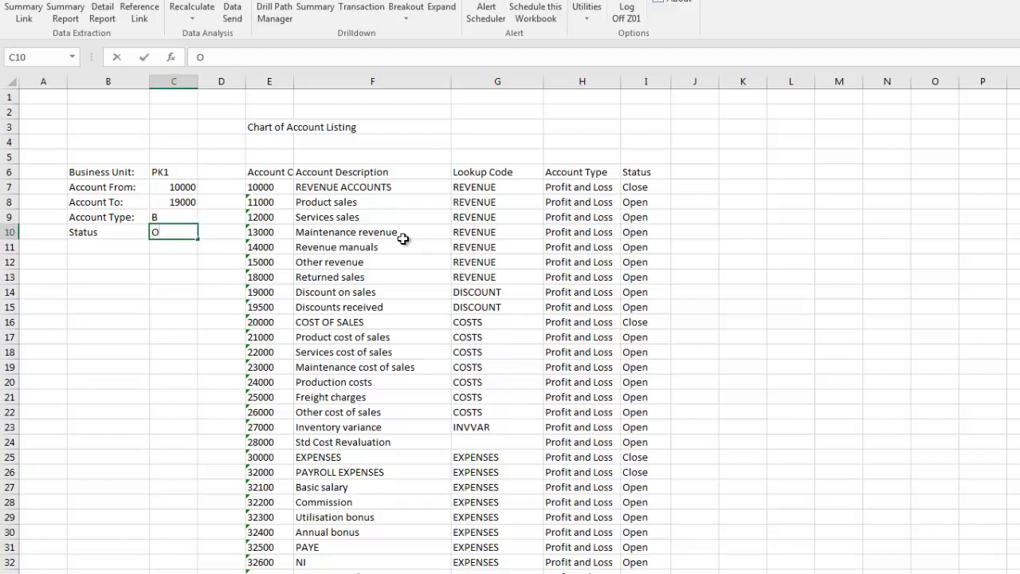
{"action": "key", "text": "Return"}
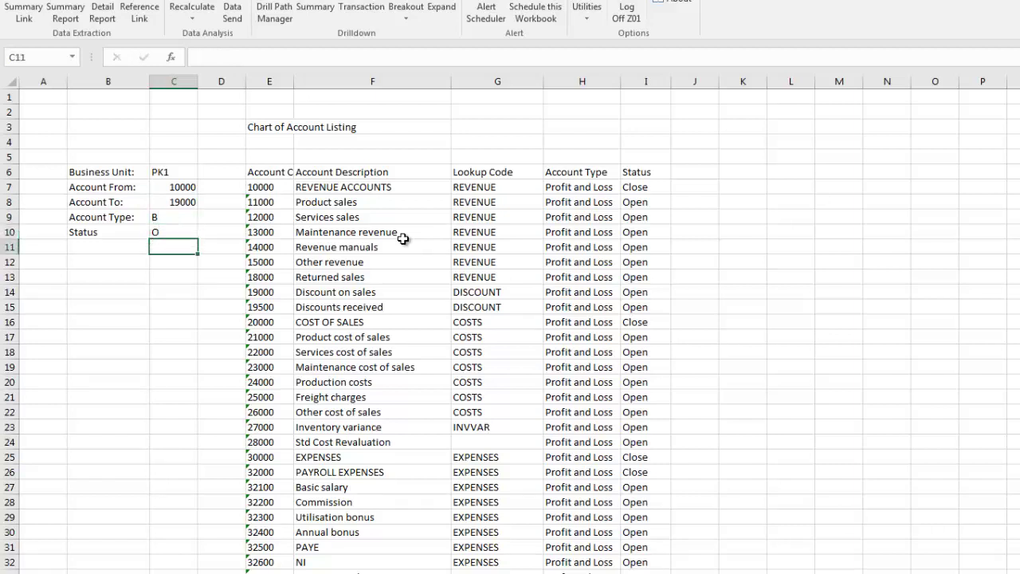
Step: Replace the Account Type filter value in cell C9 with <ALL>
{"action": "key", "text": "Up"}
{"action": "key", "text": "Up"}
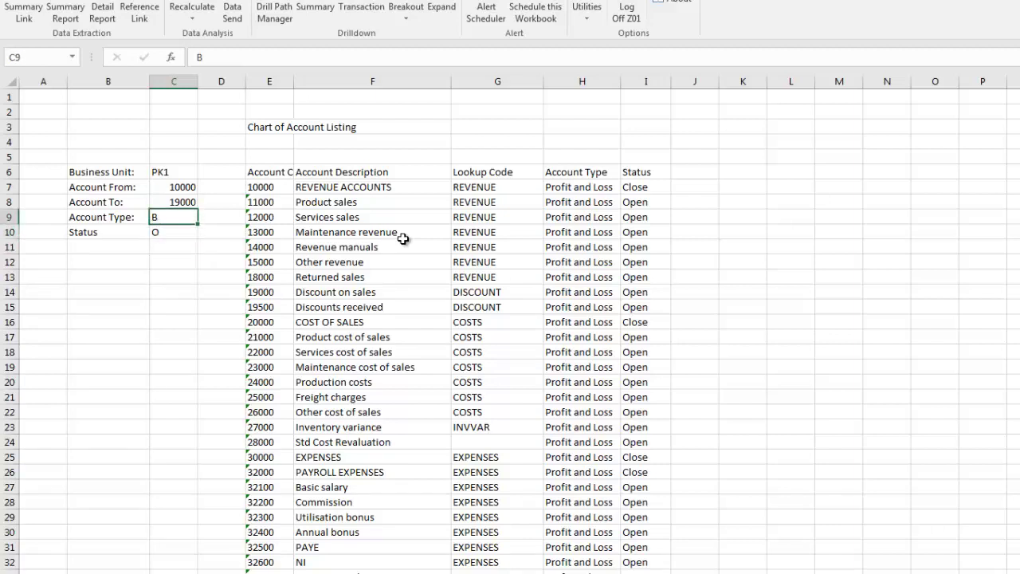
{"action": "type", "text": "<ALL>"}
{"action": "key", "text": "Return"}
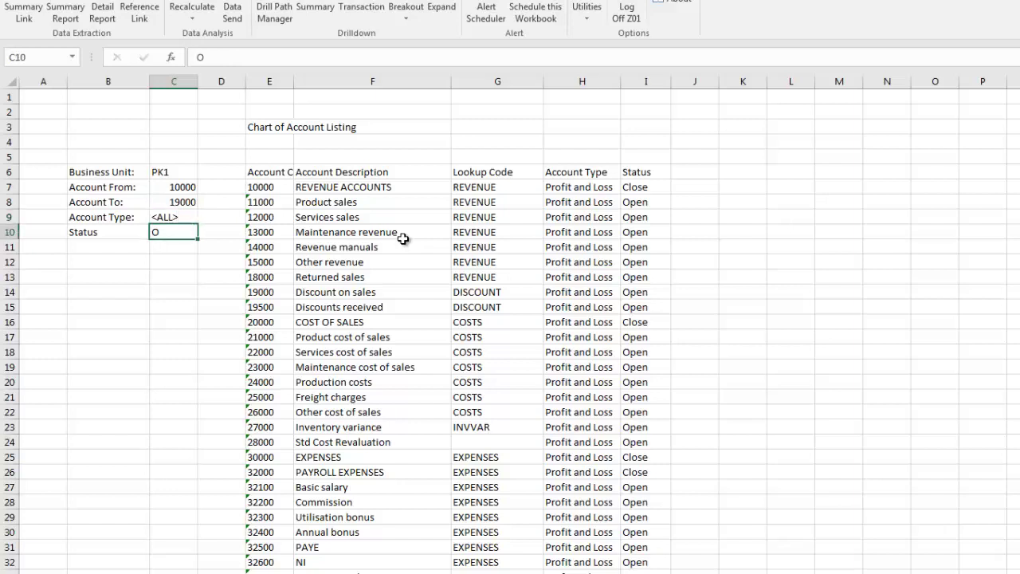
{"action": "key", "text": "Up"}
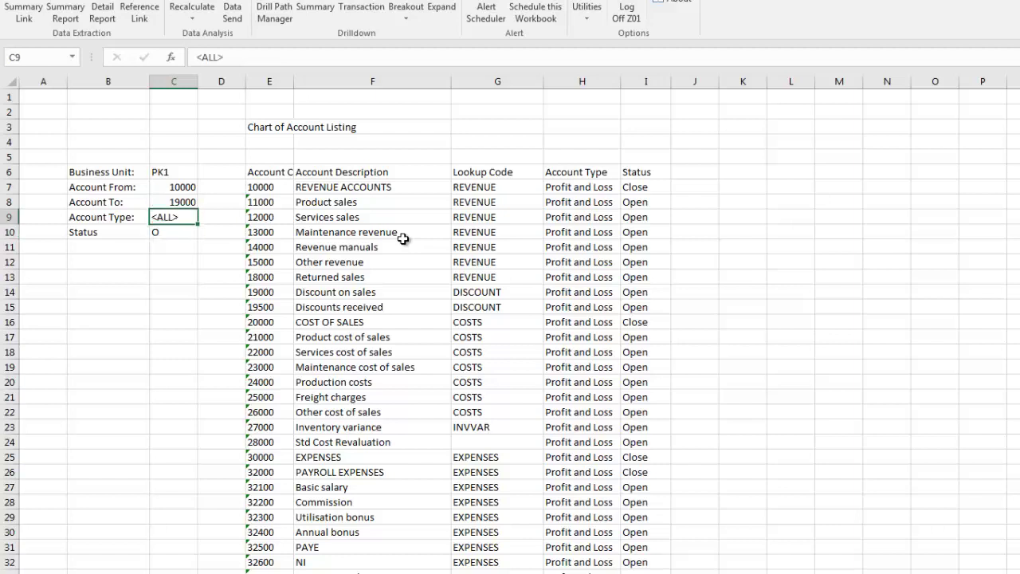
Step: Set the Account Type value in cell C9 to B, and link the Detail Report's Business Unit filter to cell C6
{"action": "type", "text": "B"}
{"action": "key", "text": "Return"}
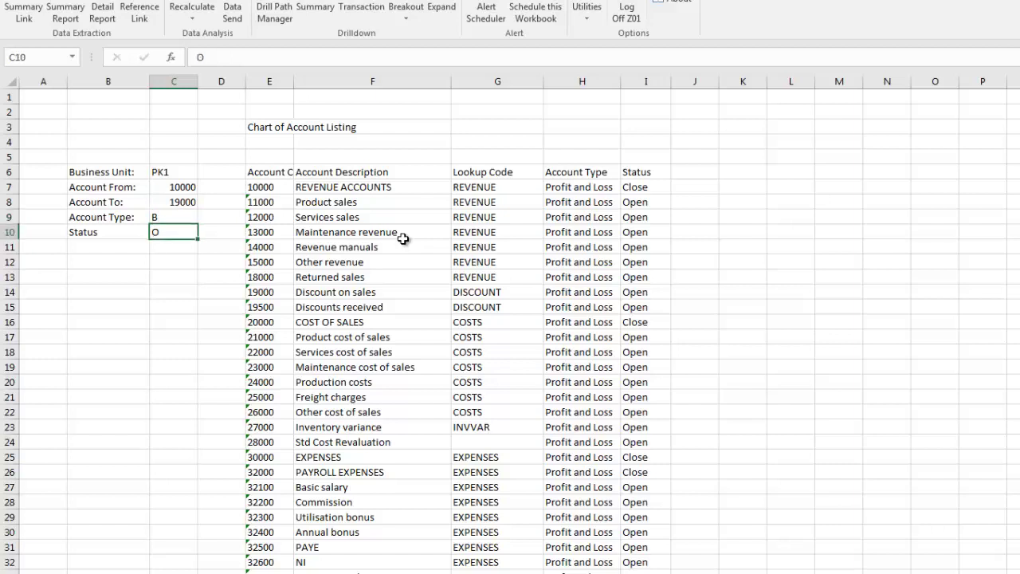
{"action": "left_click", "coordinate": [269, 186]}
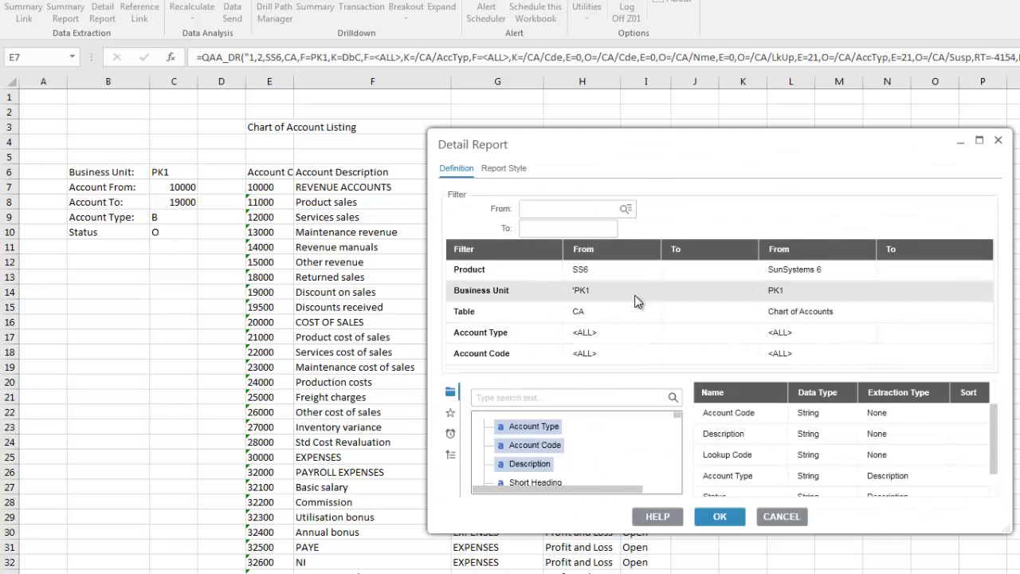
{"action": "left_click", "coordinate": [507, 293]}
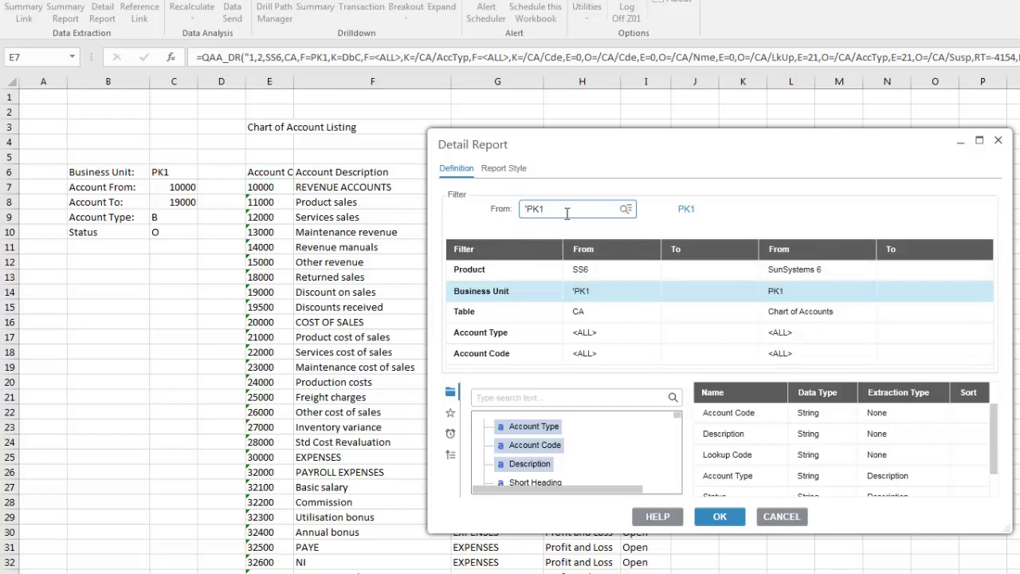
{"action": "left_click_drag", "start_coordinate": [567, 213], "coordinate": [492, 216]}
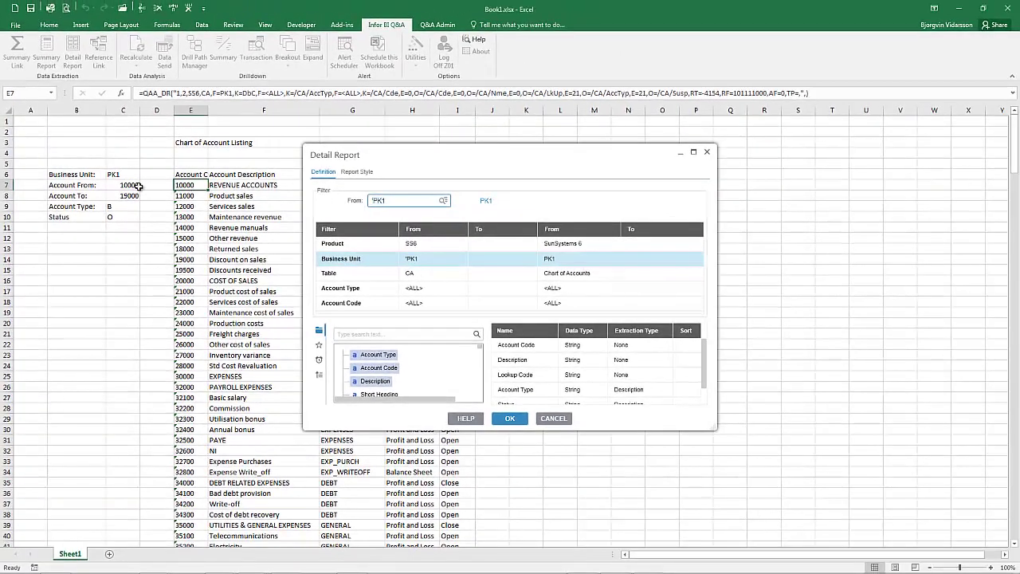
{"action": "left_click", "coordinate": [125, 174]}
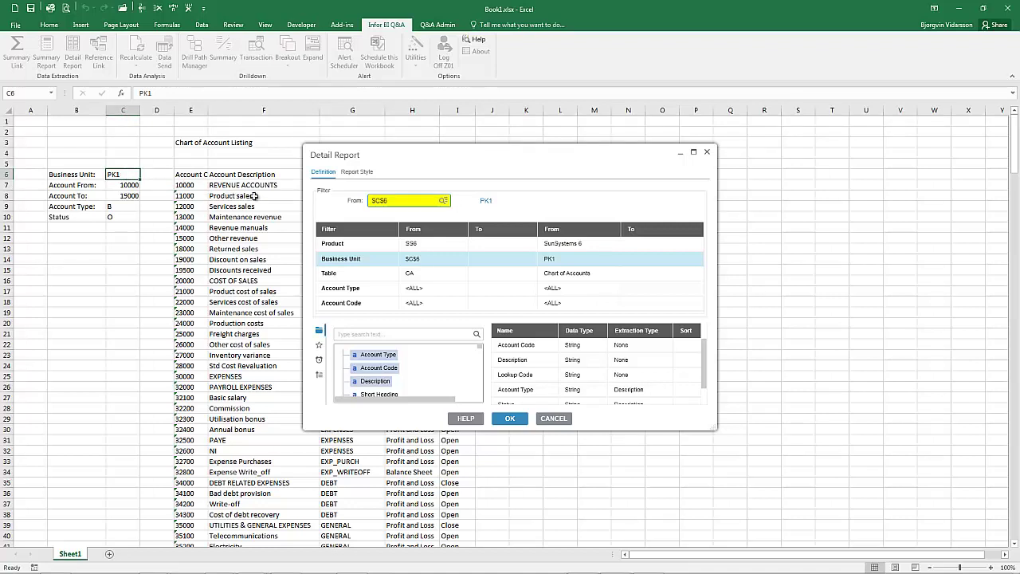
{"action": "left_click", "coordinate": [390, 200]}
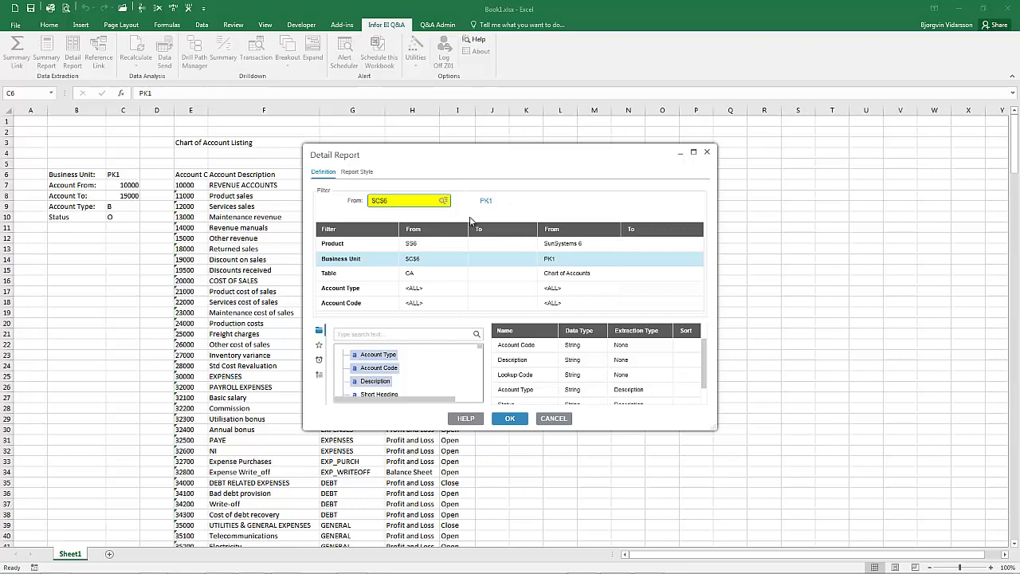
Step: Link the Detail Report's Account Type filter to cell C9
{"action": "left_click", "coordinate": [364, 294]}
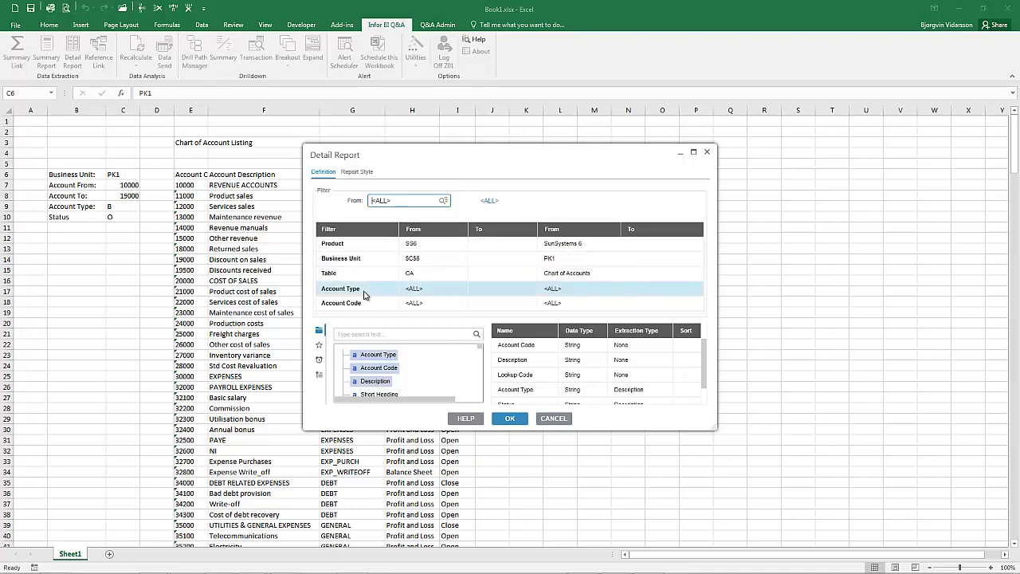
{"action": "left_click_drag", "start_coordinate": [402, 201], "coordinate": [350, 201]}
{"action": "left_click", "coordinate": [121, 173]}
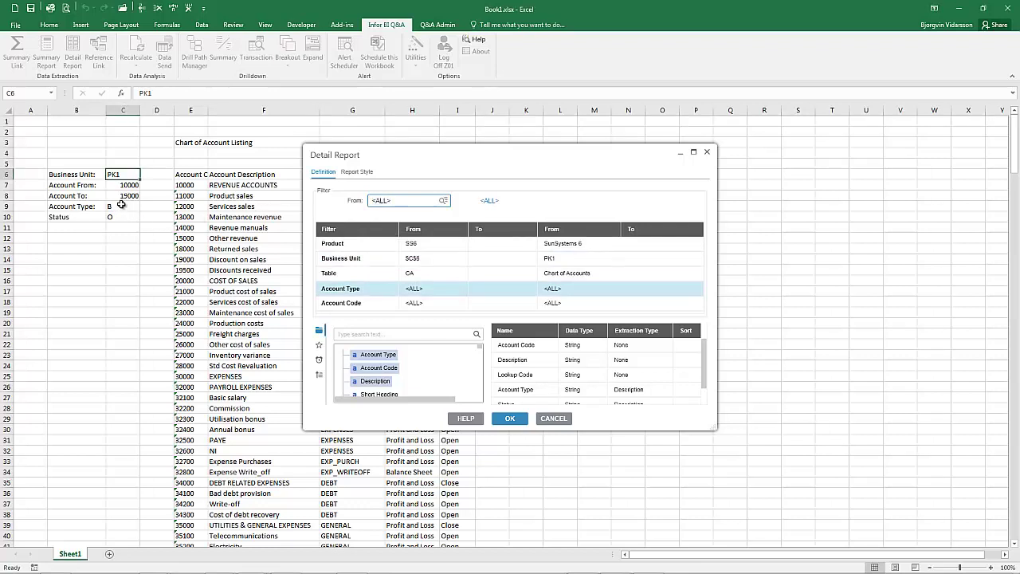
{"action": "left_click", "coordinate": [122, 206]}
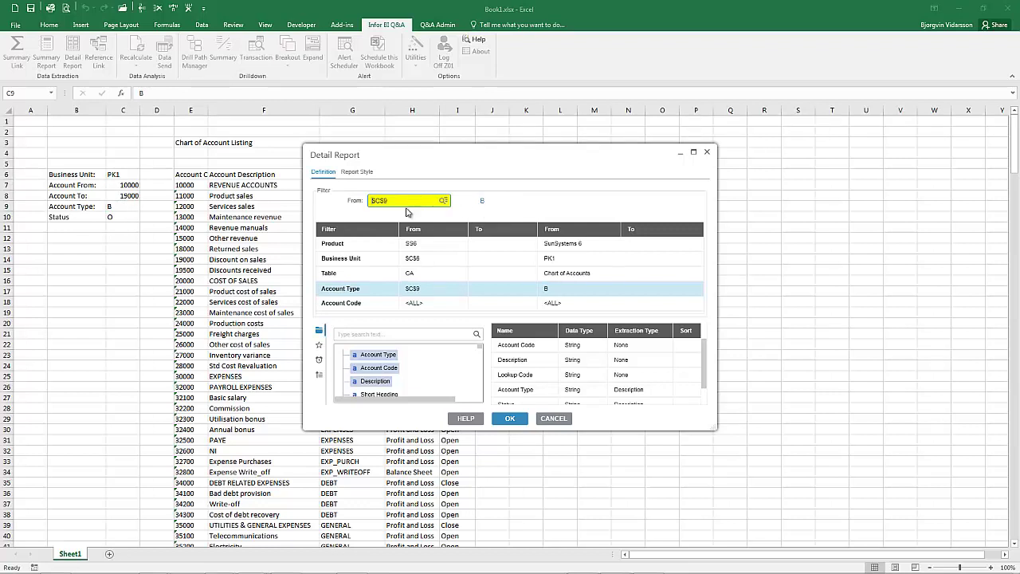
Step: Link the Account Code filter's range to cells C7 and C8, and regenerate the report
{"action": "left_click", "coordinate": [367, 303]}
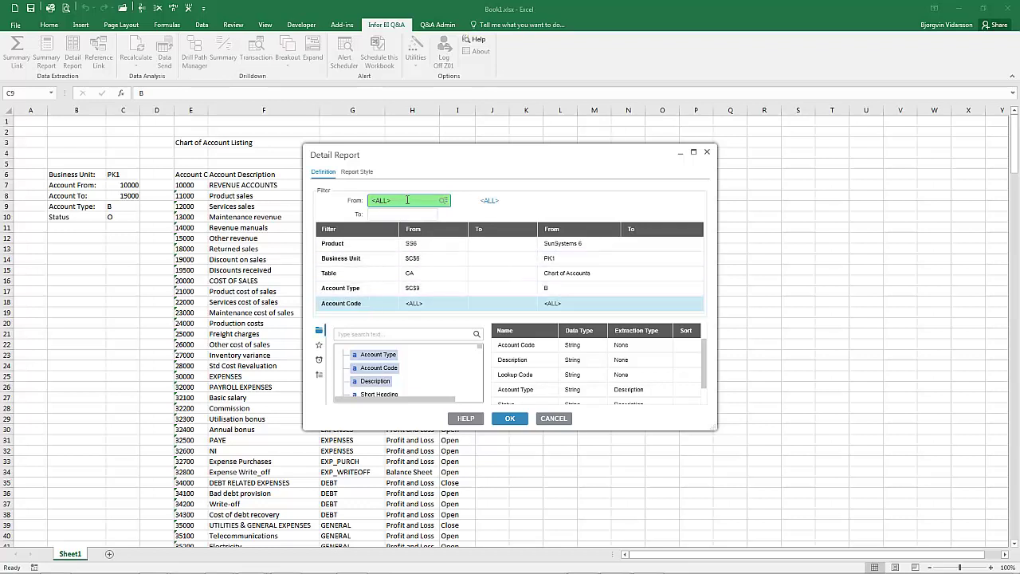
{"action": "left_click", "coordinate": [125, 206]}
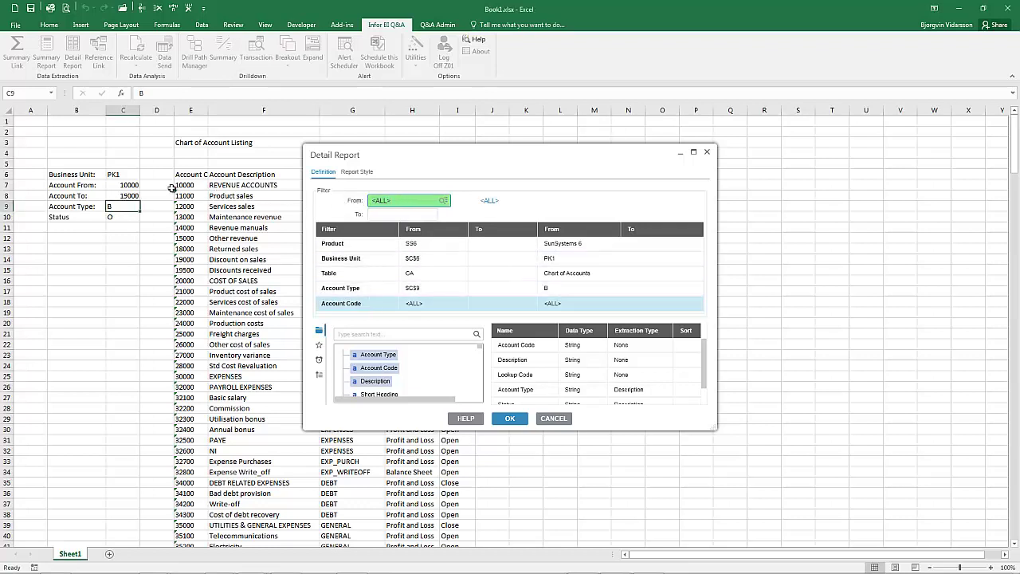
{"action": "left_click", "coordinate": [135, 185]}
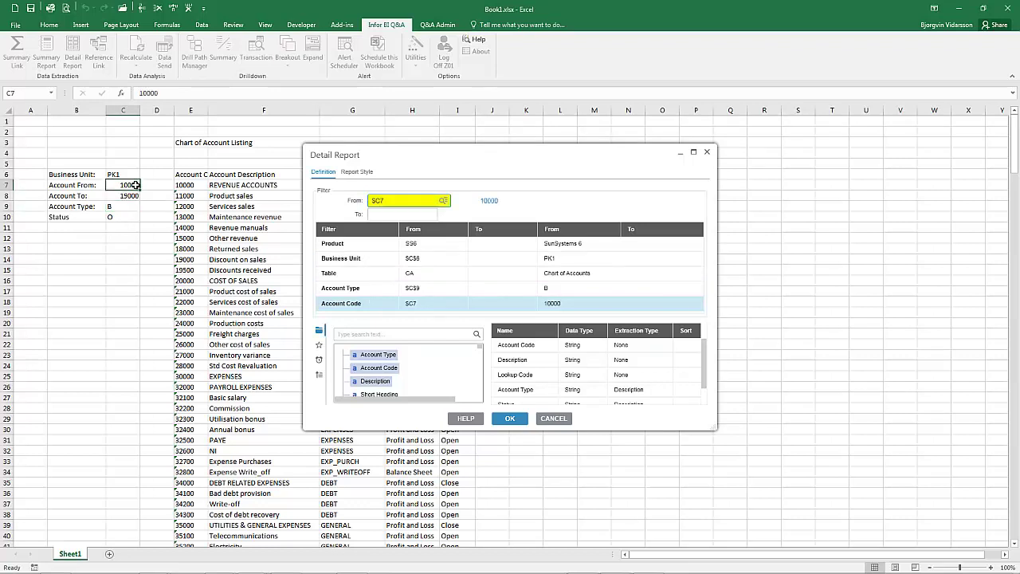
{"action": "left_click", "coordinate": [407, 215]}
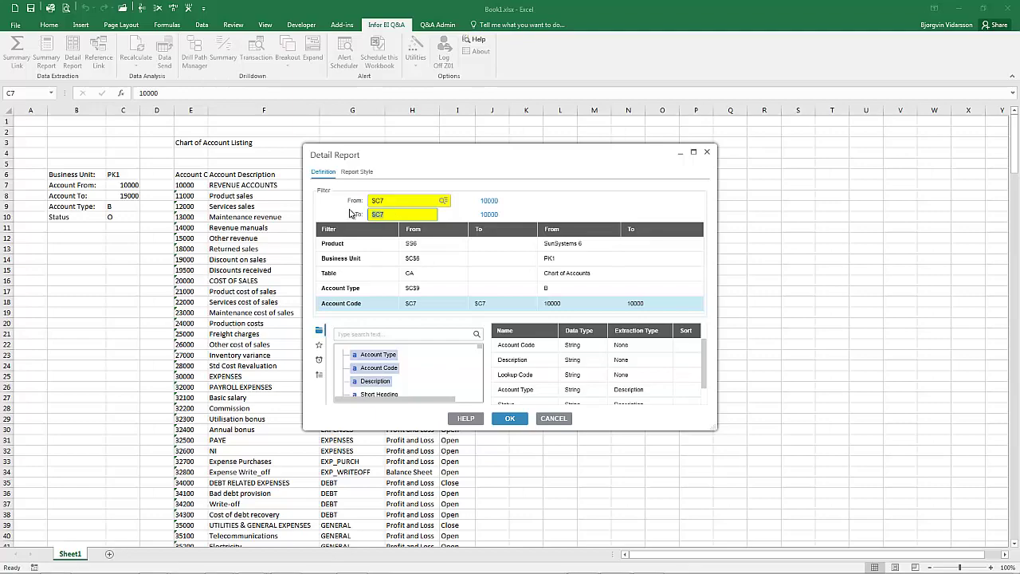
{"action": "left_click", "coordinate": [122, 195]}
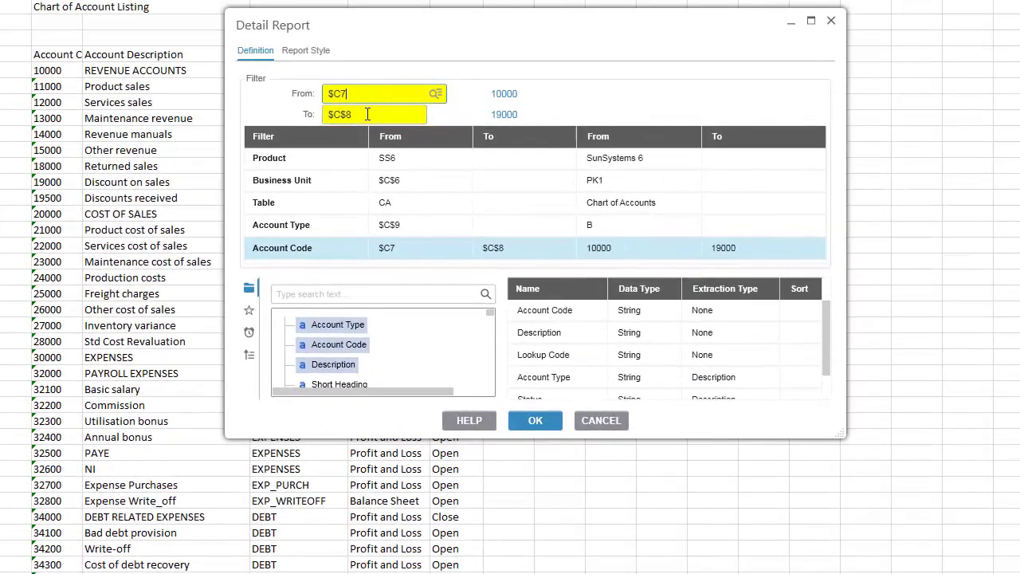
{"action": "left_click", "coordinate": [536, 422]}
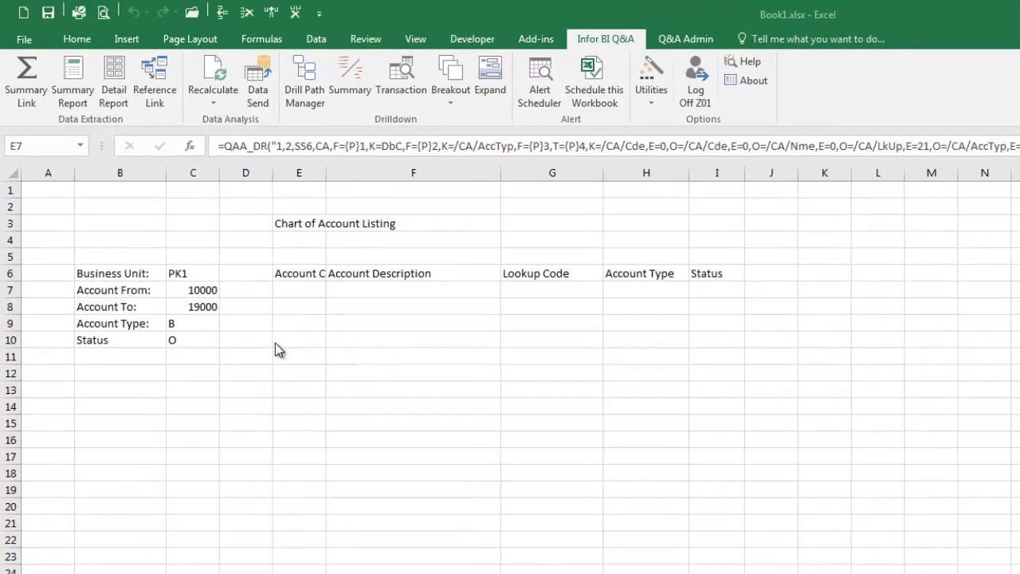
{"action": "key", "text": "shift+Right"}
{"action": "key", "text": "shift+Right"}
{"action": "key", "text": "shift+Right"}
{"action": "key", "text": "shift+Right"}
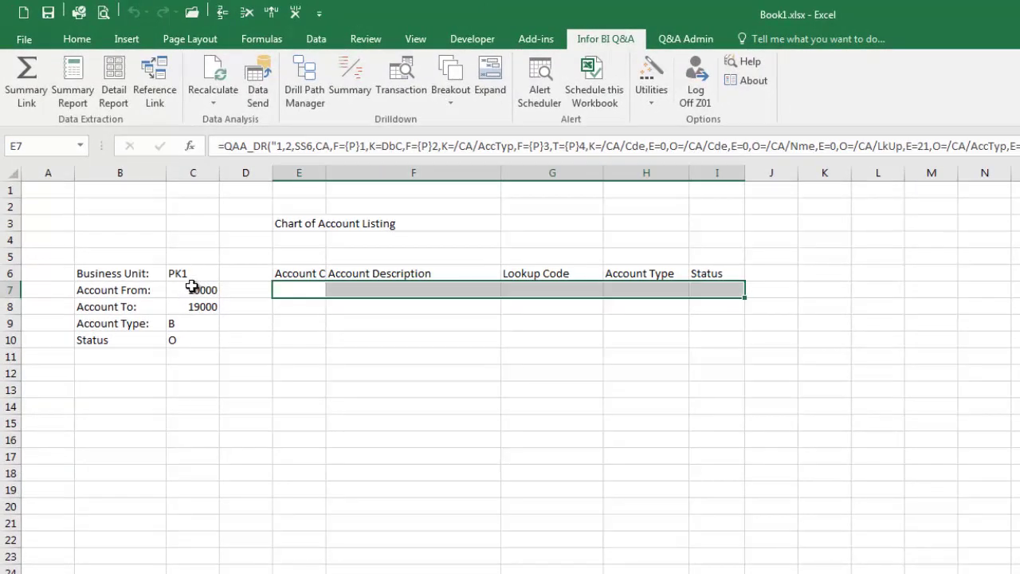
Step: Replace the Account From and Account To values in cells C7 and C8 with <ALL>
{"action": "left_click", "coordinate": [190, 290]}
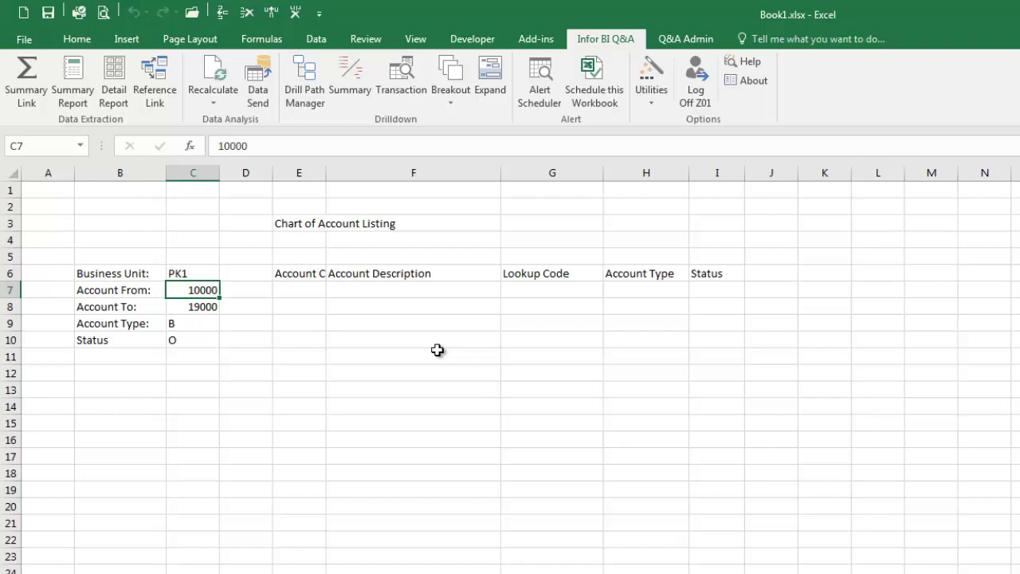
{"action": "key", "text": "Down"}
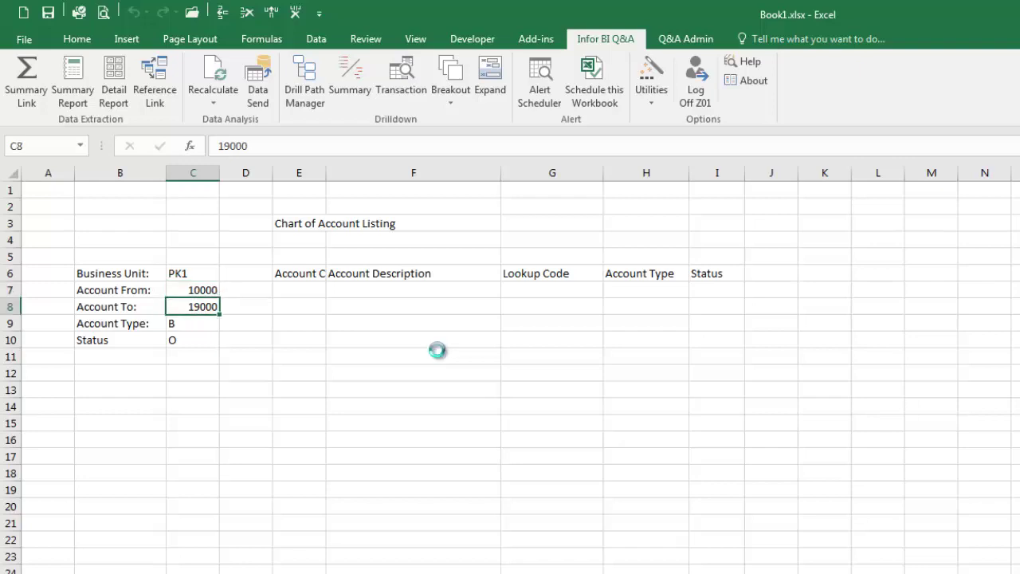
{"action": "key", "text": "Delete"}
{"action": "key", "text": "Up"}
{"action": "type", "text": "<ALL>"}
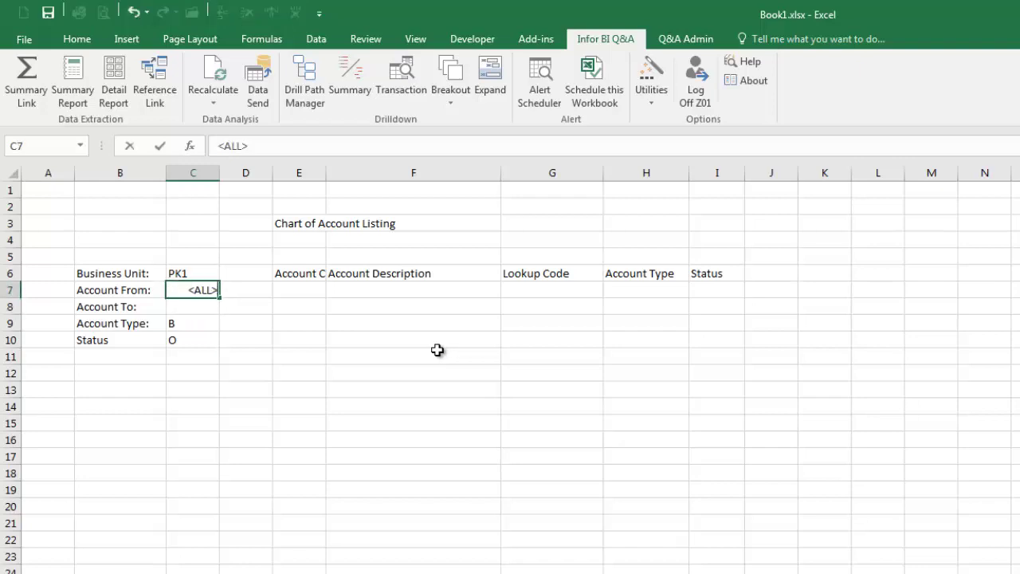
{"action": "key", "text": "Return"}
{"action": "type", "text": "<ALL>"}
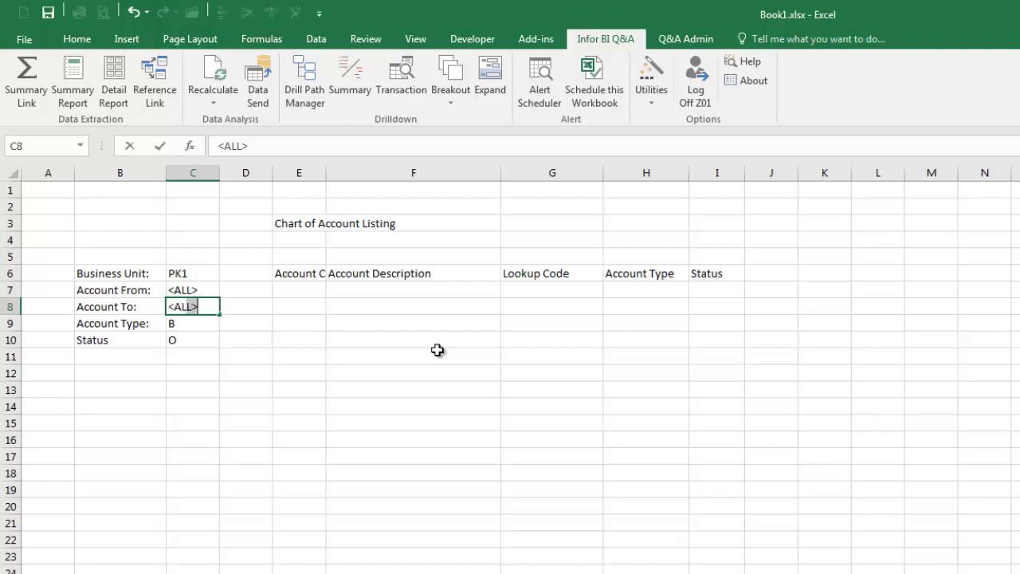
{"action": "key", "text": "Return"}
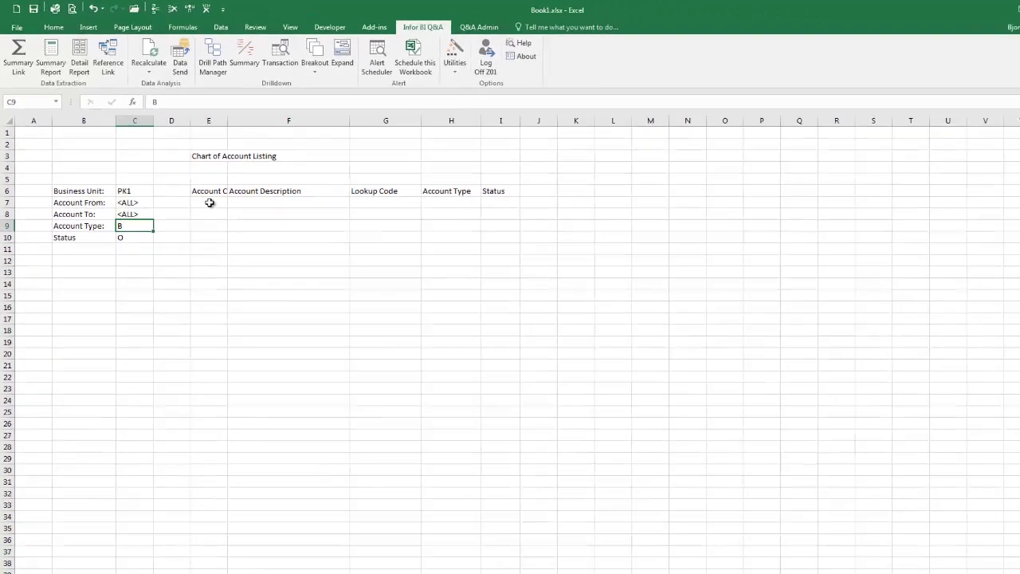
Step: Recalculate the account listing report in cell E7 with the current filter values
{"action": "left_click", "coordinate": [282, 288]}
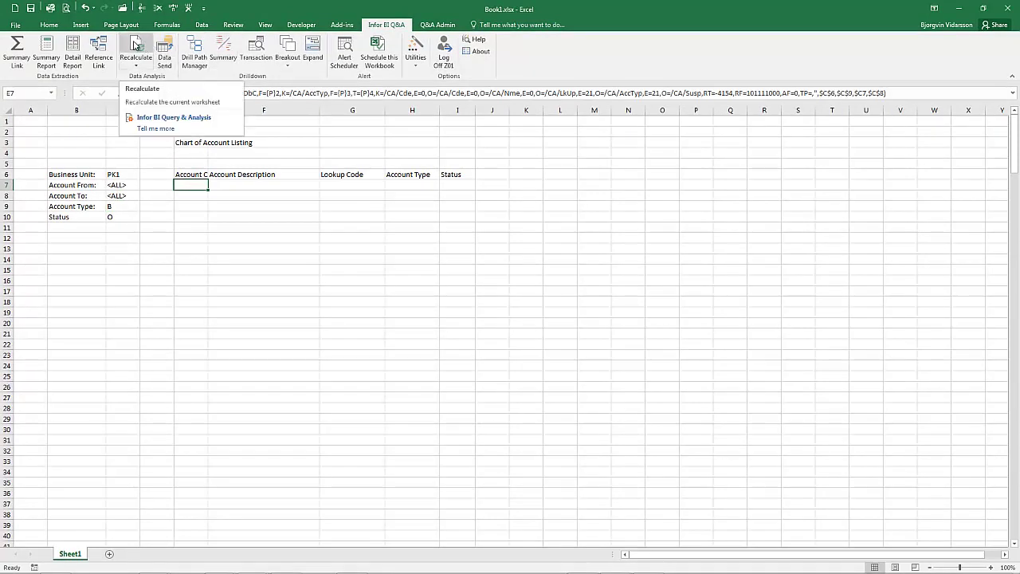
{"action": "left_click", "coordinate": [134, 45]}
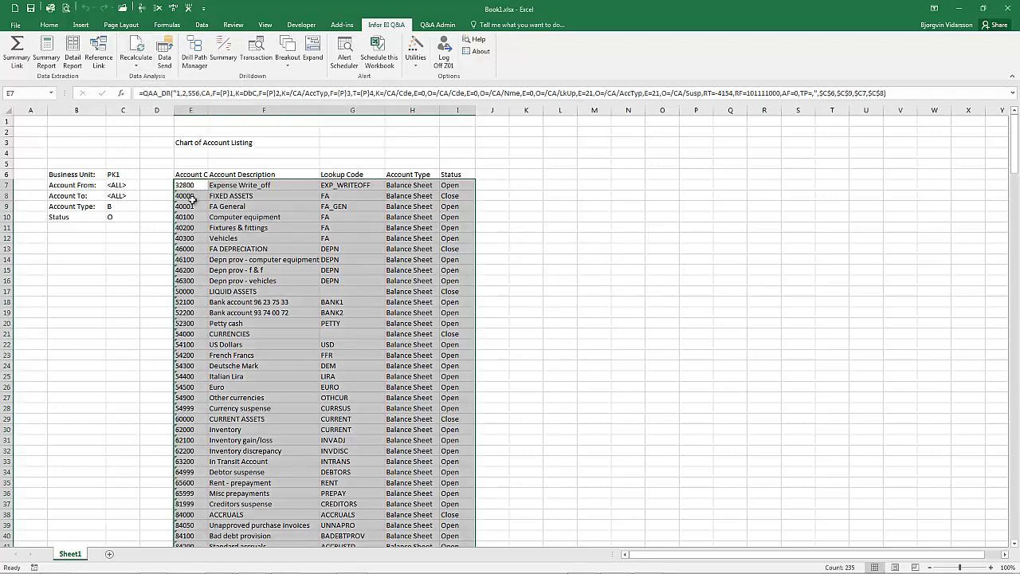
{"action": "left_click", "coordinate": [153, 229]}
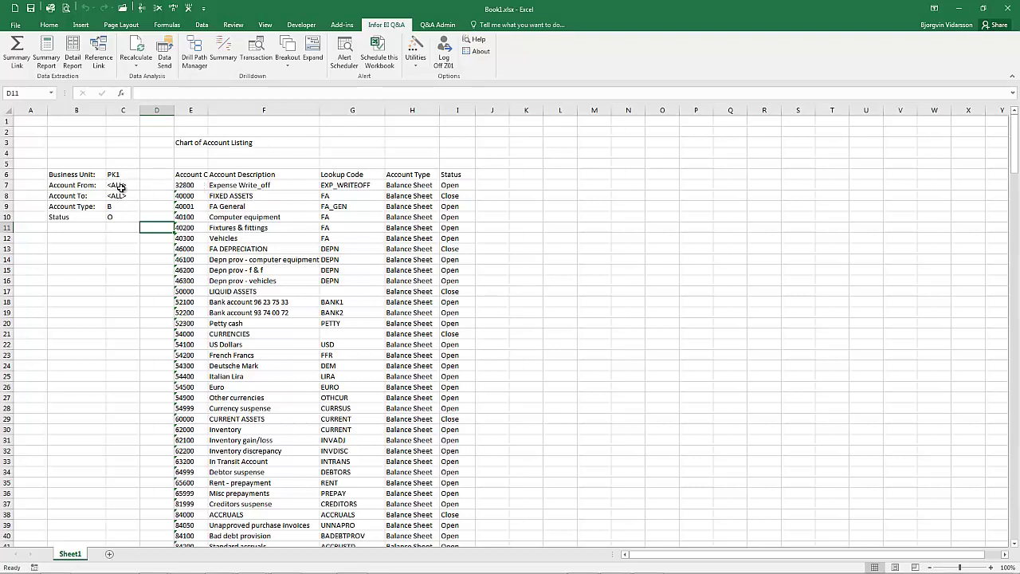
Step: Fill Account From with a non-contiguous selection of account codes between 54200 and 64044 chosen from the Account Code lookup
{"action": "left_click", "coordinate": [121, 185]}
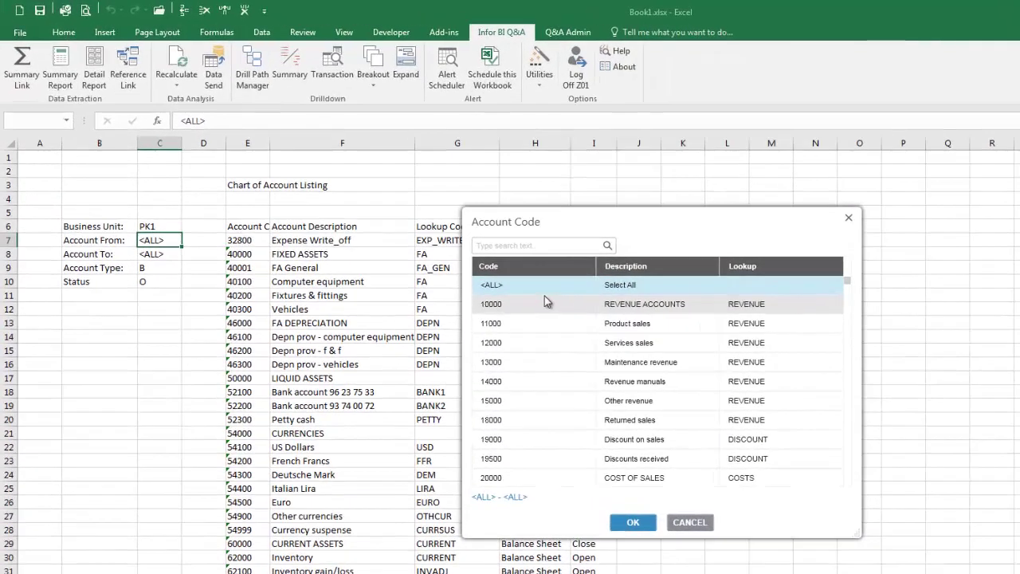
{"action": "left_click", "coordinate": [536, 311]}
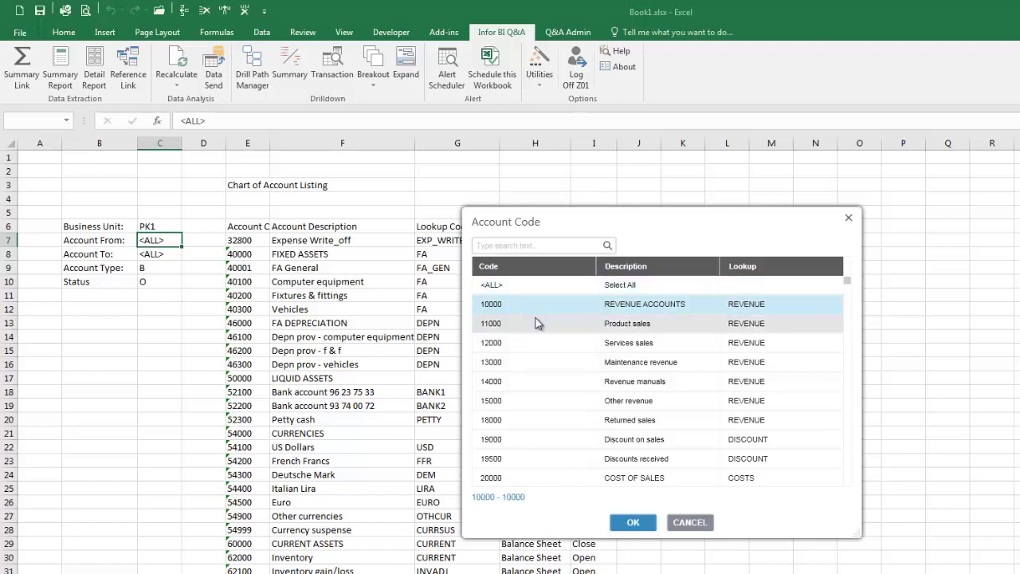
{"action": "scroll", "coordinate": [754, 381], "scroll_direction": "down", "scroll_amount": 15}
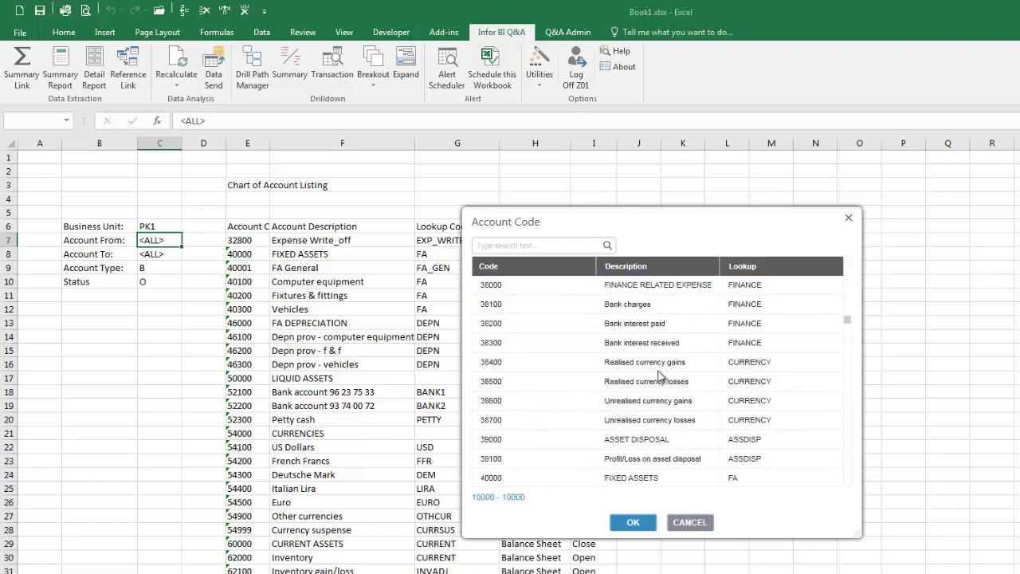
{"action": "scroll", "coordinate": [510, 314], "scroll_direction": "up", "scroll_amount": 5}
{"action": "left_click", "coordinate": [508, 306]}
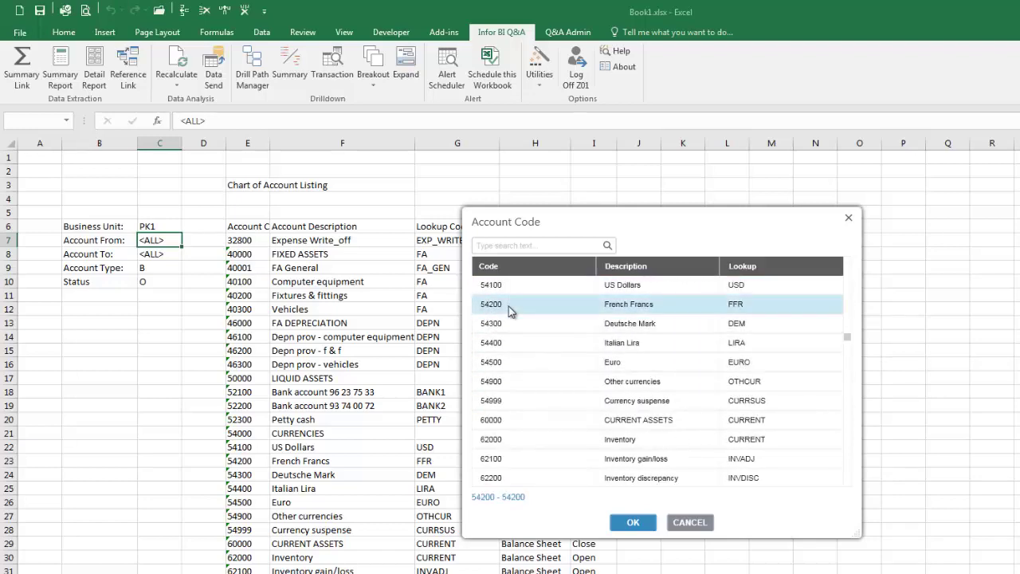
{"action": "scroll", "coordinate": [532, 388], "scroll_direction": "down", "scroll_amount": 5}
{"action": "left_click", "coordinate": [518, 424], "text": "shift"}
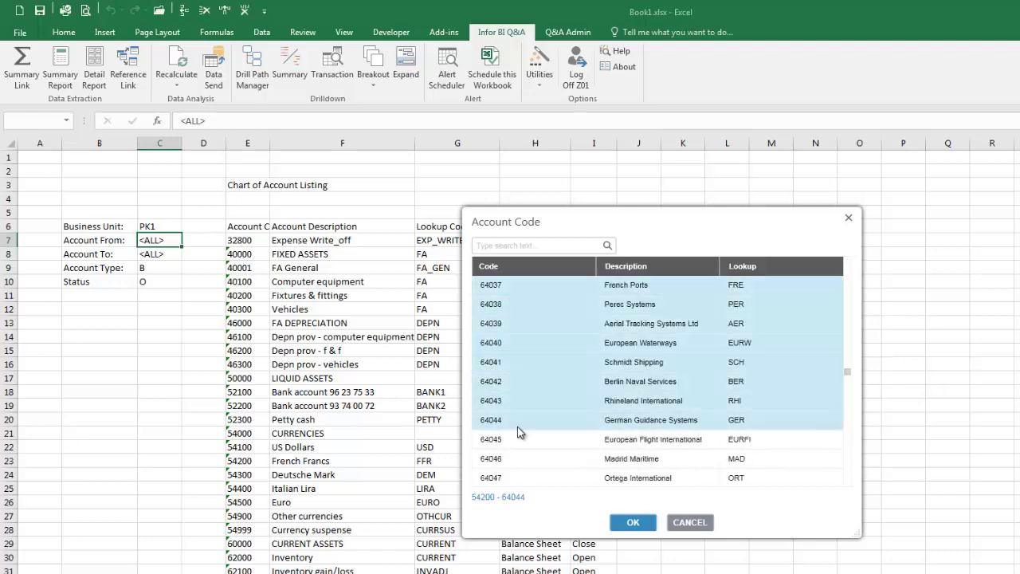
{"action": "scroll", "coordinate": [568, 376], "scroll_direction": "up", "scroll_amount": 15}
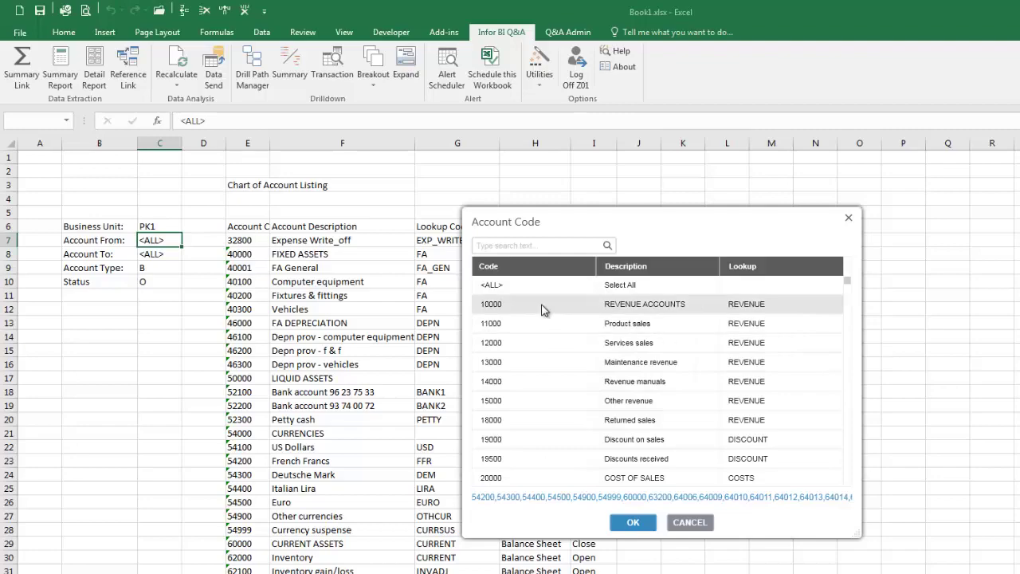
{"action": "left_click", "coordinate": [633, 522]}
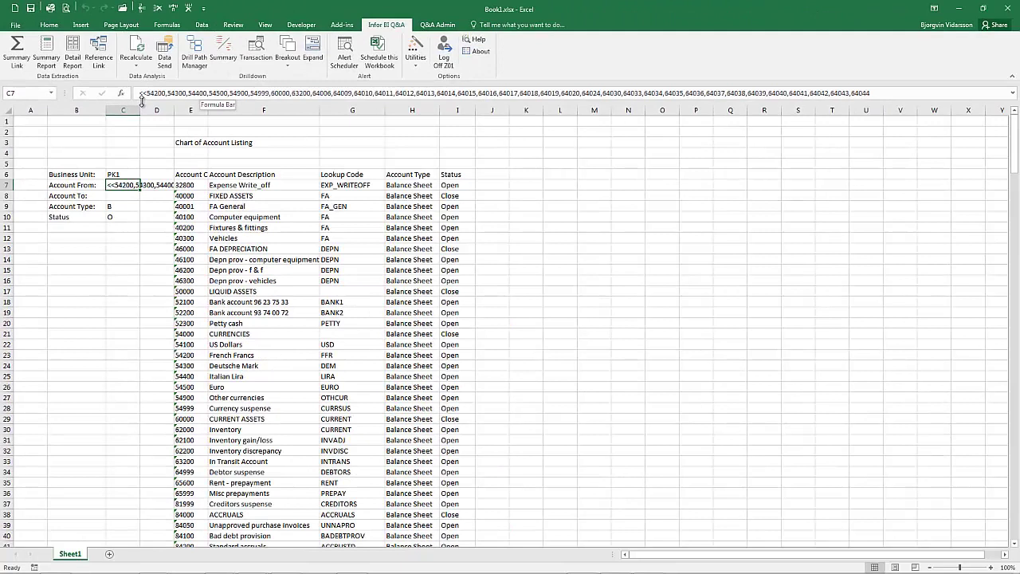
Step: In the Account From lookup, select the contiguous account code range 10000 to 19500
{"action": "double_click", "coordinate": [125, 184]}
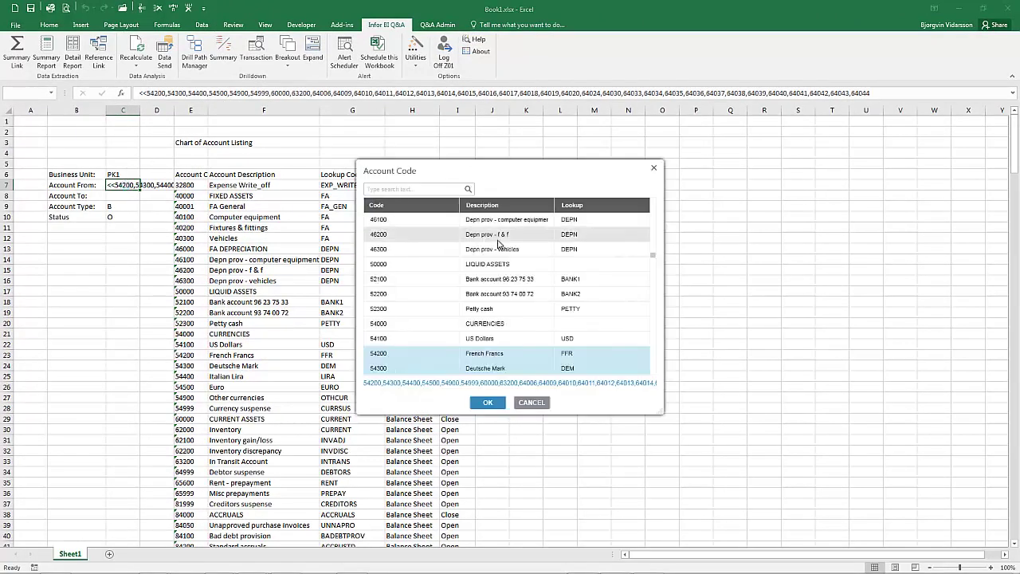
{"action": "left_click", "coordinate": [391, 221]}
{"action": "scroll", "coordinate": [391, 222], "scroll_direction": "up", "scroll_amount": 10}
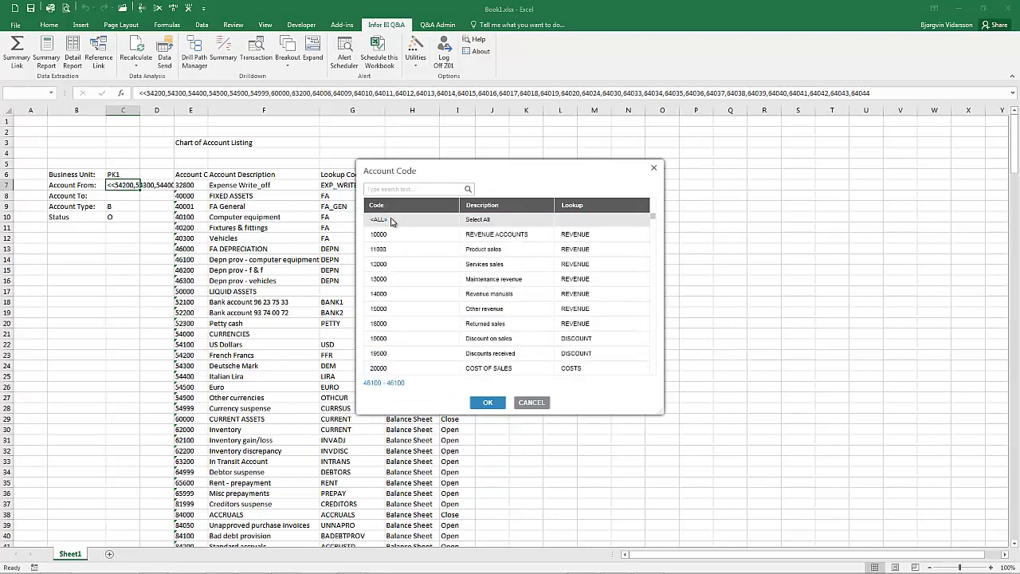
{"action": "left_click", "coordinate": [392, 241]}
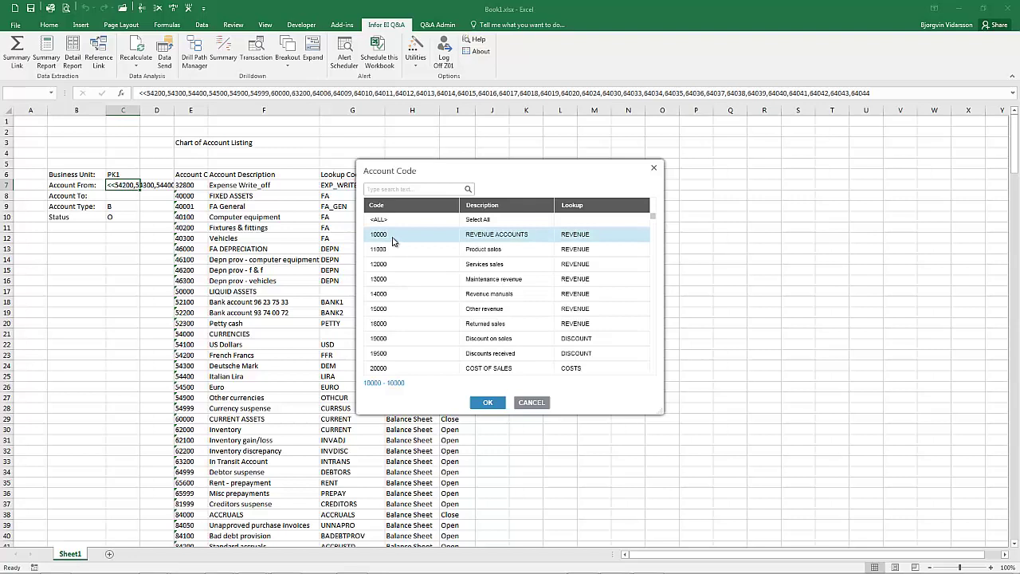
{"action": "left_click", "coordinate": [394, 357], "text": "shift"}
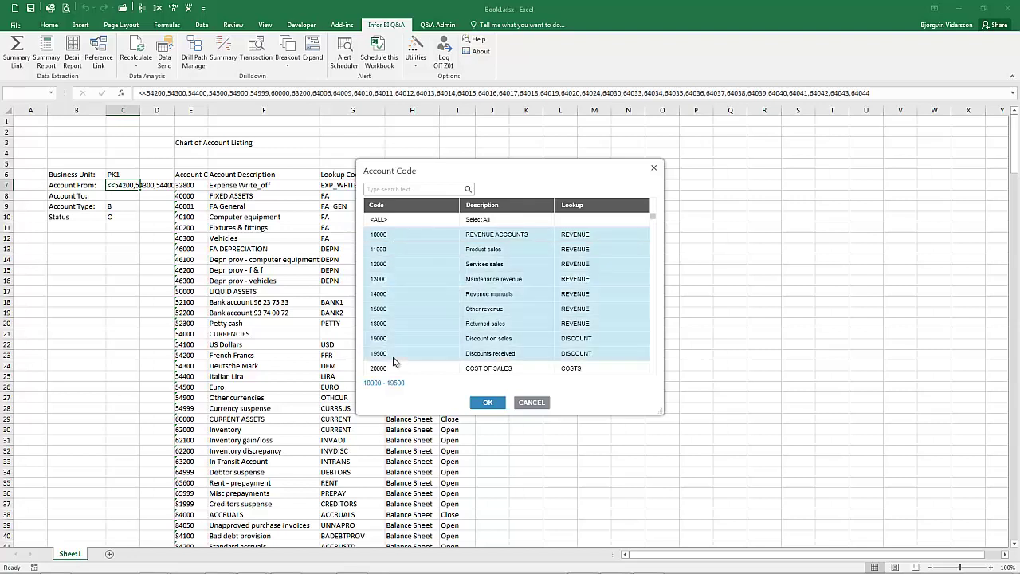
Step: Replace the lookup selection with the individual account codes 10000, 12000, 14000, 18000 and 19000
{"action": "left_click", "coordinate": [416, 235]}
{"action": "left_click", "coordinate": [413, 264], "text": "ctrl"}
{"action": "left_click", "coordinate": [410, 293], "text": "ctrl"}
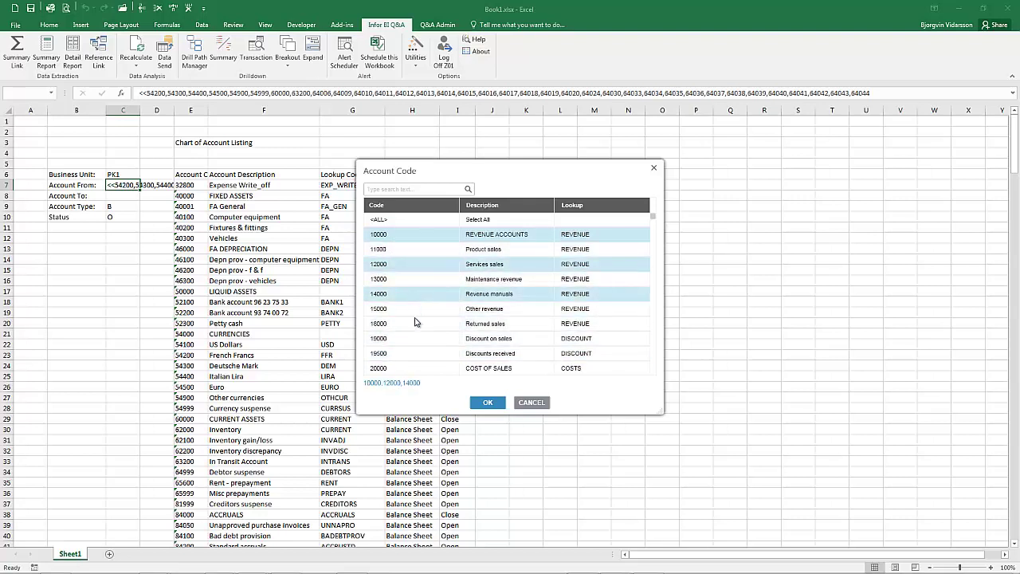
{"action": "left_click", "coordinate": [415, 323], "text": "ctrl"}
{"action": "left_click", "coordinate": [414, 343], "text": "ctrl"}
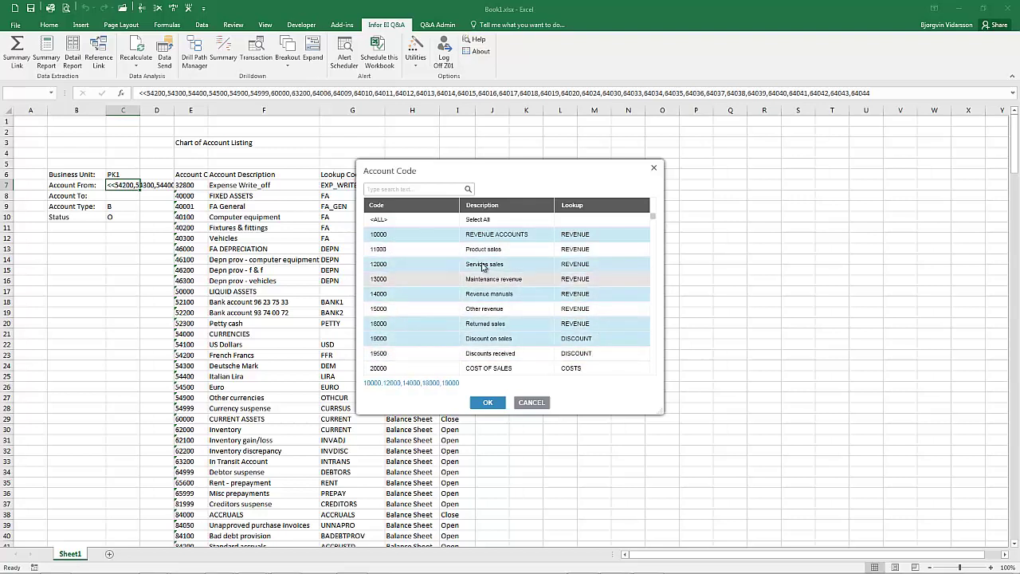
Step: Fill Account From with the range 10000 to 20000, excluding account codes 12000, 14000 and 19000
{"action": "left_click", "coordinate": [429, 239]}
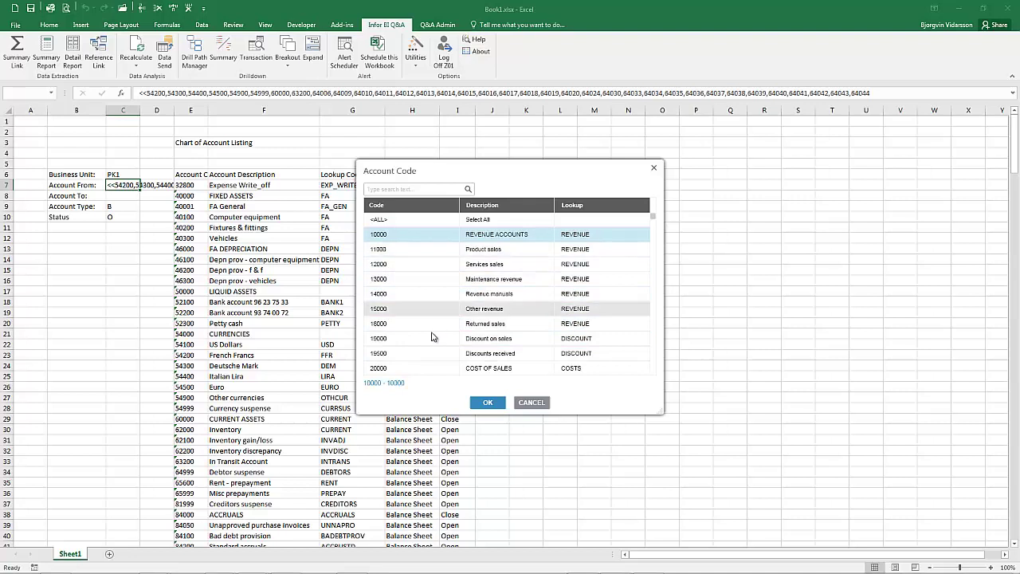
{"action": "left_click", "coordinate": [406, 367], "text": "shift"}
{"action": "scroll", "coordinate": [442, 274], "scroll_direction": "up", "scroll_amount": 1}
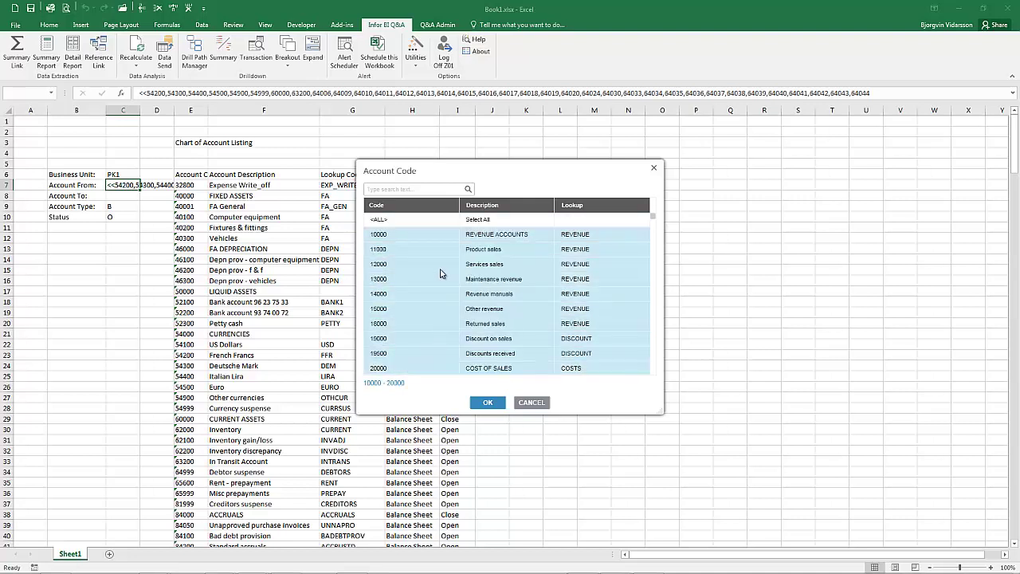
{"action": "left_click", "coordinate": [430, 265], "text": "ctrl"}
{"action": "left_click", "coordinate": [433, 294], "text": "ctrl"}
{"action": "left_click", "coordinate": [425, 338], "text": "ctrl"}
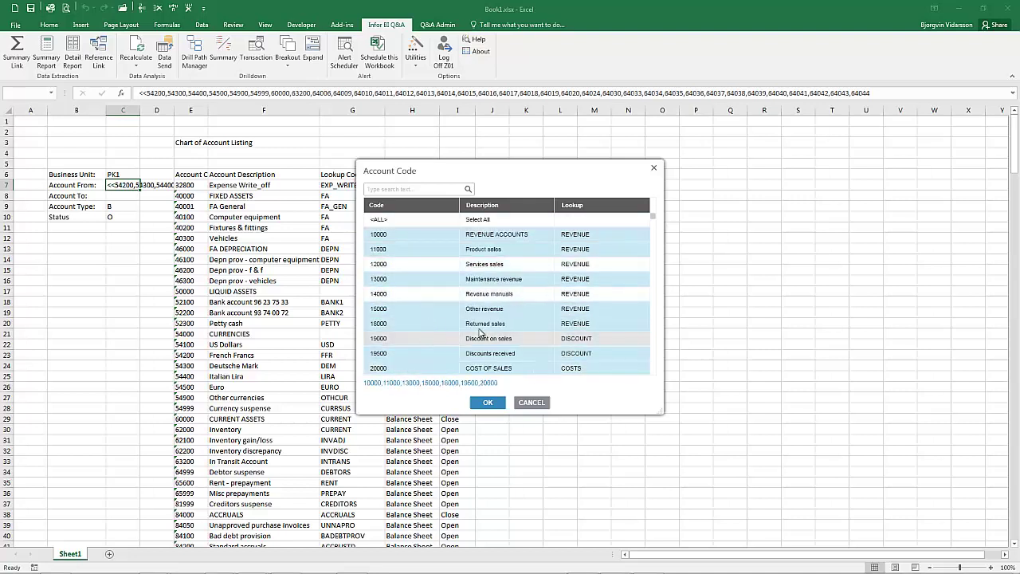
{"action": "left_click", "coordinate": [488, 402]}
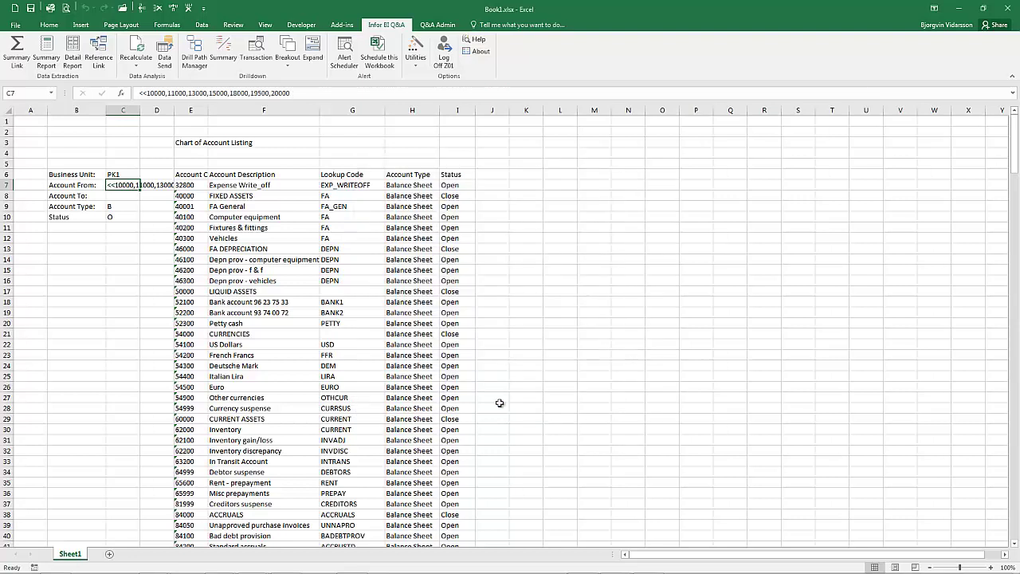
Step: Reset the Account From filter in cell C7 to <ALL> through the Account Code lookup
{"action": "double_click", "coordinate": [126, 184]}
{"action": "left_click", "coordinate": [379, 220]}
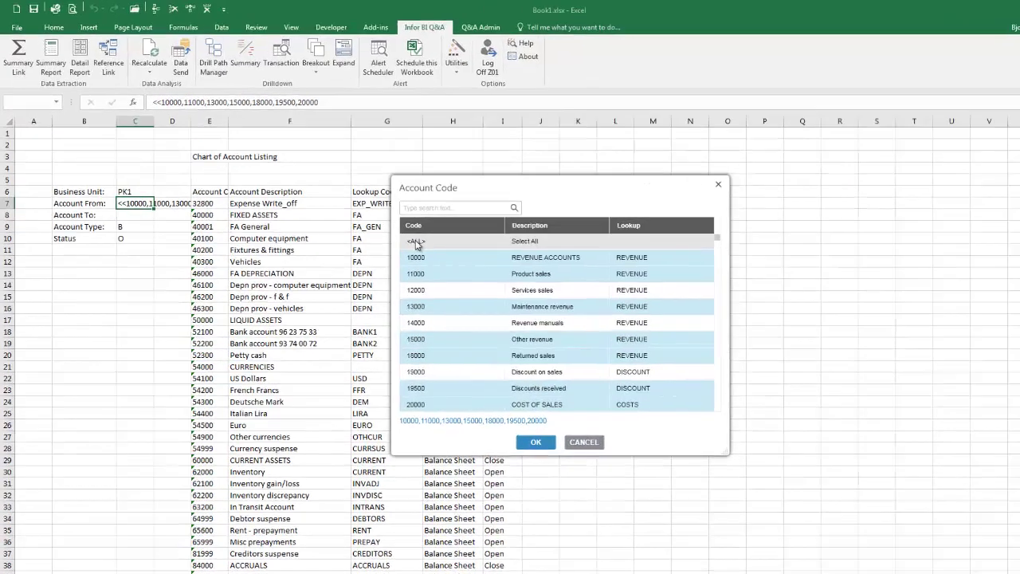
{"action": "left_click", "coordinate": [488, 402]}
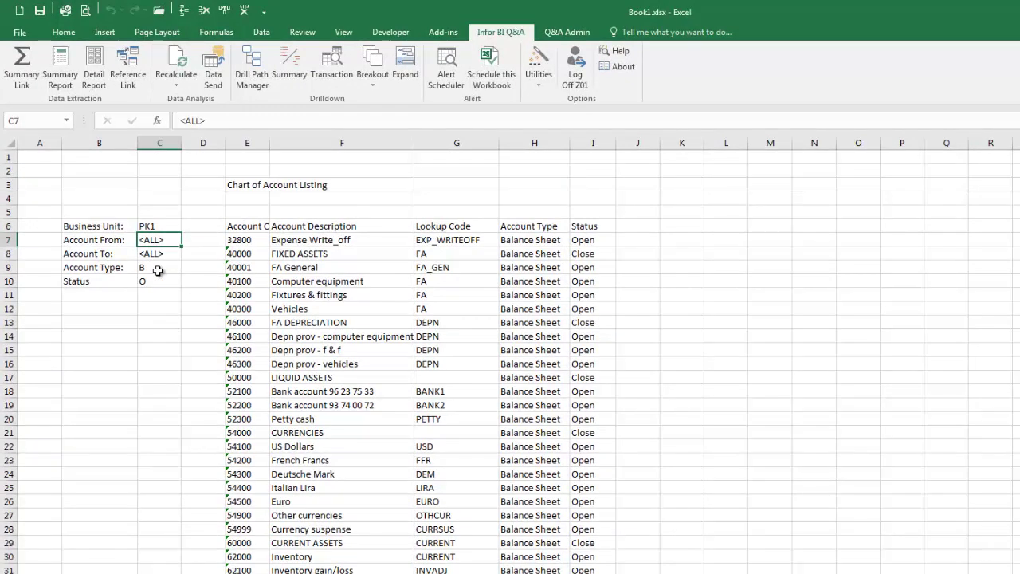
Step: Set the Account Type filter in C9 to P (Profit and Loss) through its lookup, and recalculate the account listing
{"action": "left_click", "coordinate": [158, 269]}
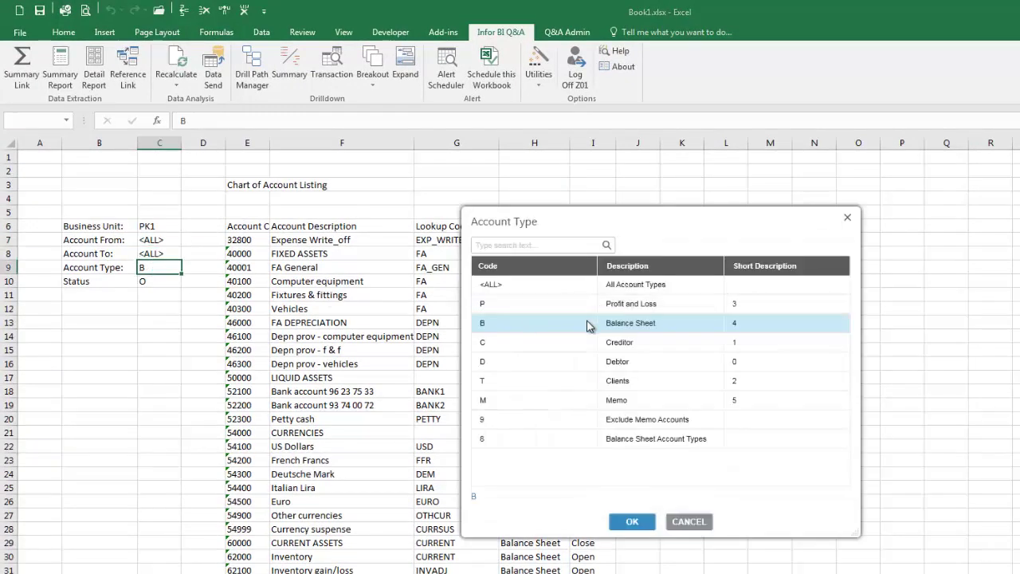
{"action": "double_click", "coordinate": [518, 303]}
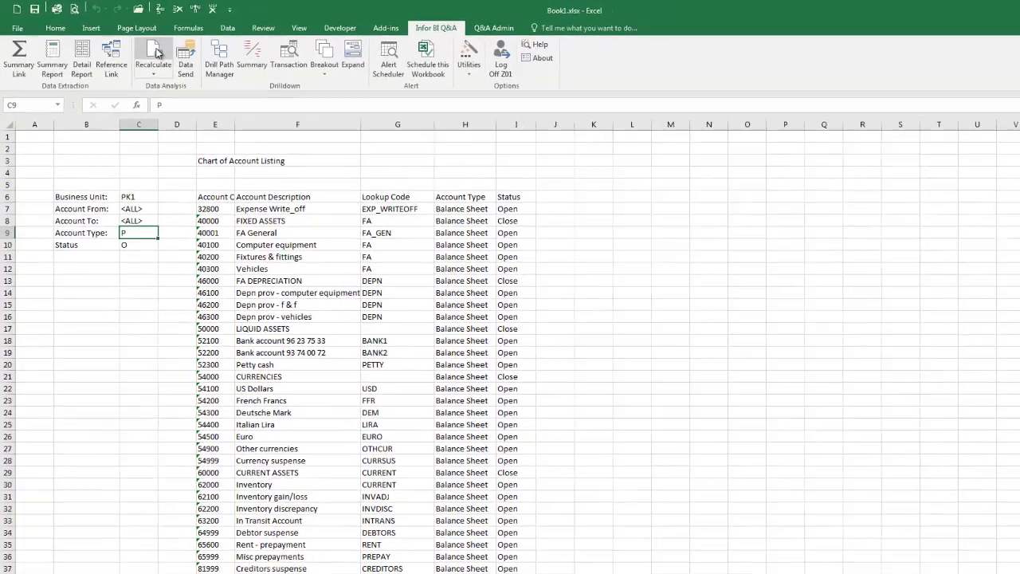
{"action": "left_click", "coordinate": [176, 62]}
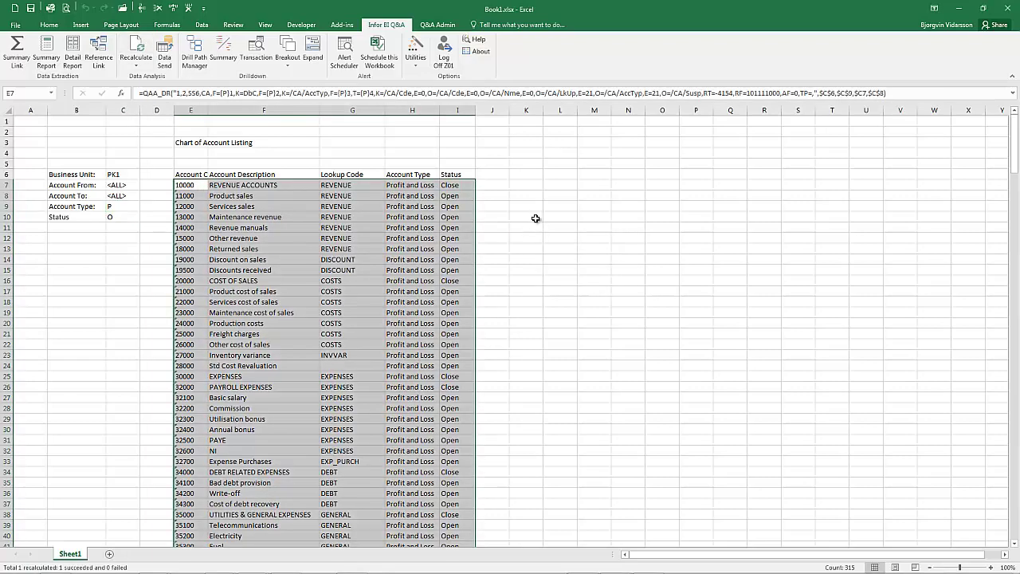
{"action": "left_click", "coordinate": [535, 218]}
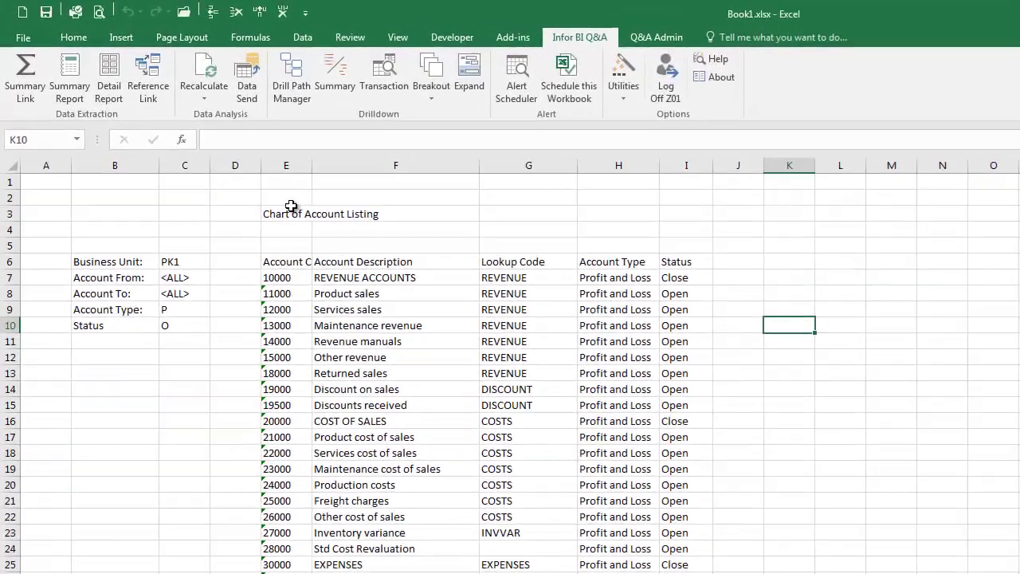
Step: Make the Chart of Account Listing title in E3 bold and enlarge its font to 18 points
{"action": "left_click", "coordinate": [190, 141]}
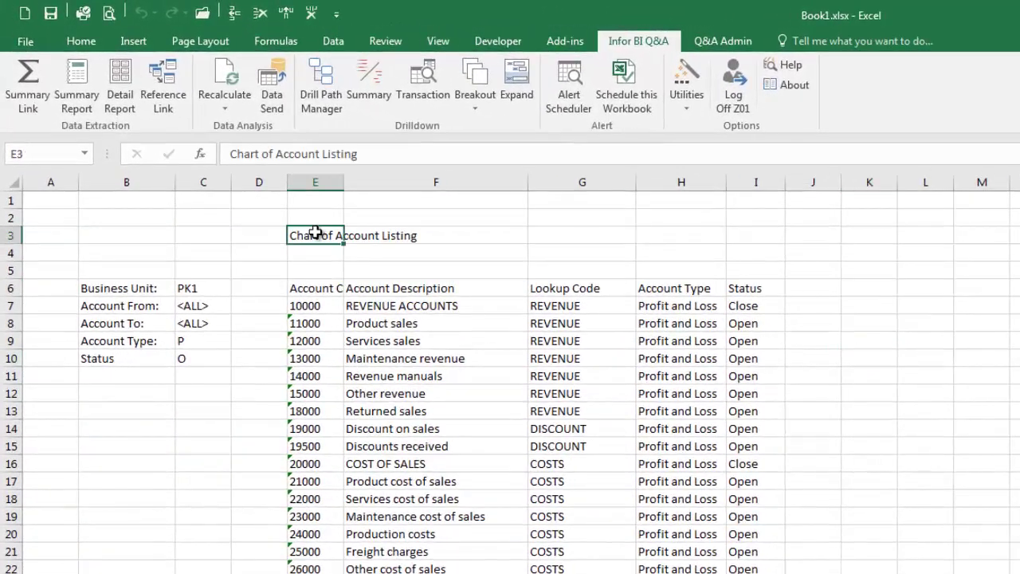
{"action": "left_click", "coordinate": [81, 42]}
{"action": "left_click", "coordinate": [155, 101]}
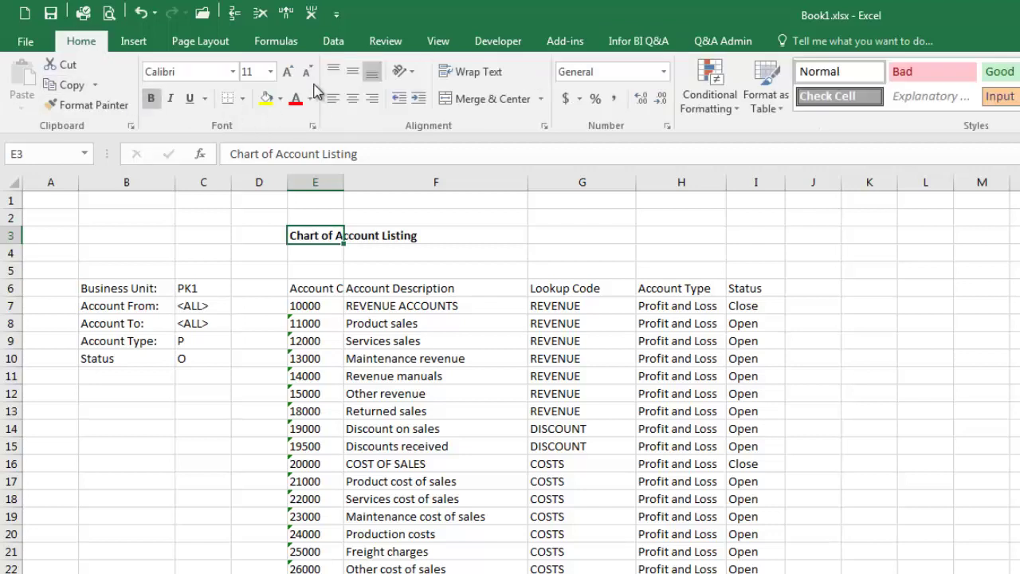
{"action": "left_click", "coordinate": [287, 72]}
{"action": "left_click", "coordinate": [287, 72]}
{"action": "left_click", "coordinate": [287, 71]}
{"action": "left_click", "coordinate": [287, 72]}
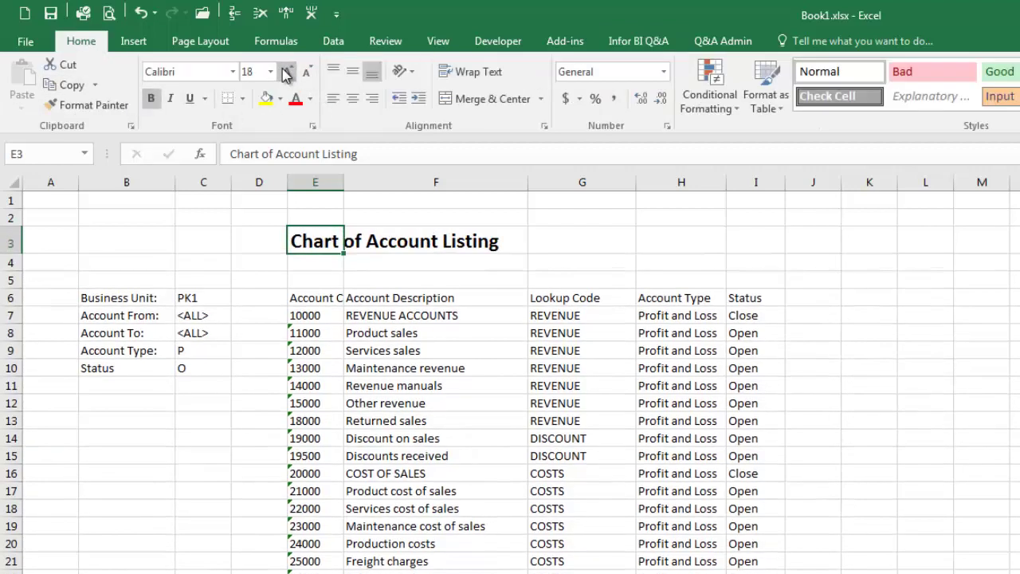
Step: Color only the words "Chart of Account" in the E3 title light blue
{"action": "left_click_drag", "start_coordinate": [230, 154], "coordinate": [319, 154]}
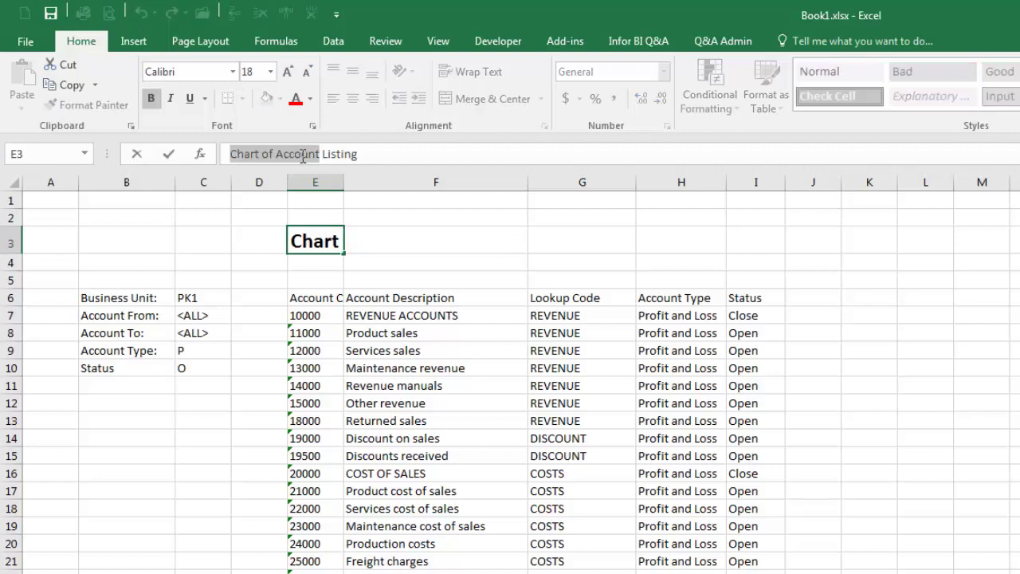
{"action": "left_click", "coordinate": [310, 99]}
{"action": "left_click", "coordinate": [353, 158]}
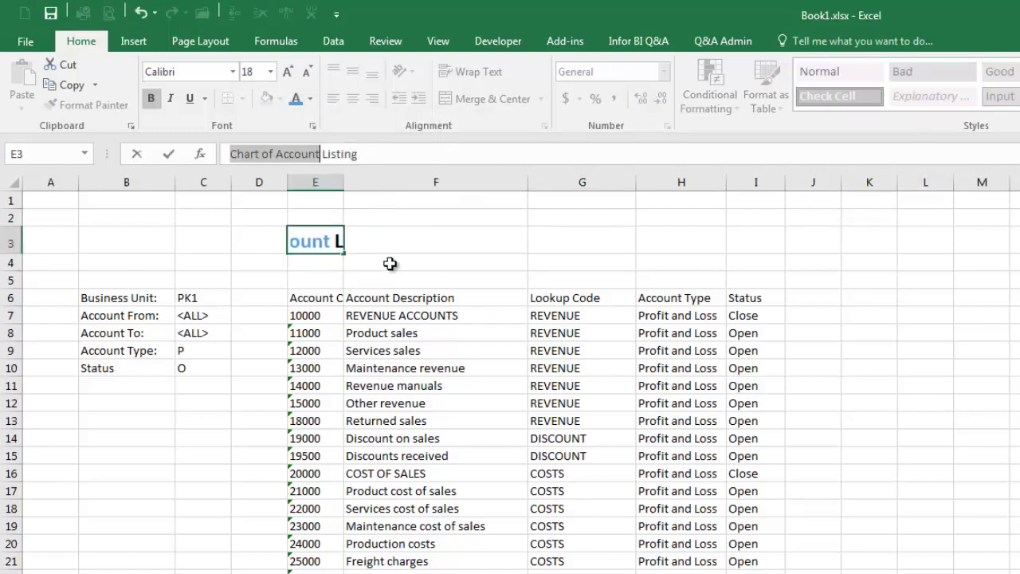
{"action": "key", "text": "Return"}
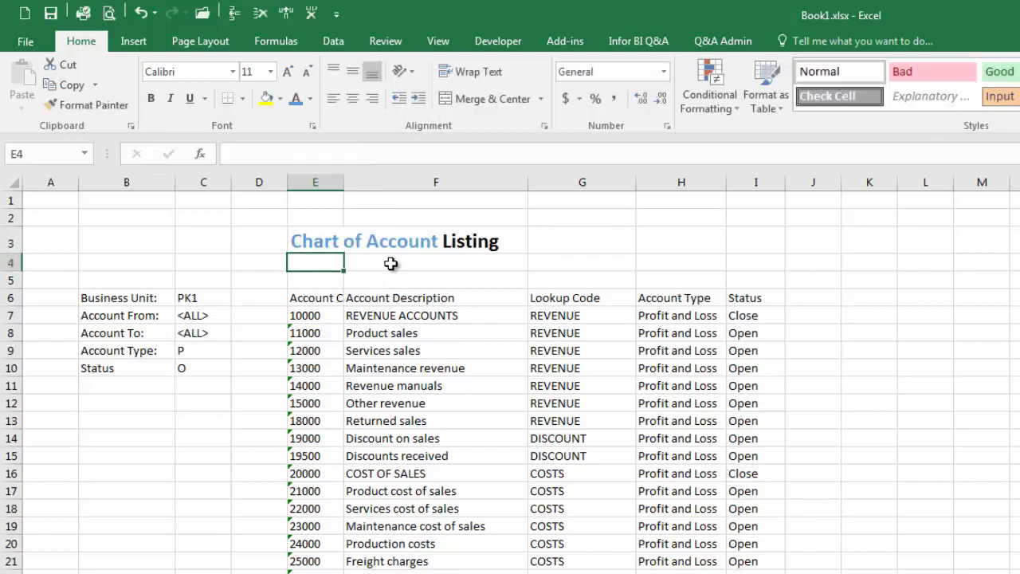
Step: Give the listing's header cells E6:I6 a blue fill and white text
{"action": "left_click_drag", "start_coordinate": [310, 298], "coordinate": [739, 298]}
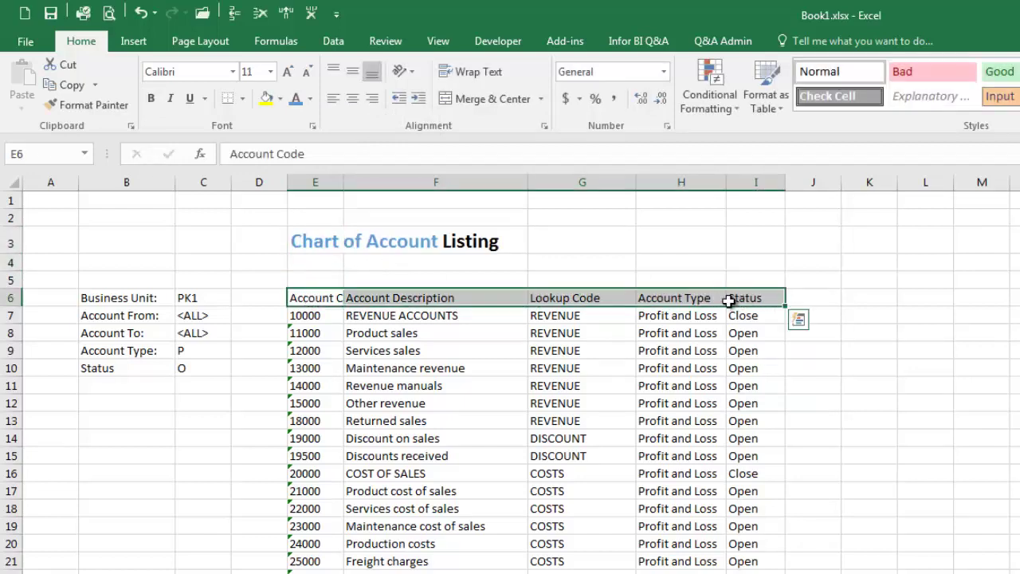
{"action": "left_click", "coordinate": [280, 99]}
{"action": "left_click", "coordinate": [323, 137]}
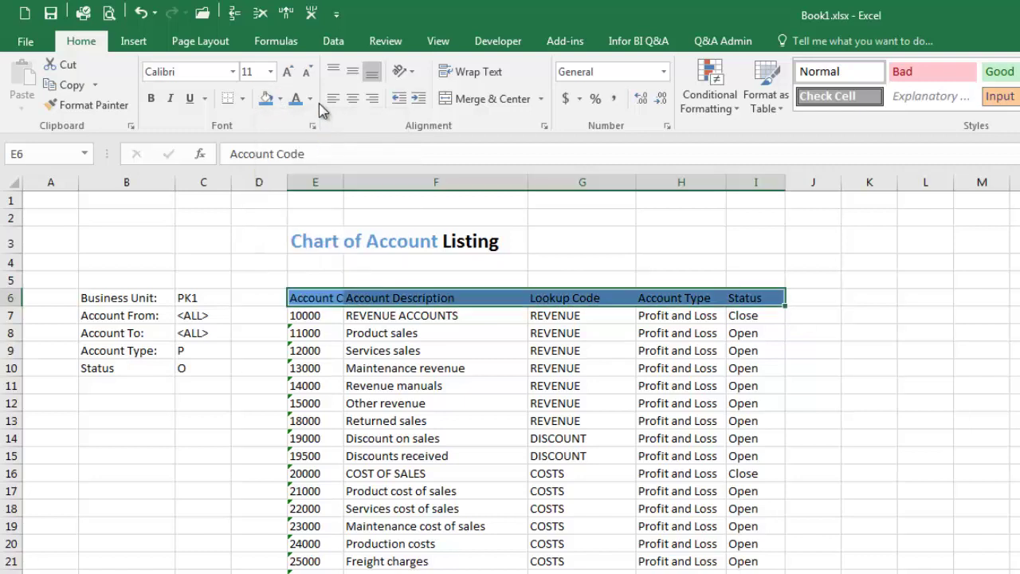
{"action": "left_click", "coordinate": [310, 99]}
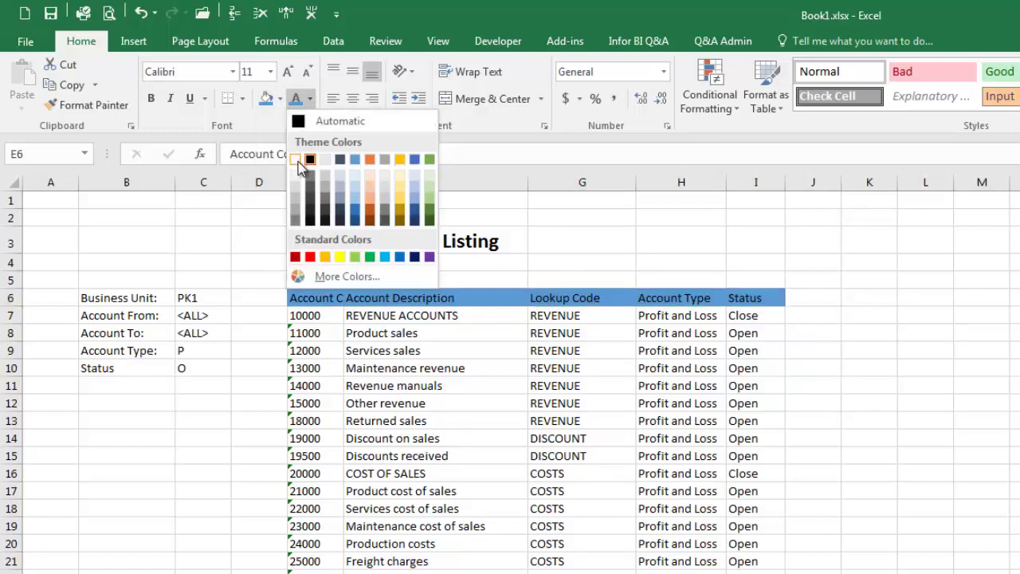
{"action": "left_click", "coordinate": [296, 160]}
Step: Add solid white vertical borders between the header cells E6:I6, and wrap their text
{"action": "left_click", "coordinate": [243, 99]}
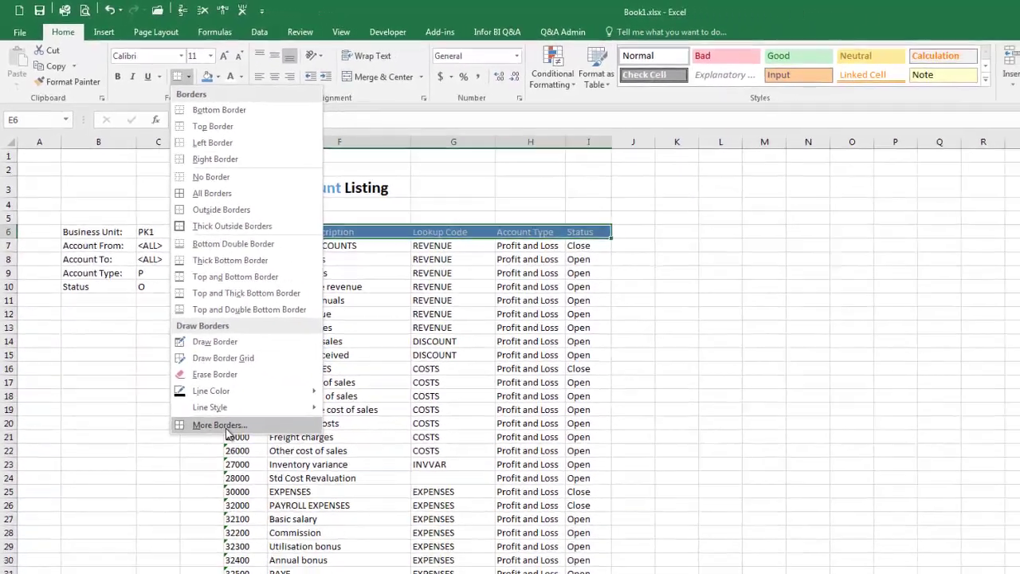
{"action": "left_click", "coordinate": [282, 545]}
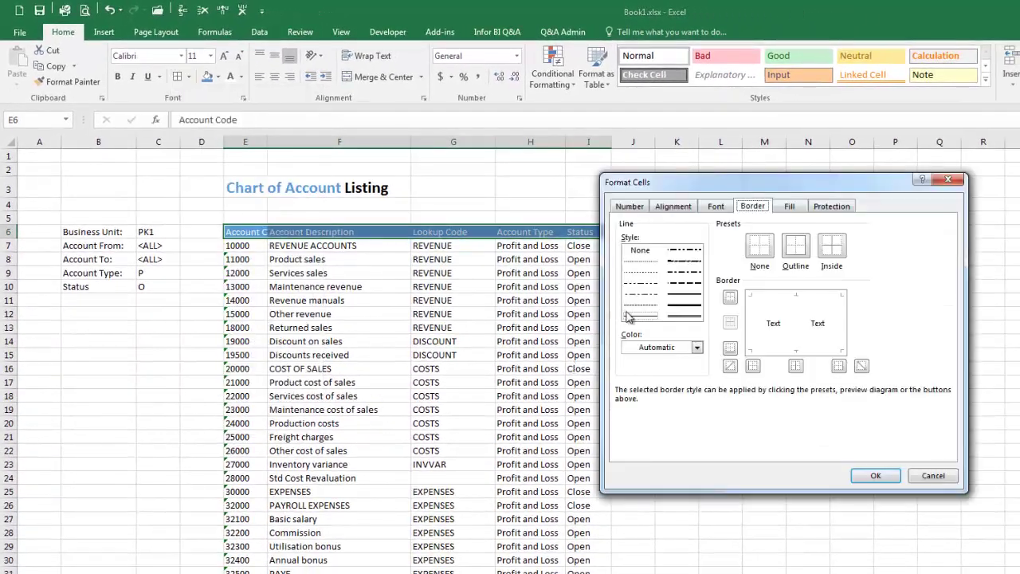
{"action": "left_click", "coordinate": [674, 305]}
{"action": "left_click", "coordinate": [650, 347]}
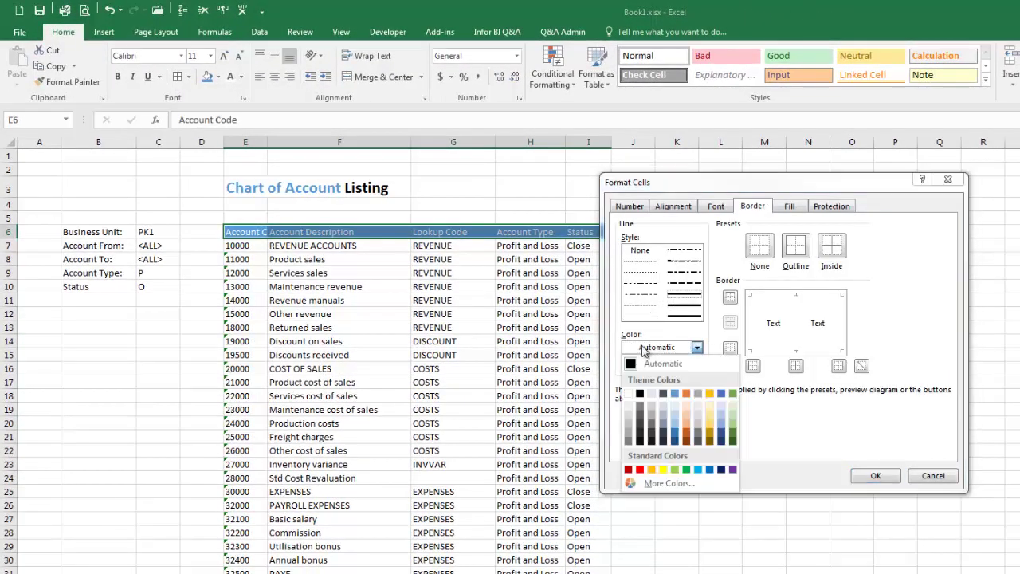
{"action": "left_click", "coordinate": [630, 394]}
{"action": "left_click", "coordinate": [795, 366]}
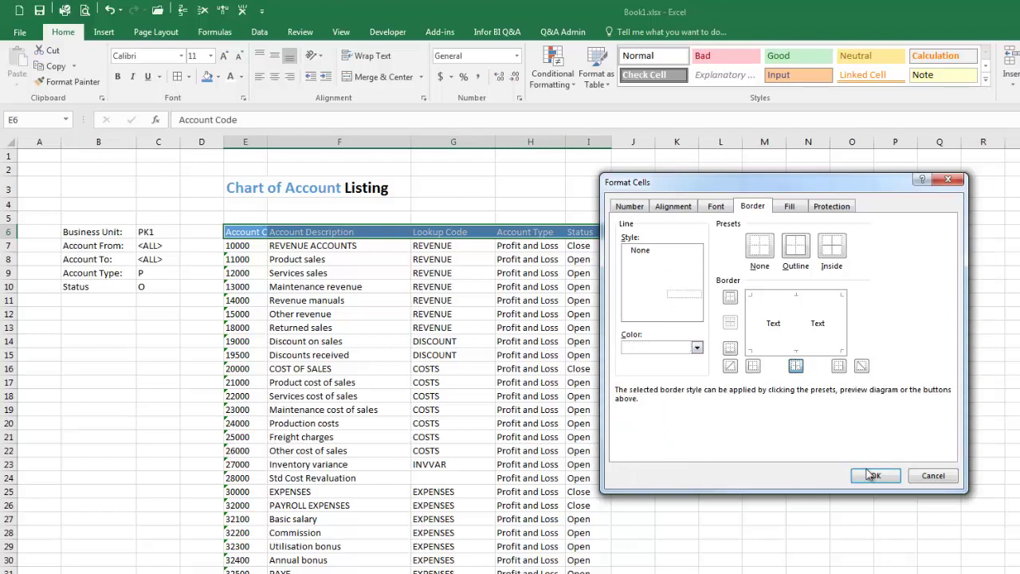
{"action": "left_click", "coordinate": [874, 476]}
{"action": "left_click", "coordinate": [367, 56]}
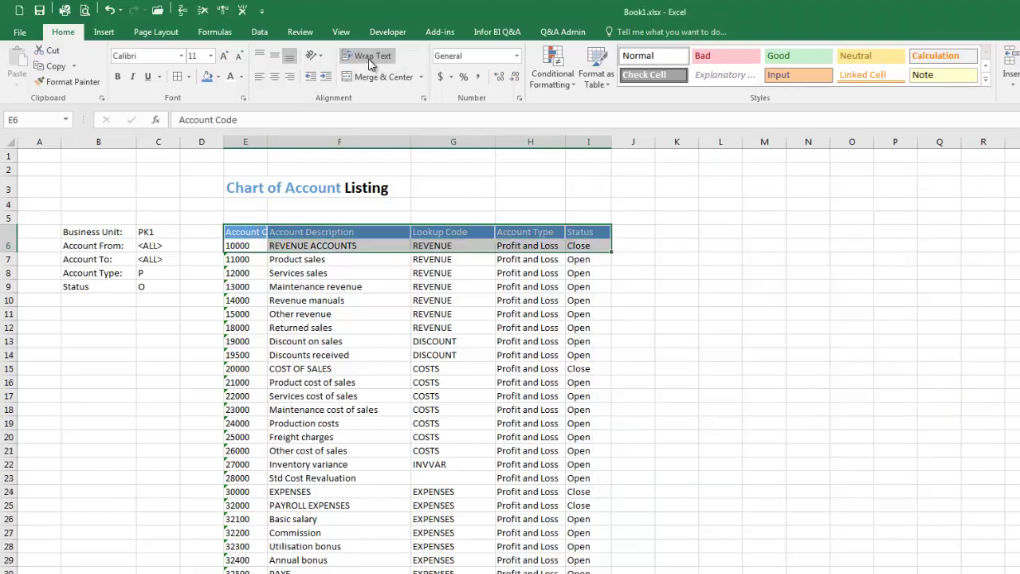
{"action": "left_click", "coordinate": [217, 272]}
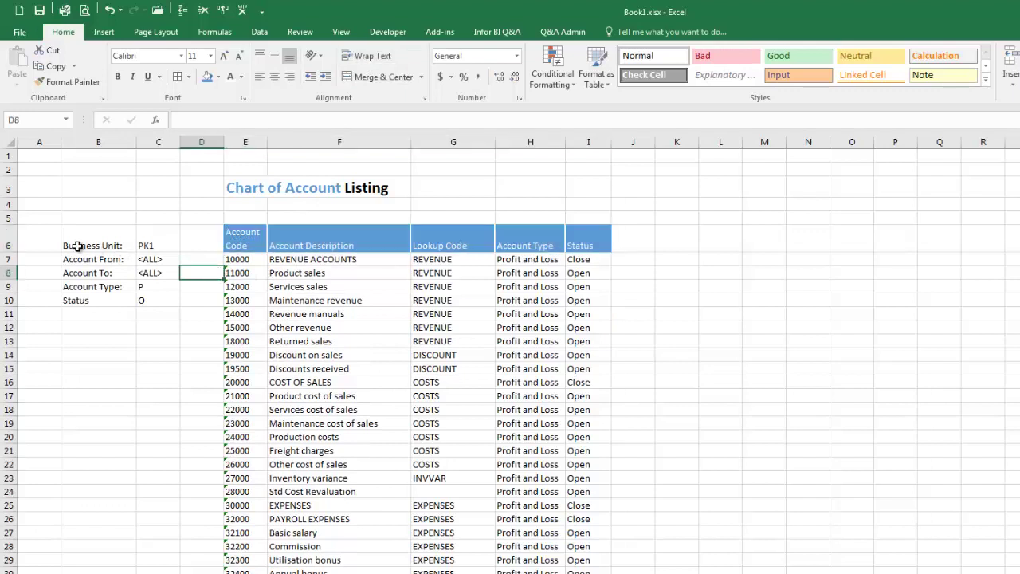
Step: Insert a blank column at column D, between the filter cells and the account listing
{"action": "mouse_move", "coordinate": [39, 142]}
{"action": "left_mouse_down"}
{"action": "mouse_move", "coordinate": [187, 141]}
{"action": "mouse_move", "coordinate": [167, 141]}
{"action": "left_mouse_up"}
{"action": "left_click", "coordinate": [200, 169]}
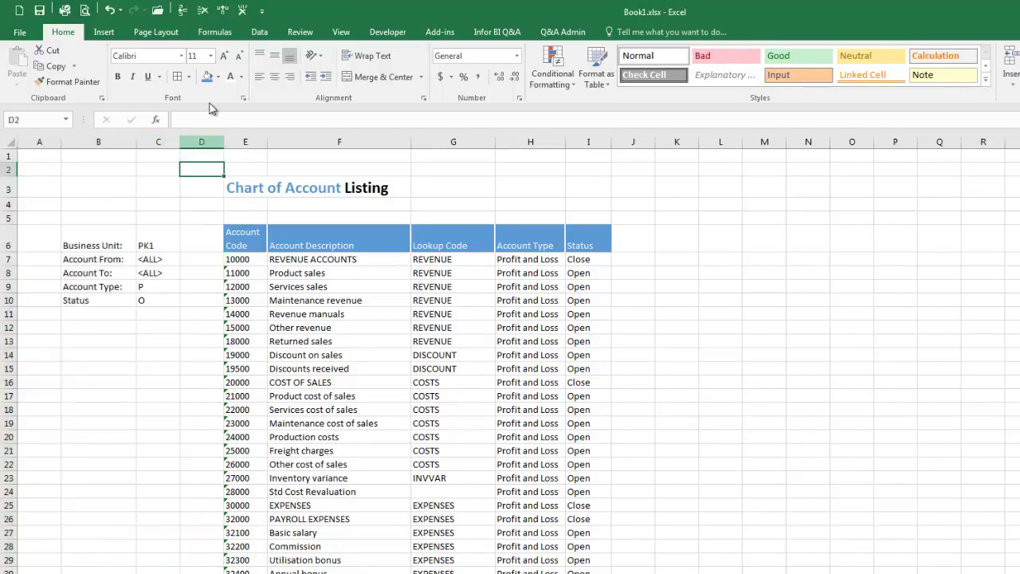
{"action": "left_click", "coordinate": [224, 10]}
Step: Fill columns A to D, which hold the filters, with dark grey
{"action": "left_click_drag", "start_coordinate": [48, 138], "coordinate": [199, 141]}
{"action": "left_click", "coordinate": [217, 76]}
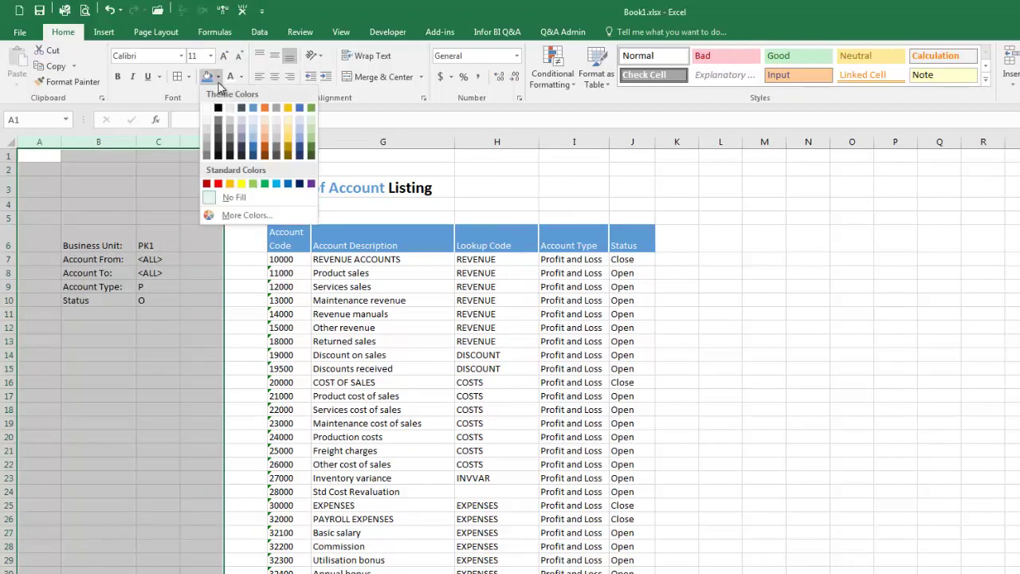
{"action": "left_click", "coordinate": [218, 121]}
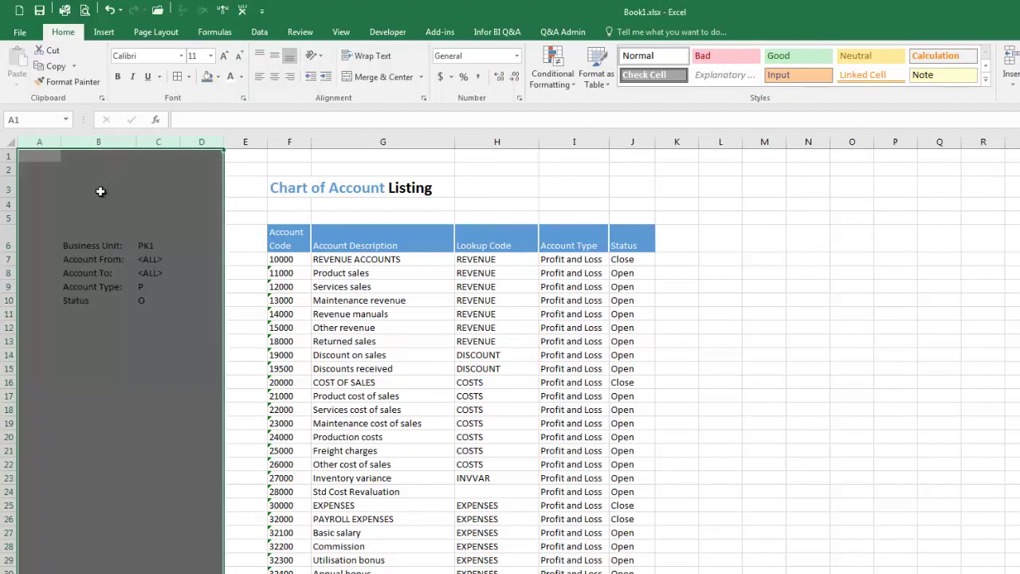
Step: Fill the filter value cells C6:C10 with a very light grey
{"action": "left_click_drag", "start_coordinate": [157, 245], "coordinate": [154, 289]}
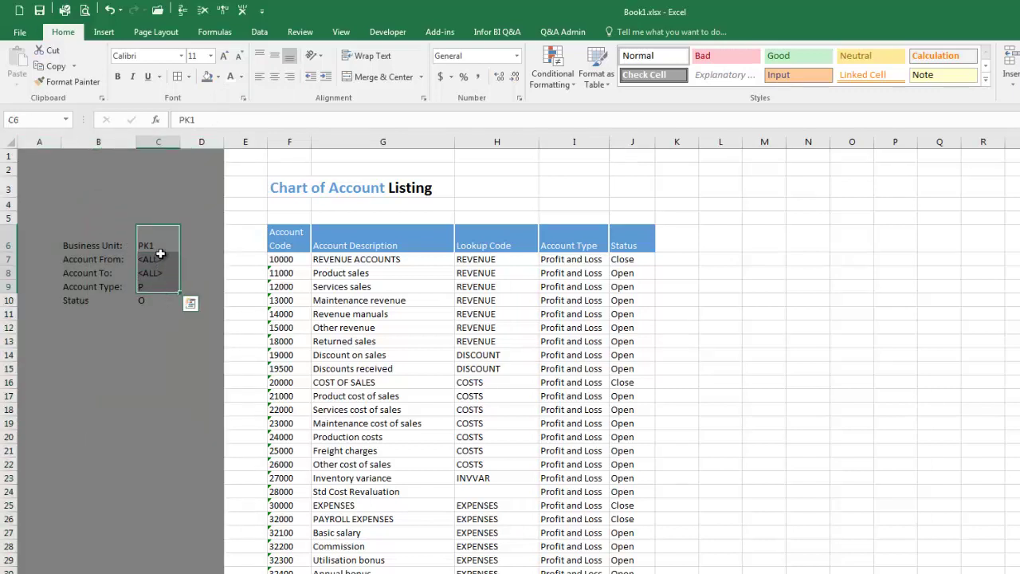
{"action": "left_click_drag", "start_coordinate": [160, 244], "coordinate": [152, 301]}
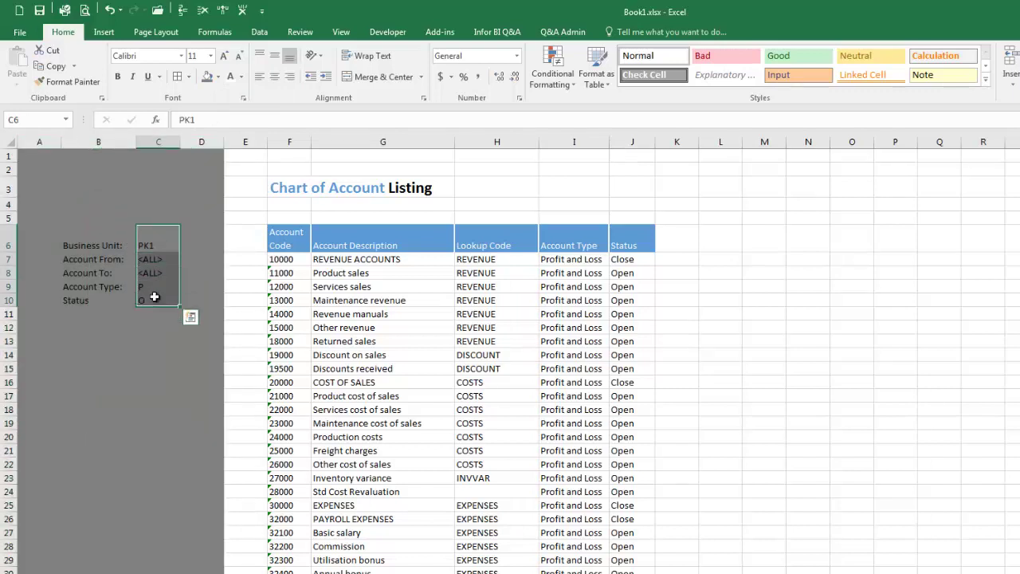
{"action": "left_click", "coordinate": [218, 76]}
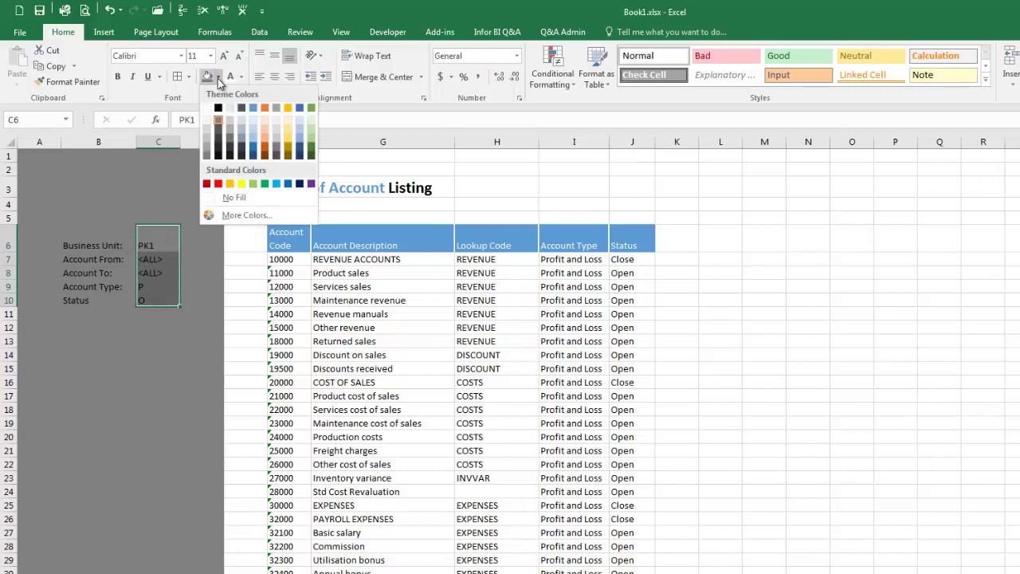
{"action": "left_click", "coordinate": [207, 119]}
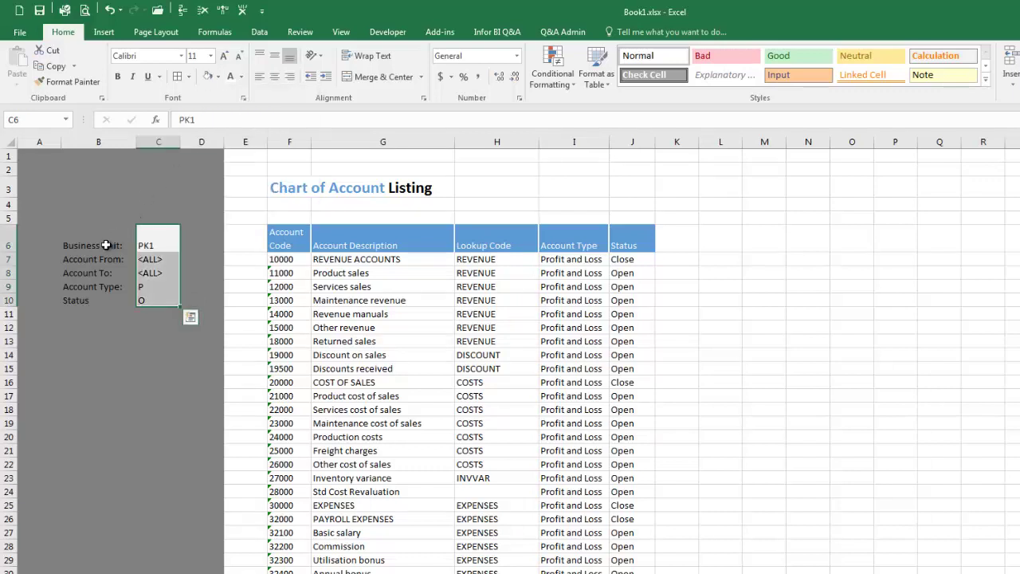
Step: Make the filter labels in B6:B10 bold and give them a near-white font colour
{"action": "left_click_drag", "start_coordinate": [103, 246], "coordinate": [109, 301]}
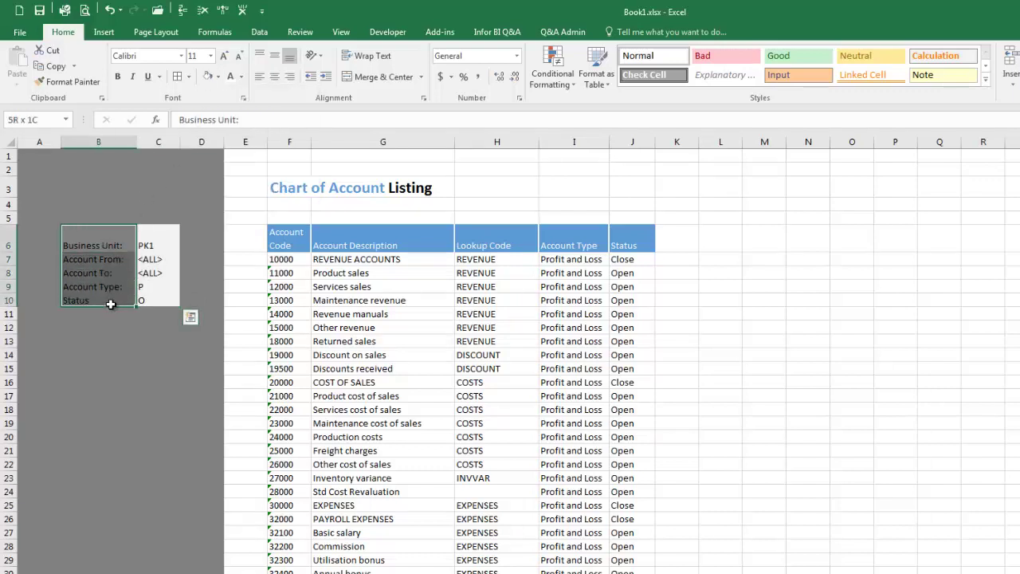
{"action": "left_click", "coordinate": [241, 78]}
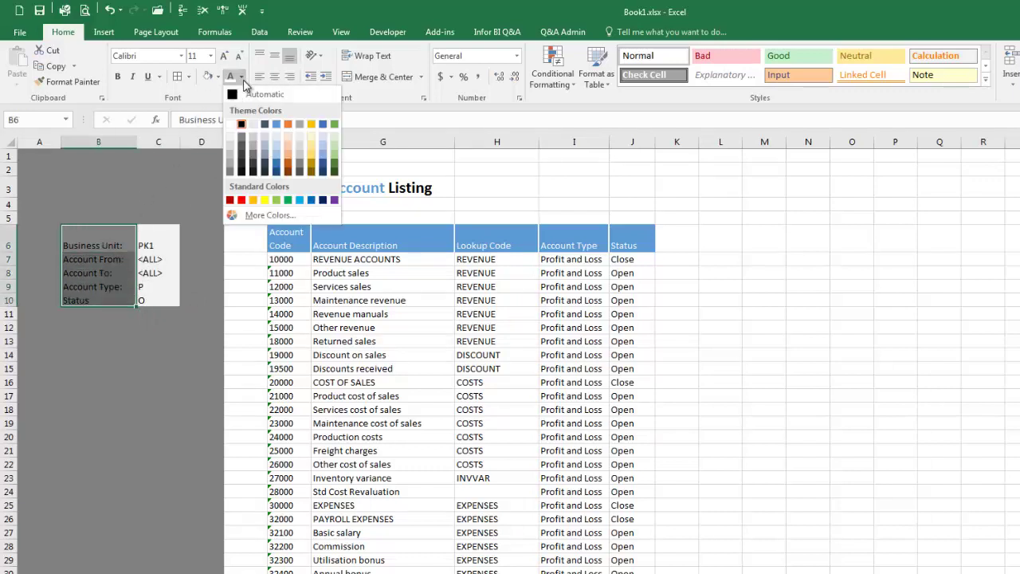
{"action": "left_click", "coordinate": [231, 140]}
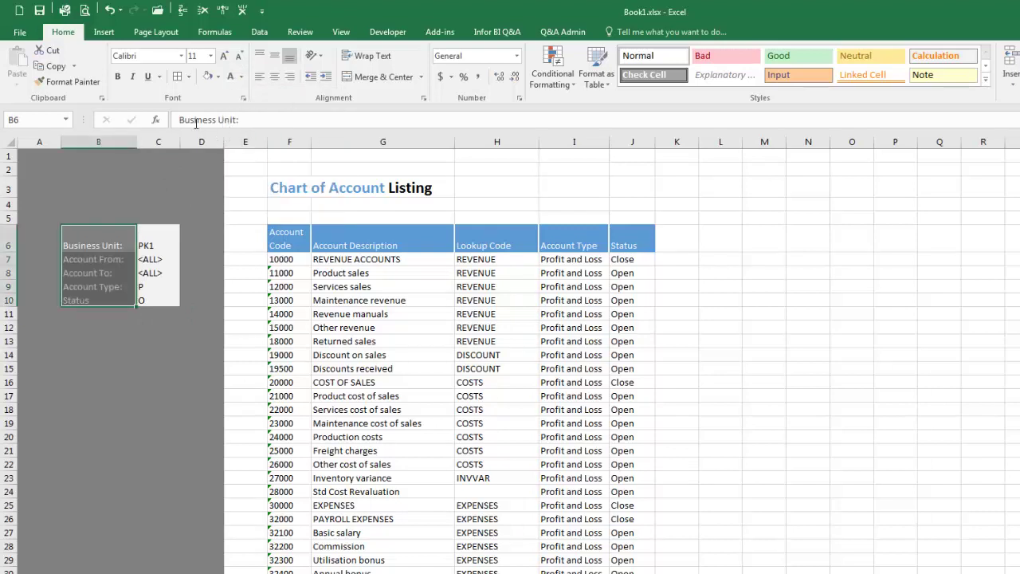
Step: Narrow column A, widen column C slightly and narrow column D in the filter area
{"action": "left_click", "coordinate": [125, 189]}
{"action": "left_click_drag", "start_coordinate": [62, 142], "coordinate": [33, 146]}
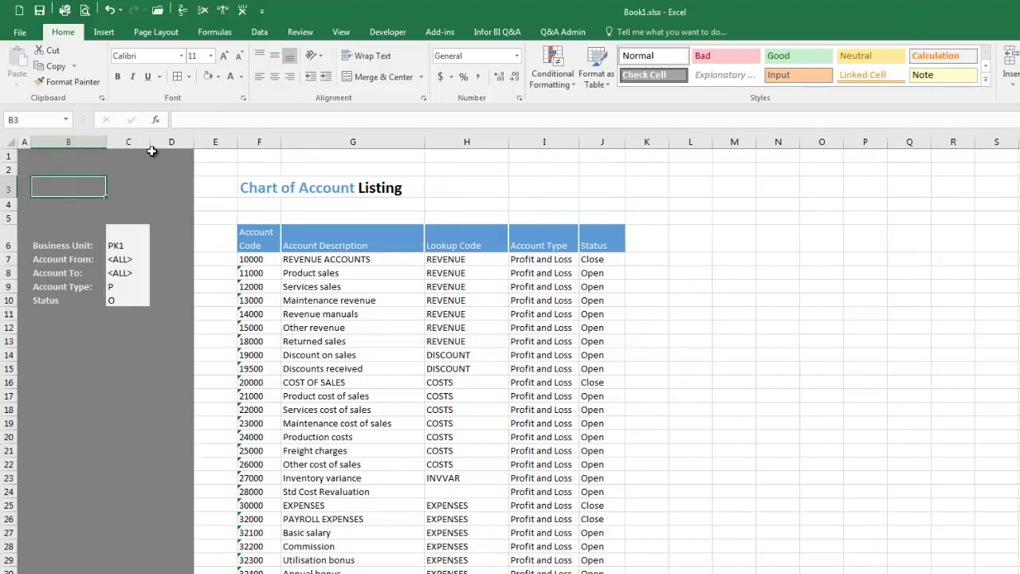
{"action": "mouse_move", "coordinate": [149, 147]}
{"action": "left_mouse_down"}
{"action": "mouse_move", "coordinate": [180, 146]}
{"action": "mouse_move", "coordinate": [155, 142]}
{"action": "mouse_move", "coordinate": [164, 144]}
{"action": "left_mouse_up"}
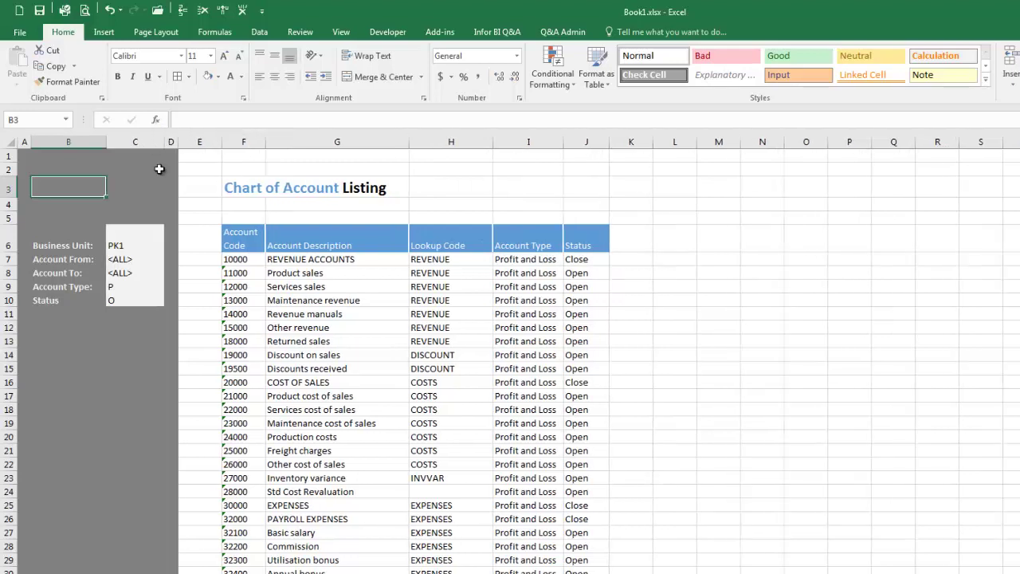
Step: Add thin outline and inside borders to the filter value cells C6:C10
{"action": "left_click_drag", "start_coordinate": [142, 241], "coordinate": [140, 301]}
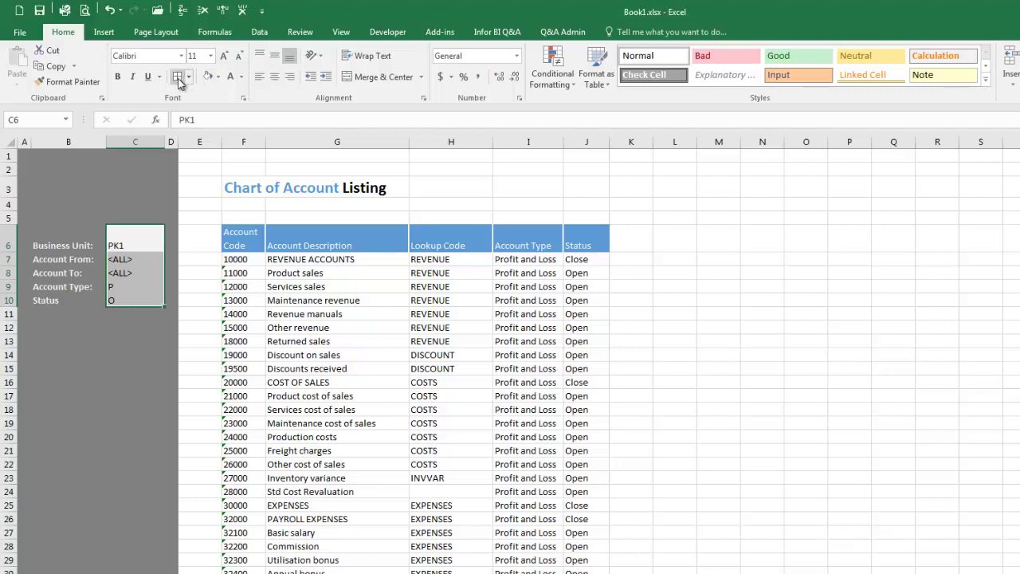
{"action": "key", "text": "ctrl+1"}
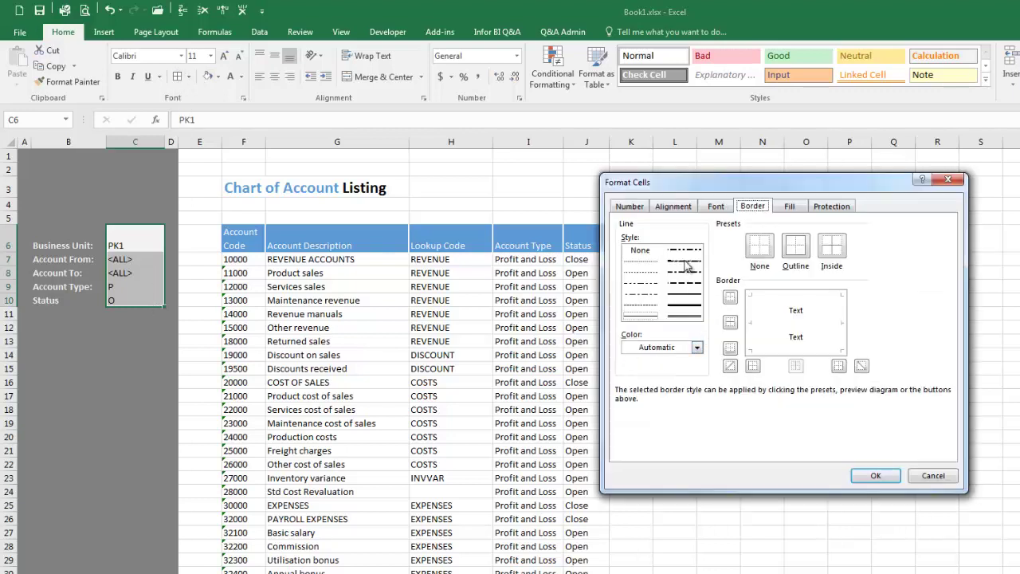
{"action": "left_click", "coordinate": [641, 261]}
{"action": "left_click", "coordinate": [795, 246]}
{"action": "left_click", "coordinate": [832, 246]}
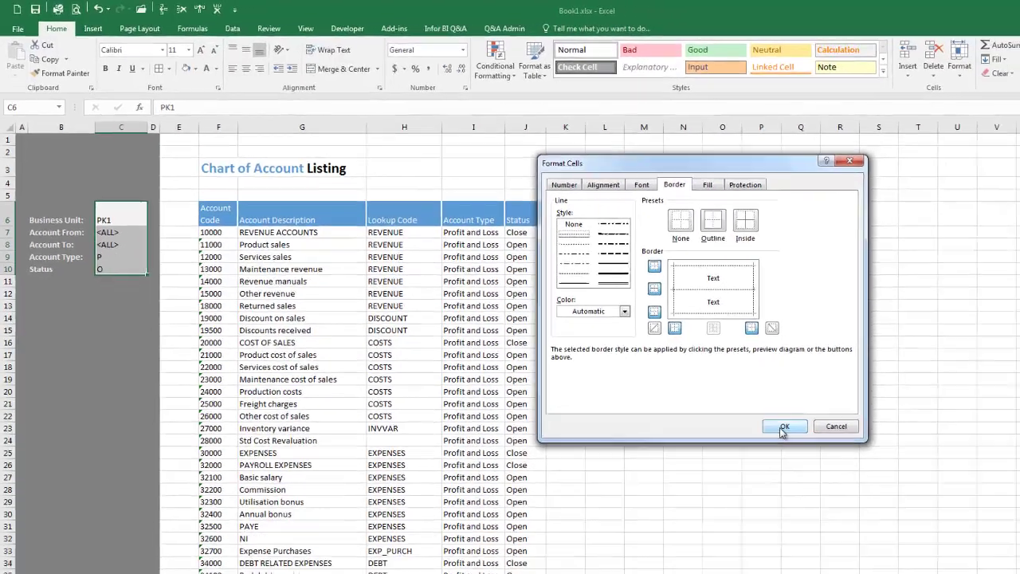
{"action": "left_click", "coordinate": [875, 476]}
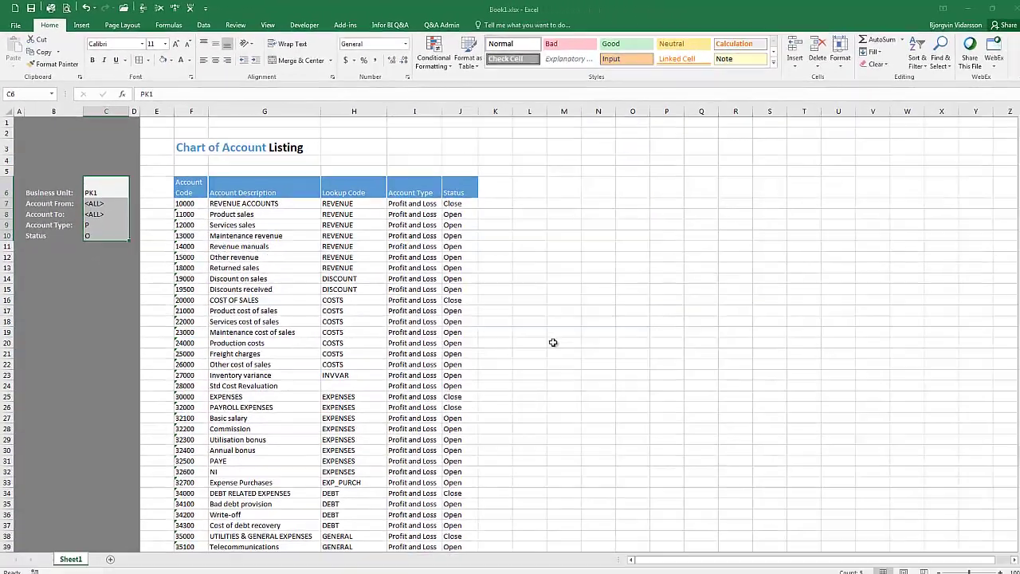
{"action": "left_click", "coordinate": [132, 265]}
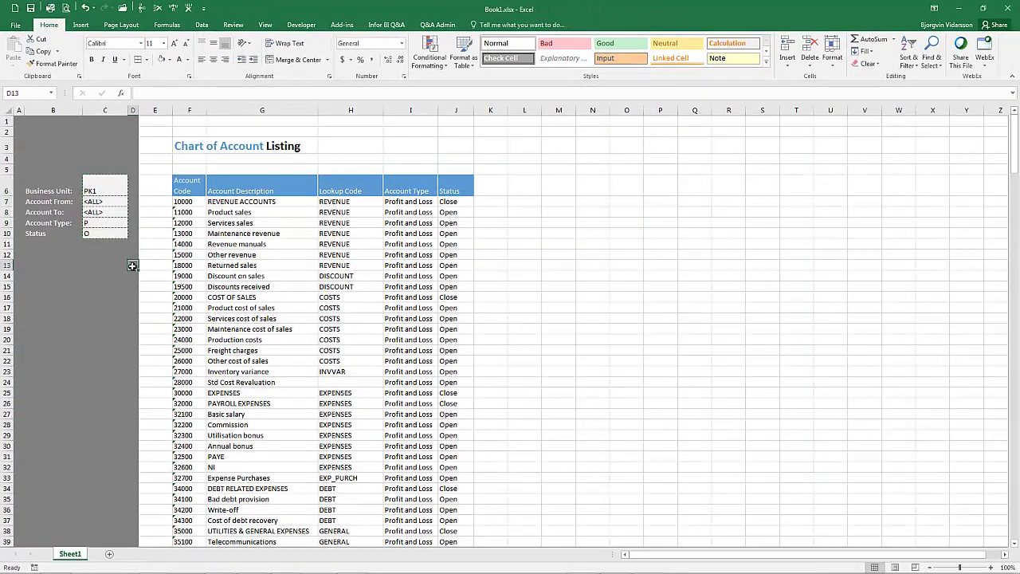
Step: Delete the surplus blank rows so the title sits in row 2 and the headers in row 4, and set the title's font size to 20
{"action": "left_click", "coordinate": [186, 122]}
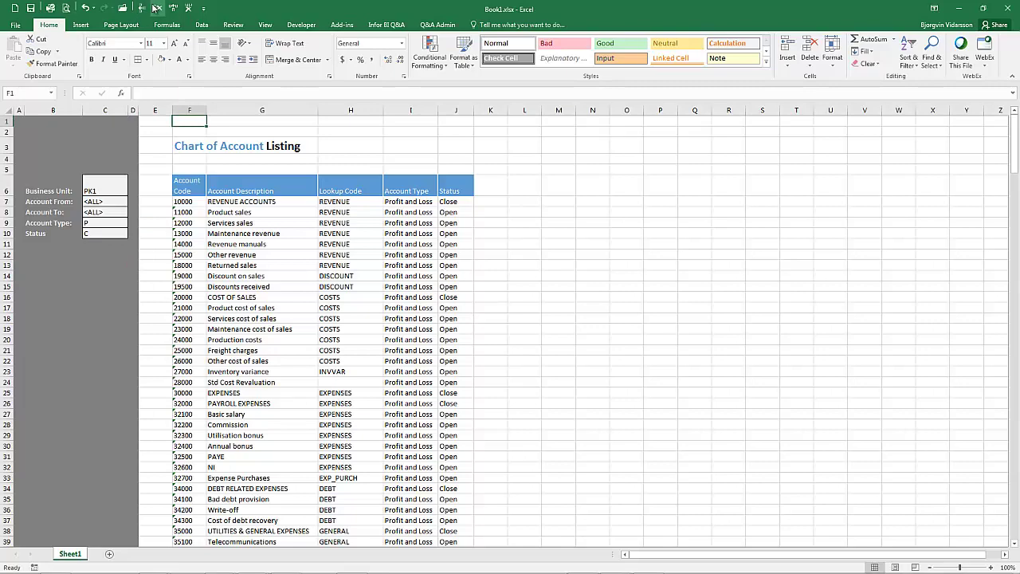
{"action": "key", "text": "alt+9"}
{"action": "key", "text": "Down"}
{"action": "key", "text": "Down"}
{"action": "key", "text": "Down"}
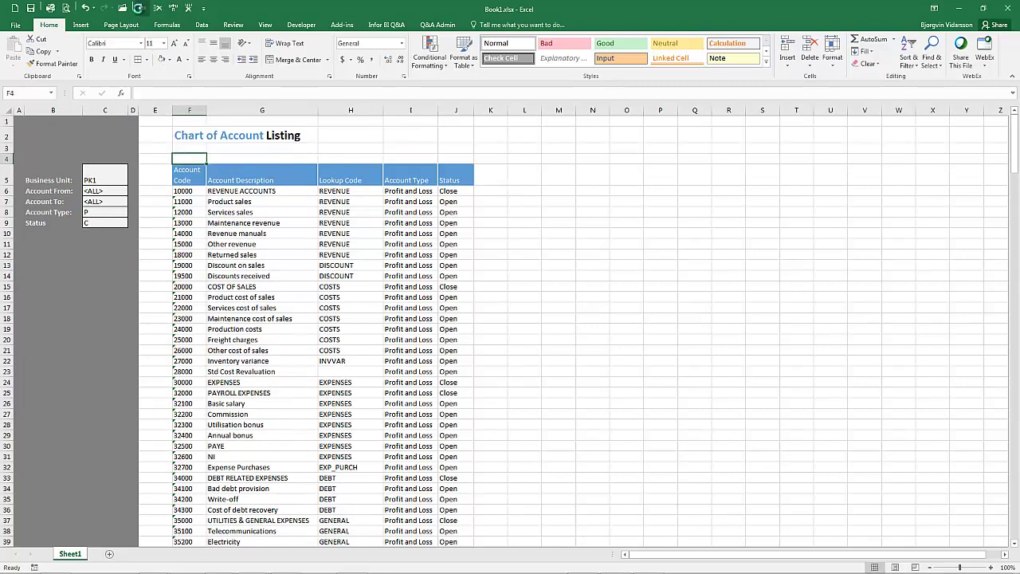
{"action": "left_click", "coordinate": [141, 8]}
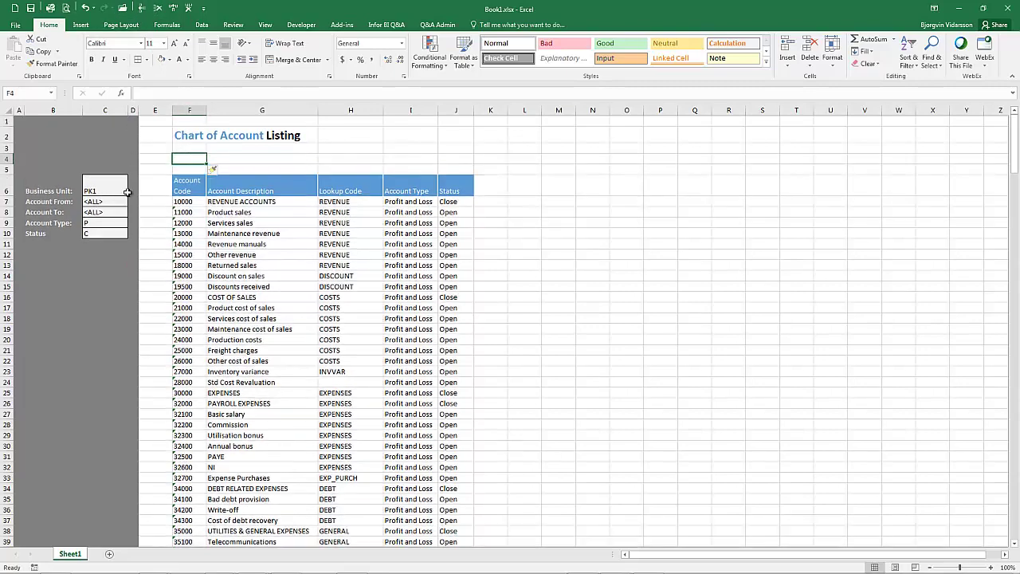
{"action": "left_click", "coordinate": [160, 8]}
{"action": "left_click", "coordinate": [179, 137]}
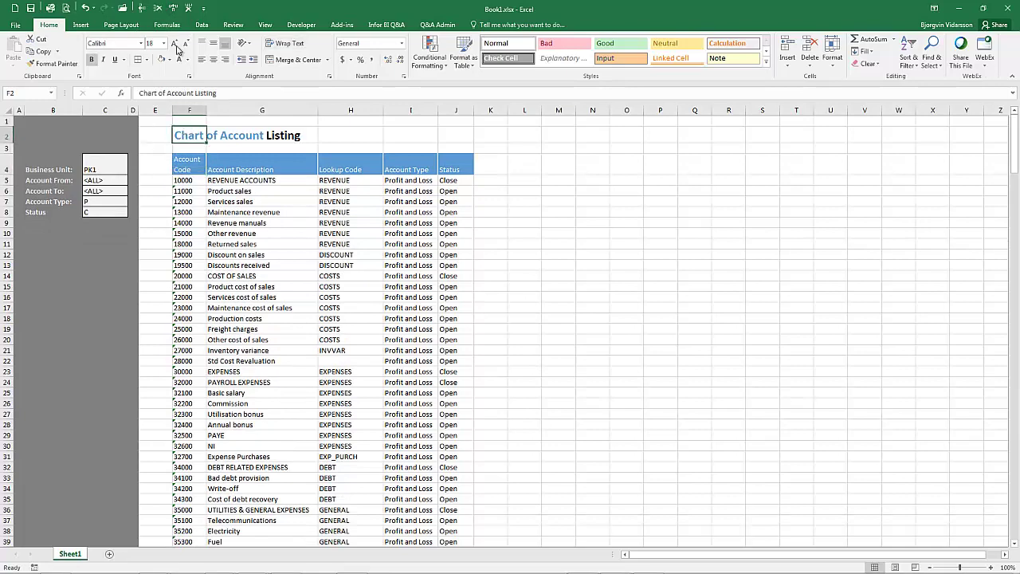
{"action": "left_click", "coordinate": [174, 42]}
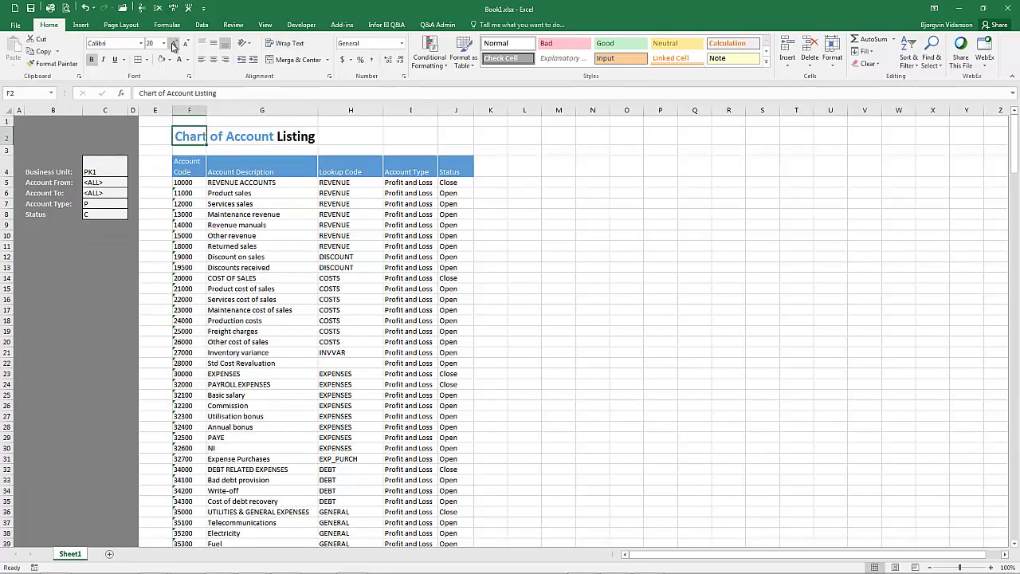
Step: Move the filter block down one row to B5:C9 and indent the filter values in C5:C9
{"action": "left_click", "coordinate": [49, 169]}
{"action": "left_click_drag", "start_coordinate": [48, 169], "coordinate": [93, 226]}
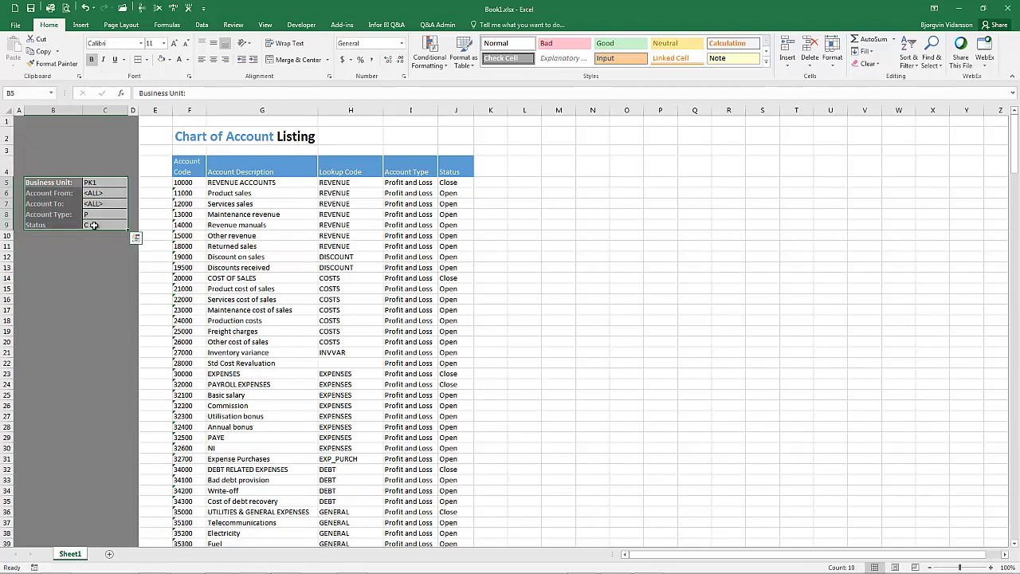
{"action": "left_click", "coordinate": [116, 183]}
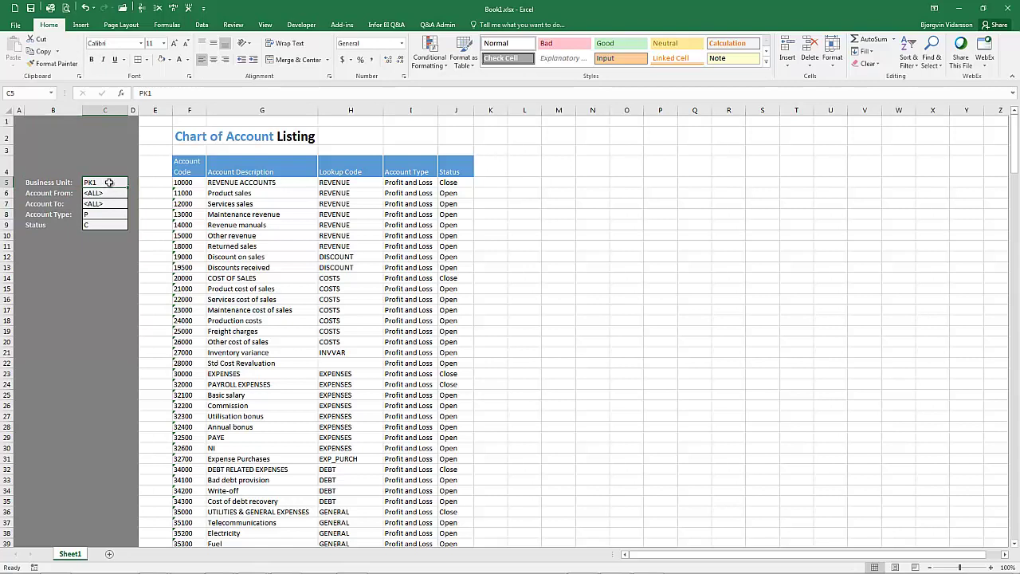
{"action": "left_click_drag", "start_coordinate": [110, 183], "coordinate": [110, 221]}
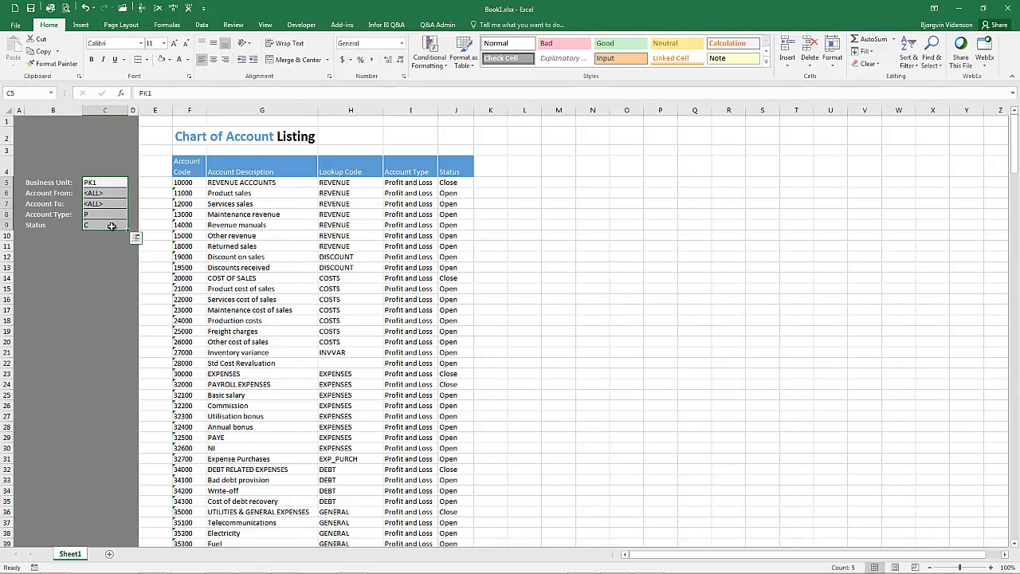
{"action": "left_click", "coordinate": [252, 59]}
{"action": "left_click", "coordinate": [169, 236]}
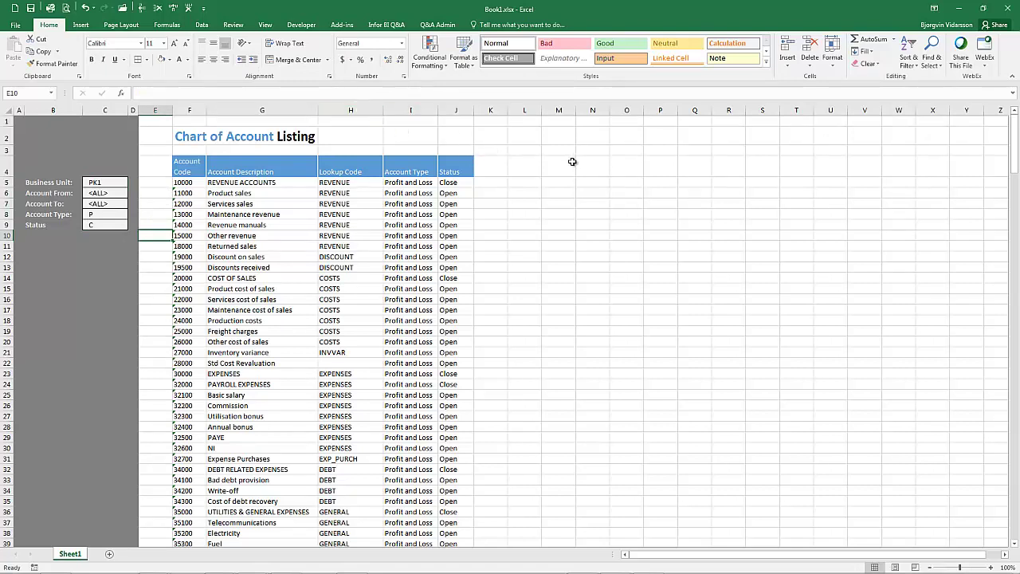
Step: Hide the worksheet gridlines and narrow the blank column E between the filters and the listing
{"action": "left_click", "coordinate": [265, 25]}
{"action": "left_click", "coordinate": [133, 60]}
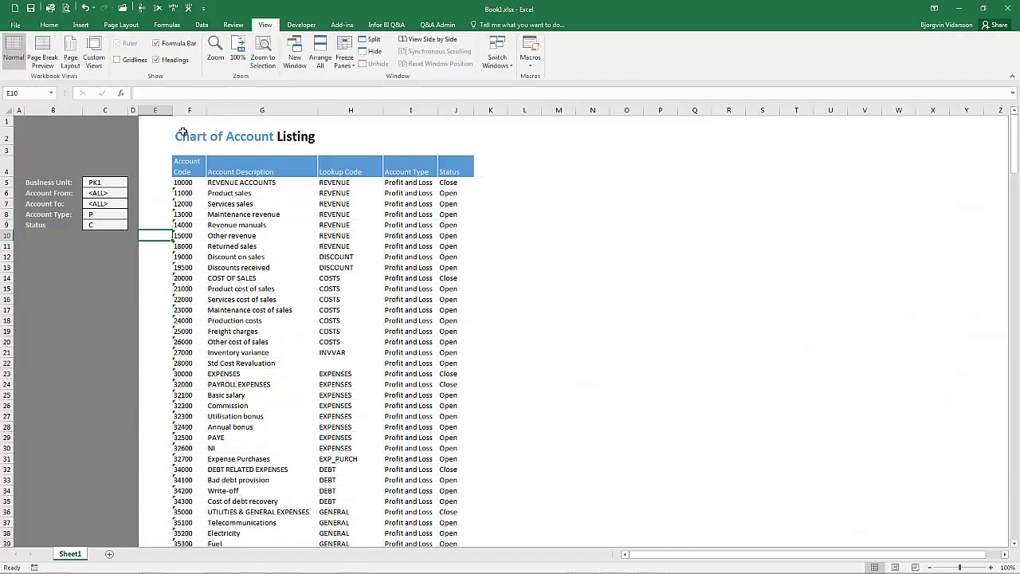
{"action": "left_click_drag", "start_coordinate": [173, 108], "coordinate": [147, 114]}
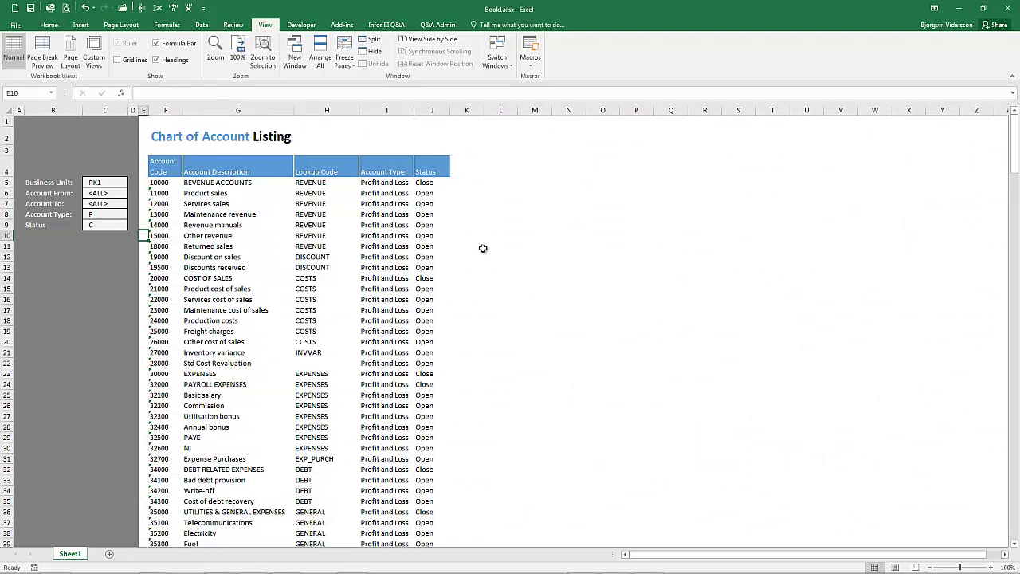
{"action": "left_click", "coordinate": [482, 248]}
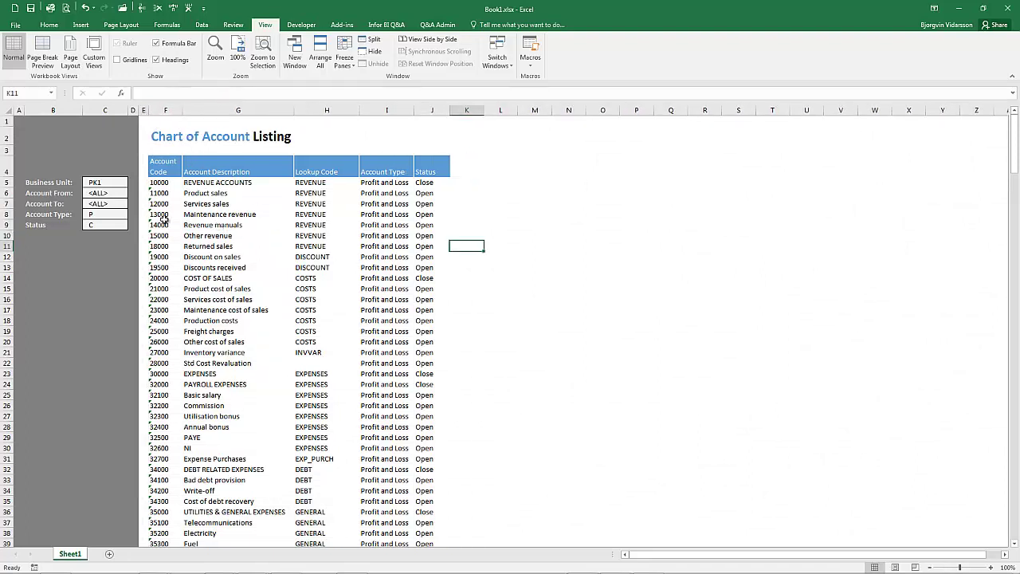
Step: Open the listing's Detail Report definition and add the Status field to its filters
{"action": "left_click", "coordinate": [53, 228]}
{"action": "left_click", "coordinate": [94, 224]}
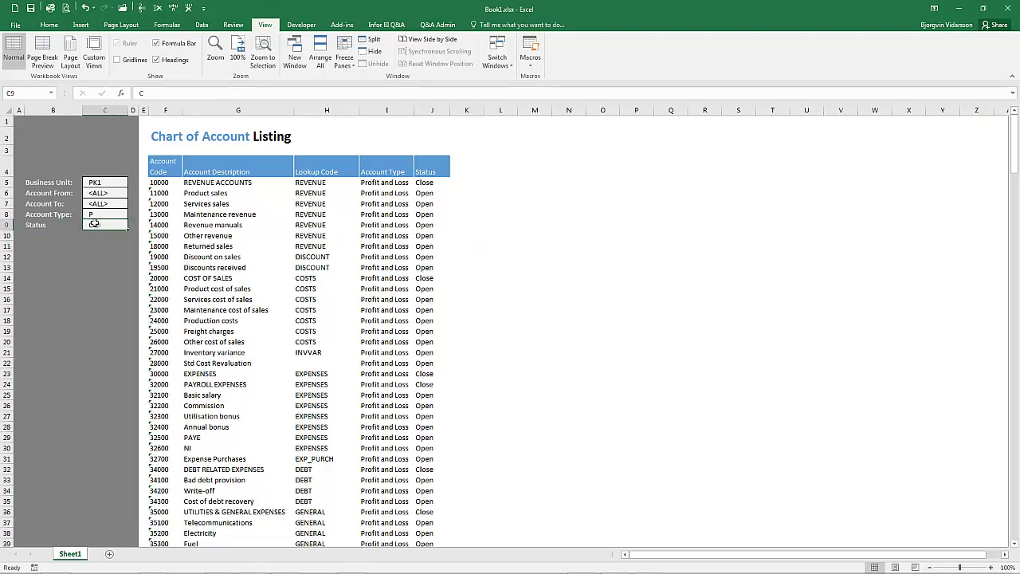
{"action": "left_click", "coordinate": [167, 183]}
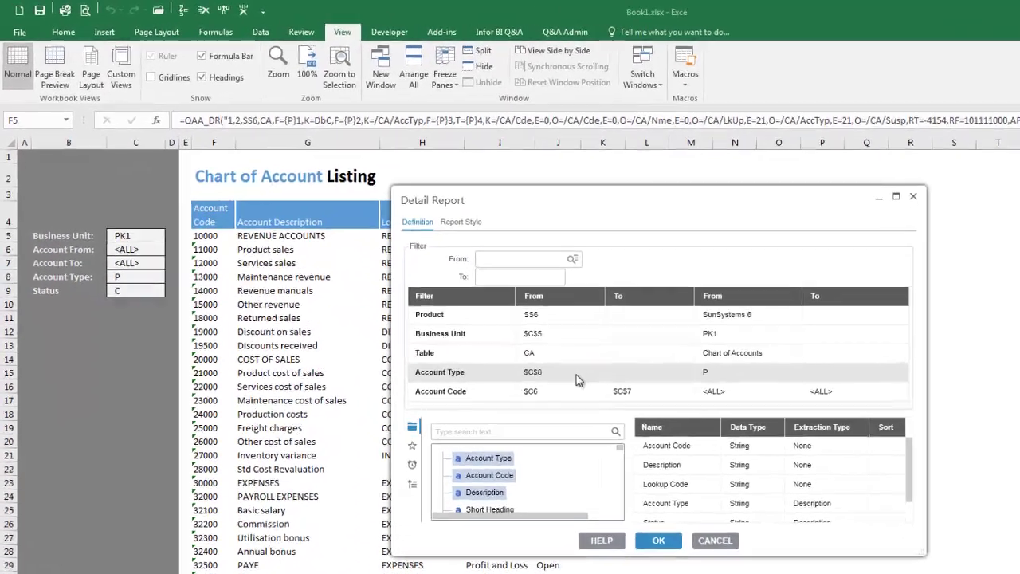
{"action": "left_click", "coordinate": [429, 328]}
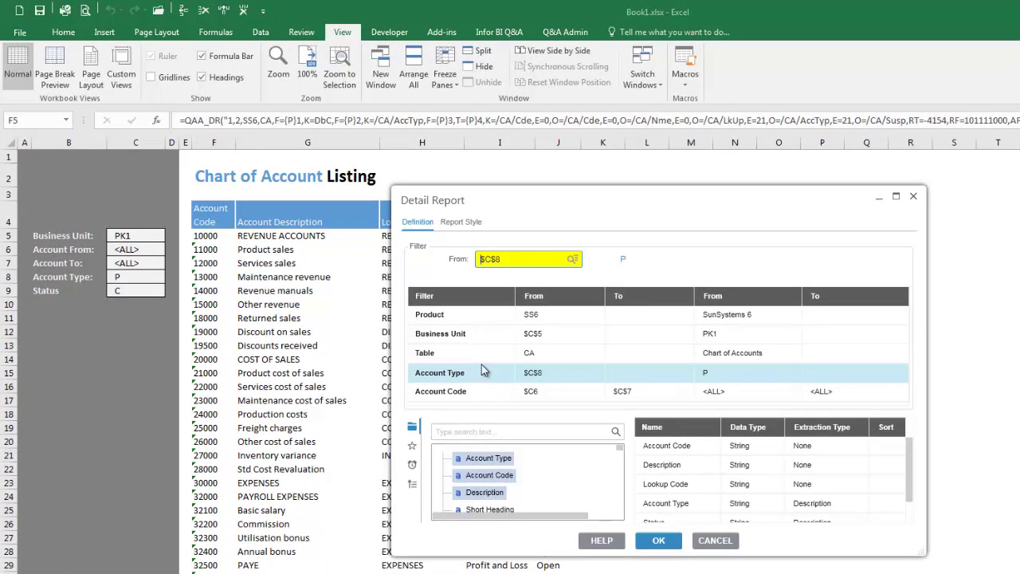
{"action": "scroll", "coordinate": [501, 465], "scroll_direction": "down", "scroll_amount": 1}
{"action": "scroll", "coordinate": [500, 465], "scroll_direction": "down", "scroll_amount": 3}
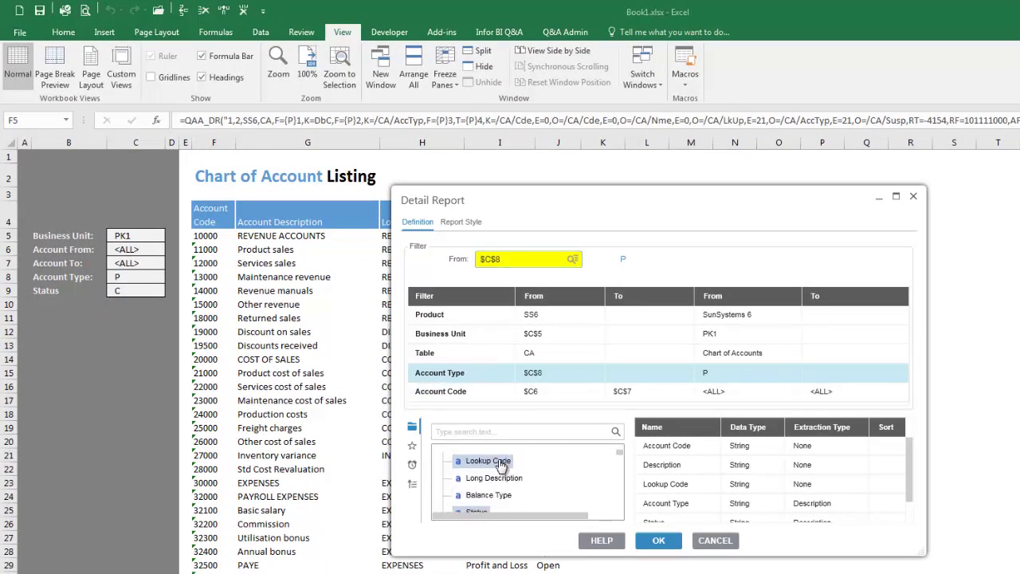
{"action": "left_click_drag", "start_coordinate": [478, 479], "coordinate": [560, 390]}
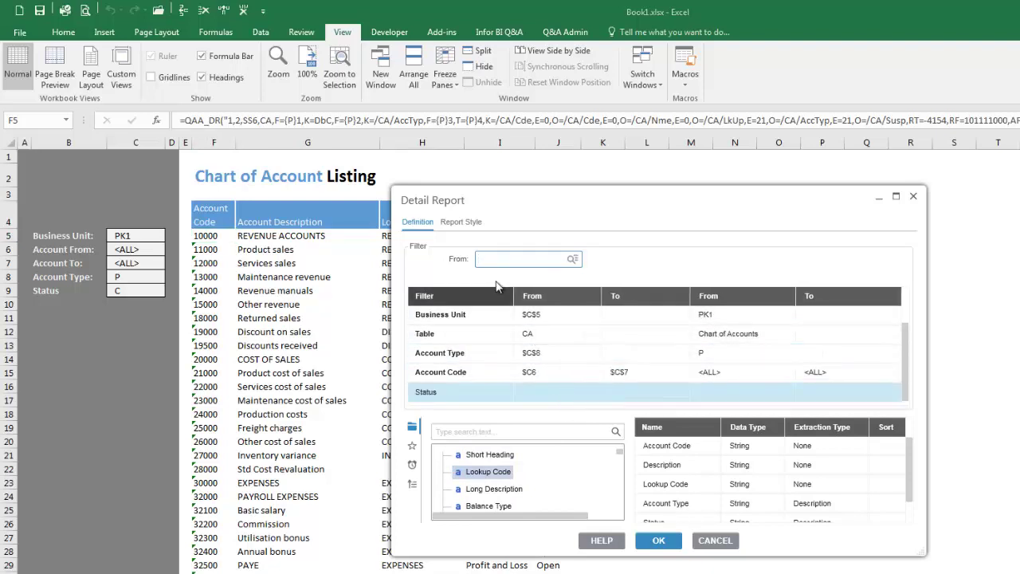
Step: Link the Status filter to cell $C$9 and apply the report definition to the listing
{"action": "left_click", "coordinate": [133, 290]}
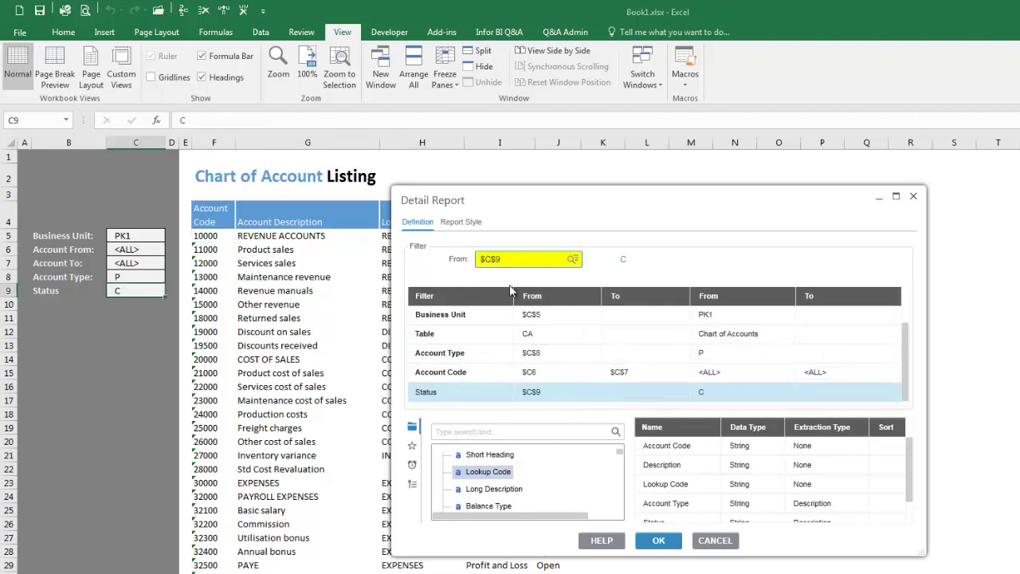
{"action": "left_click", "coordinate": [652, 540]}
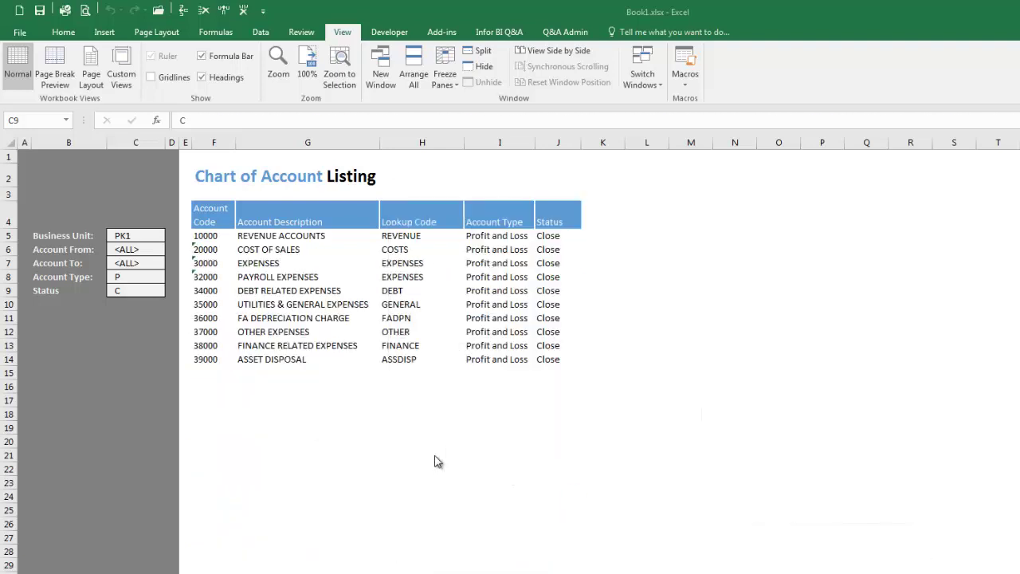
{"action": "left_click", "coordinate": [132, 335]}
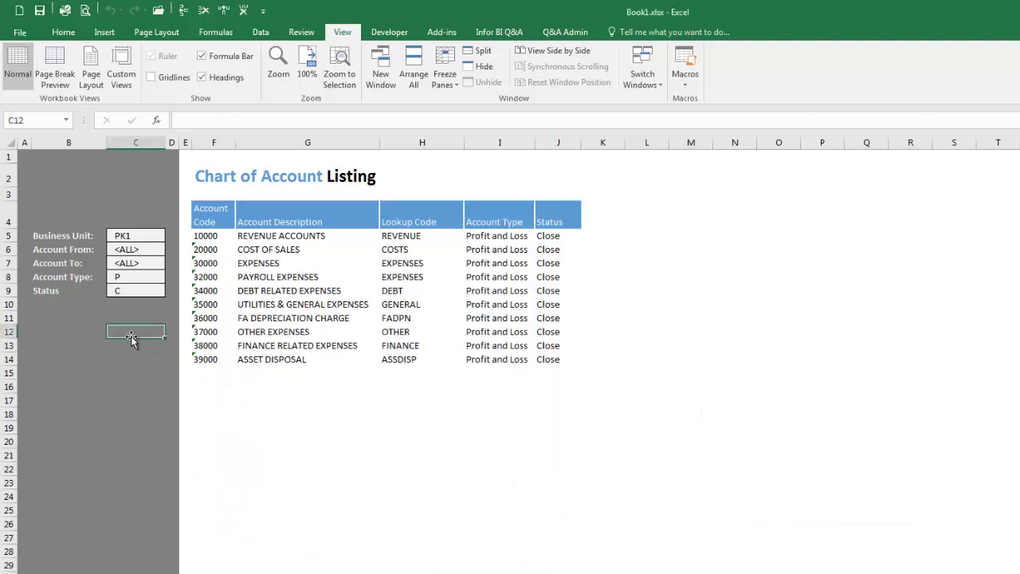